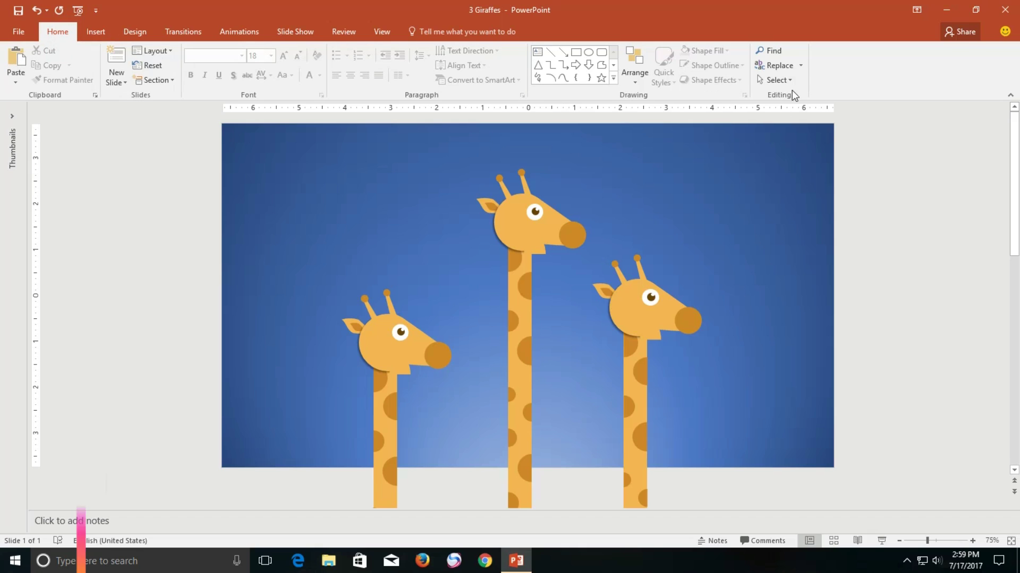
Step: Open the Selection Pane, hide Giraffe 3 - Eyelid, and collapse Giraffe 3's Face and Body groups
click(790, 80)
click(800, 124)
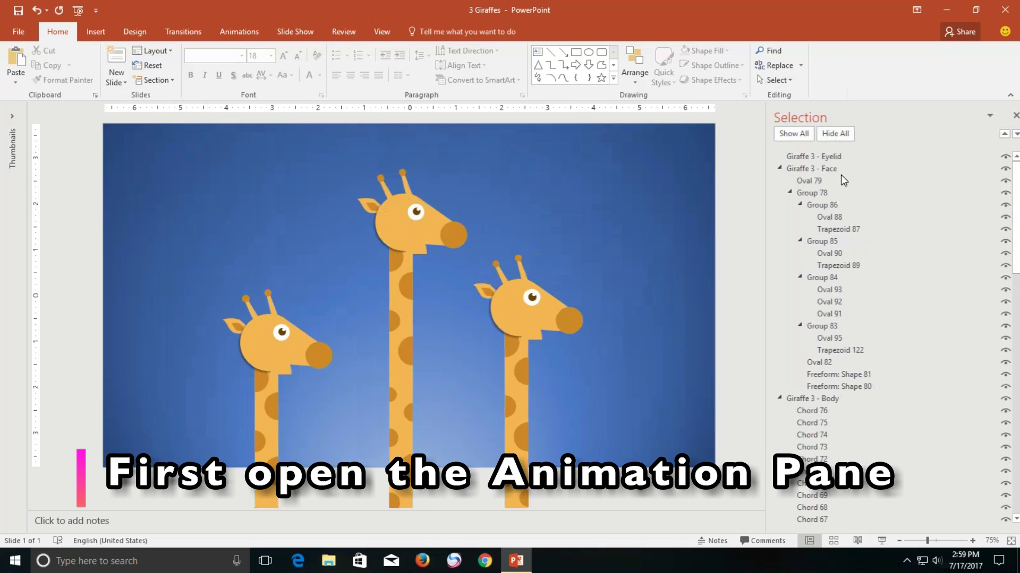
click(993, 157)
click(766, 169)
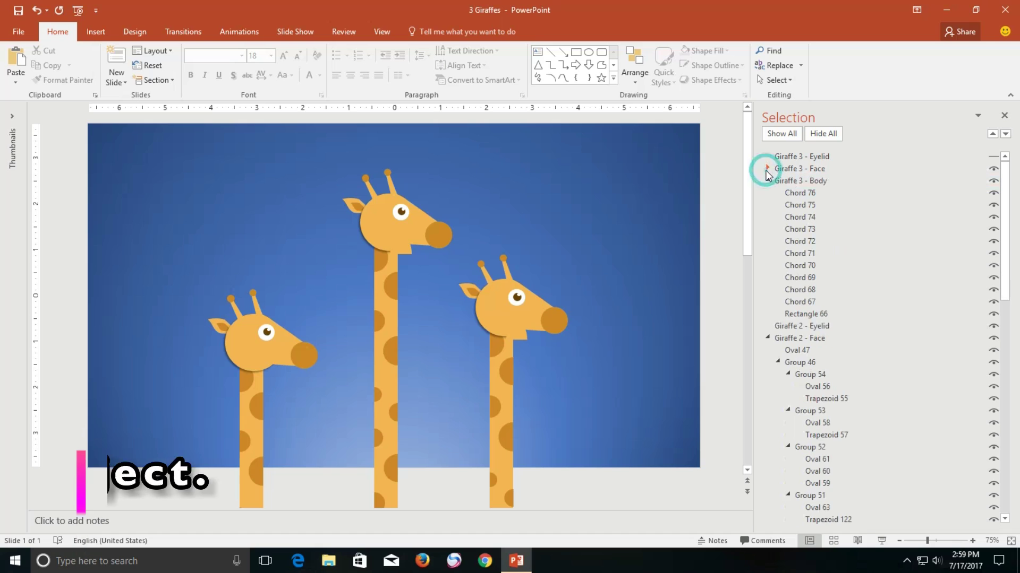
click(767, 180)
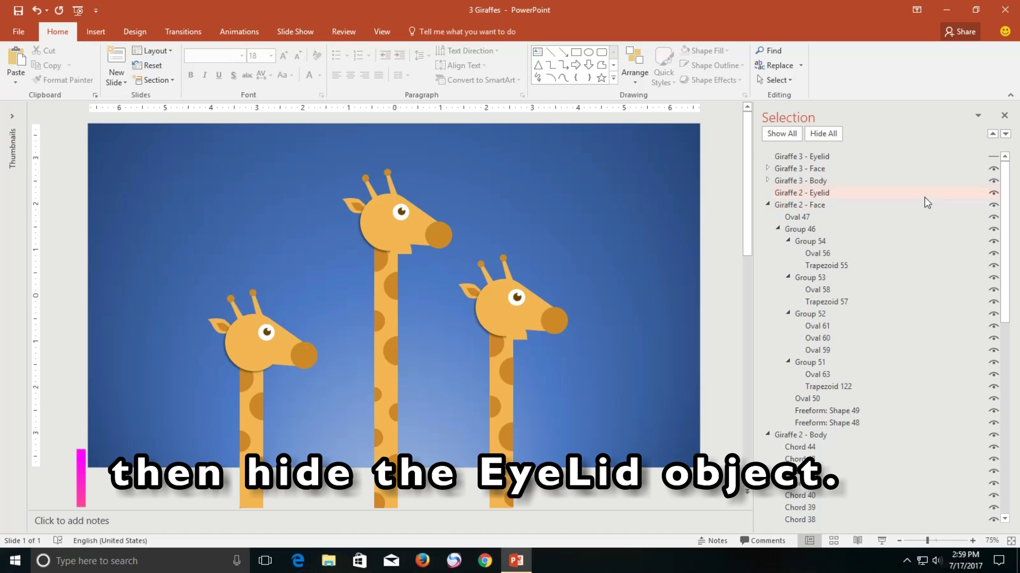
Step: Hide the Giraffe 2 and Giraffe 1 eyelids and collapse both giraffes' Face and Body groups
click(990, 196)
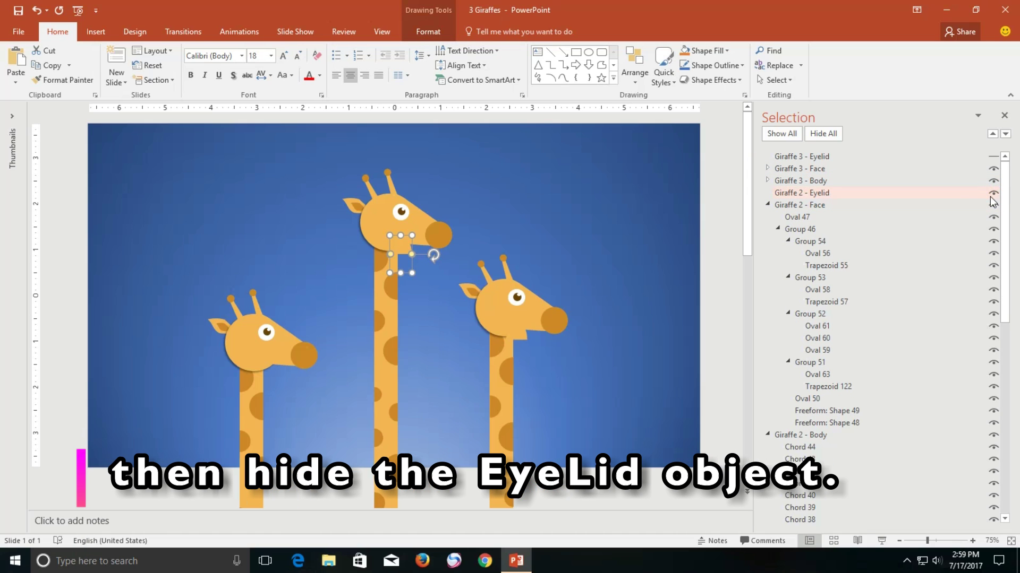
click(990, 195)
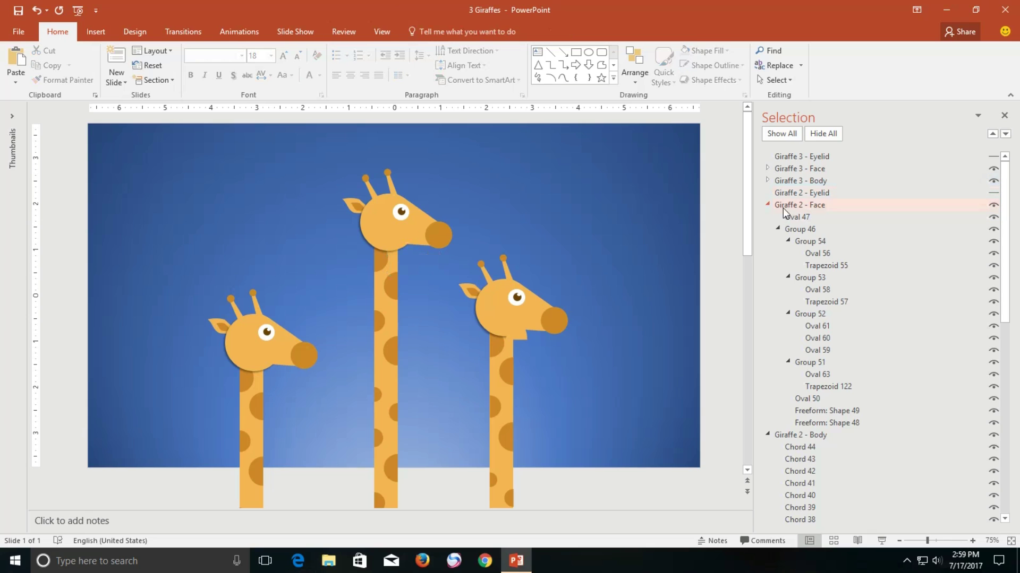
click(768, 205)
click(768, 217)
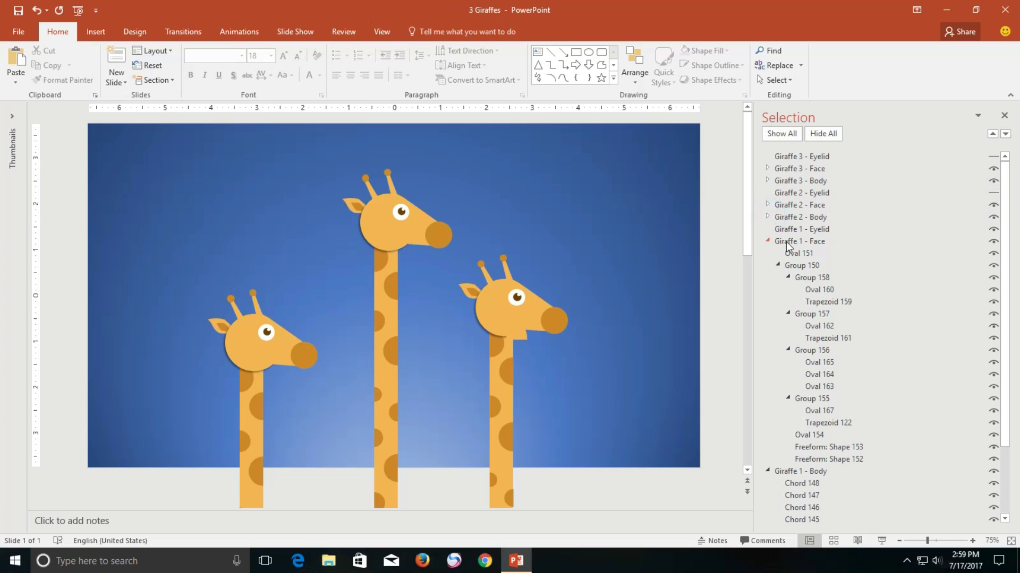
click(993, 228)
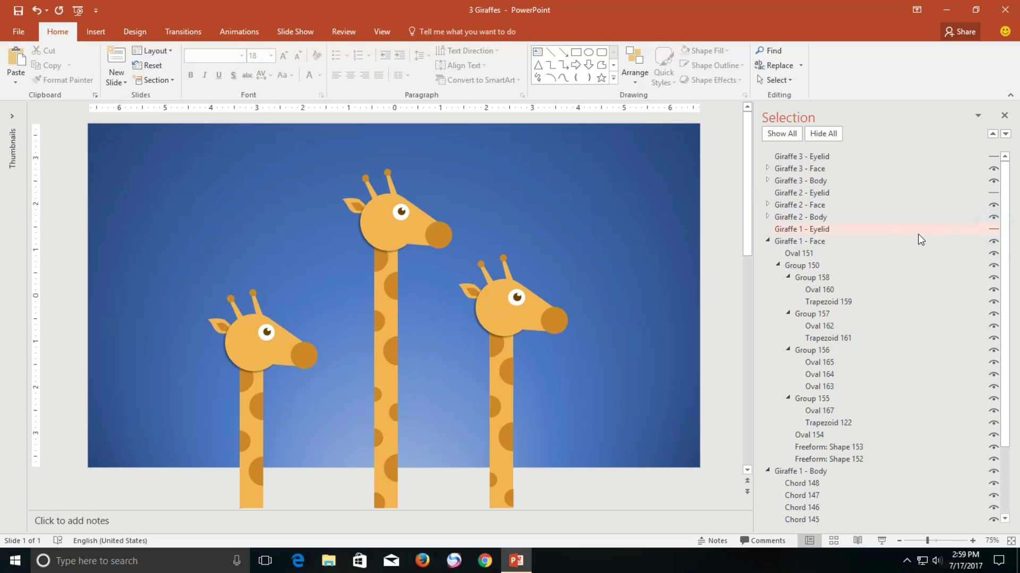
click(767, 242)
click(767, 253)
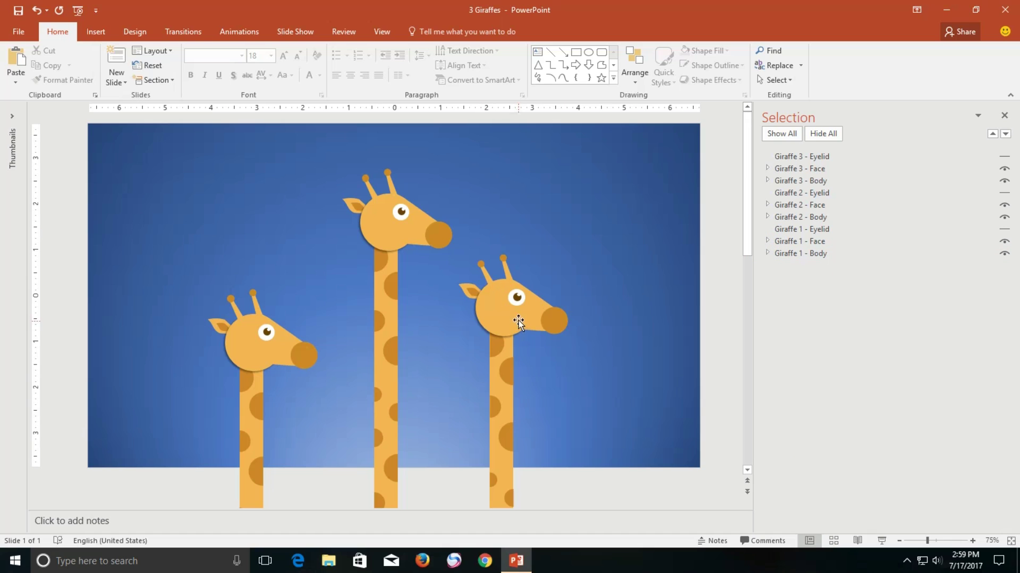
Step: Give Giraffe 1 - Body a Fly In entrance From Bottom, starting With Previous, shown in the Animation Pane
click(502, 371)
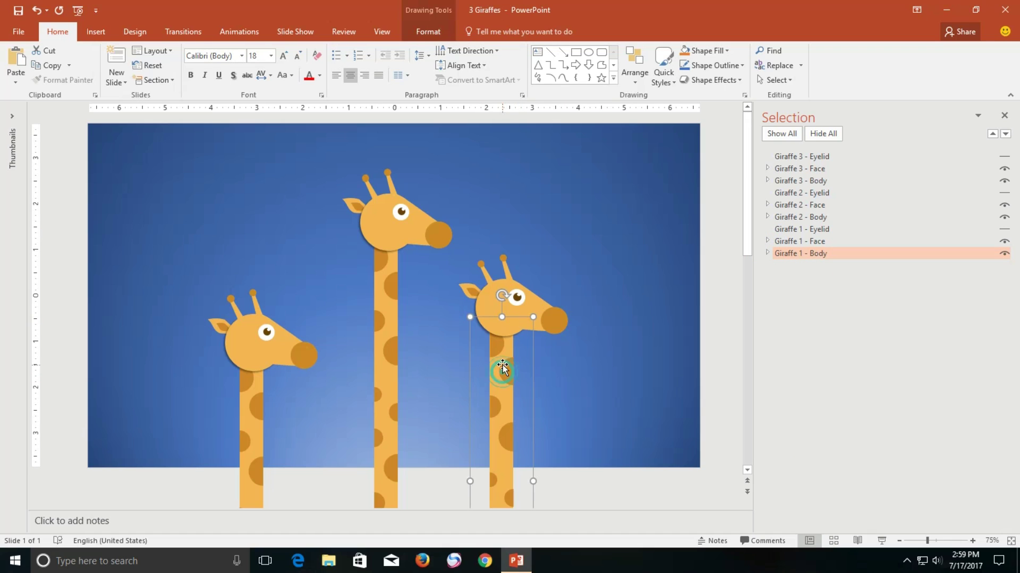
click(240, 31)
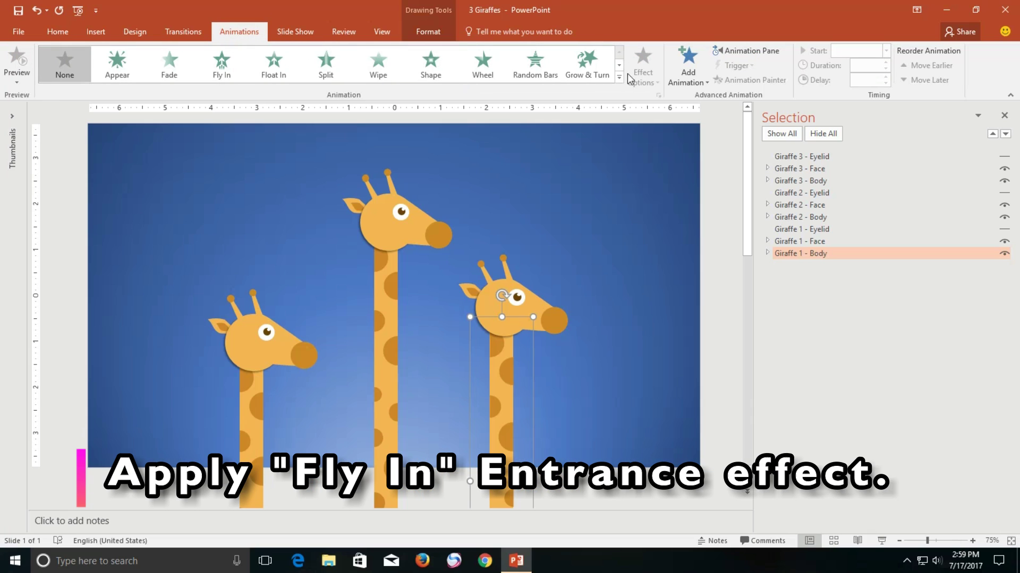
click(696, 77)
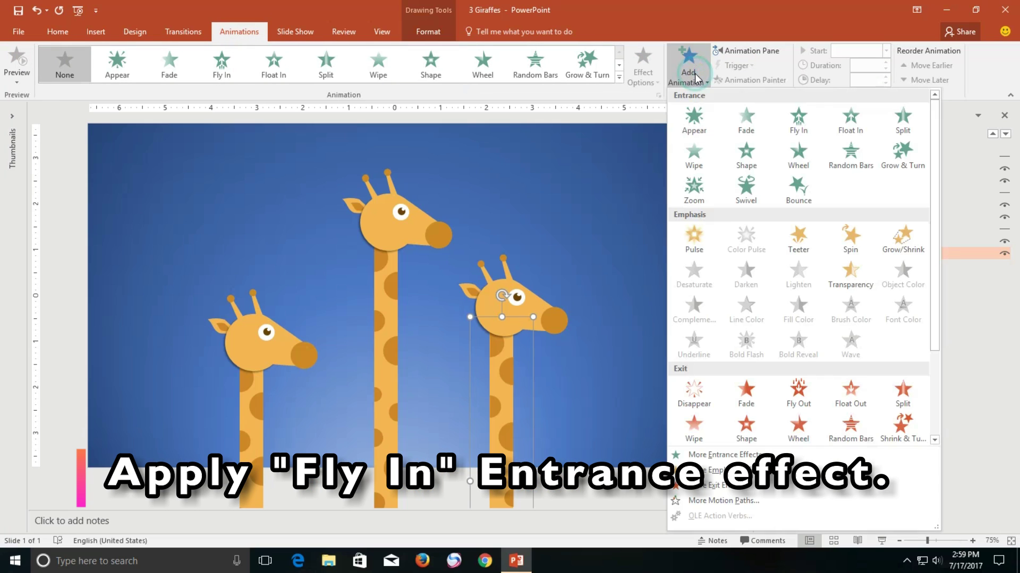
click(786, 114)
click(886, 50)
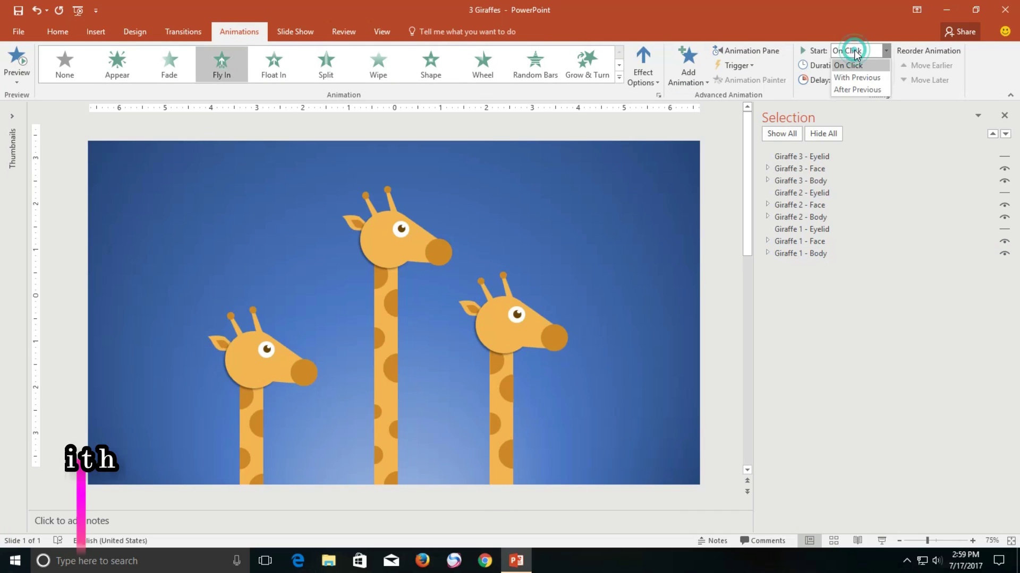
click(857, 77)
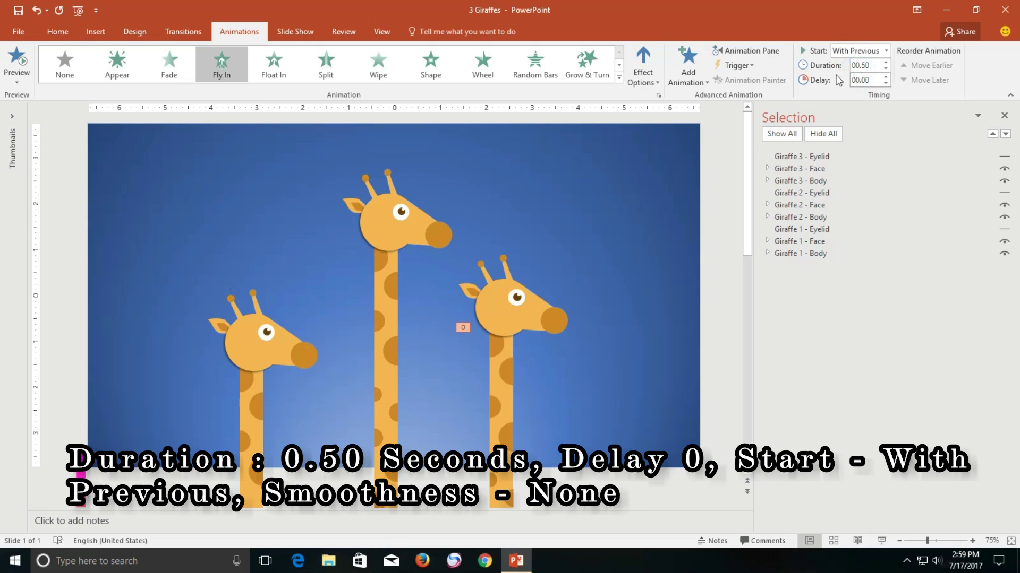
click(633, 73)
click(658, 122)
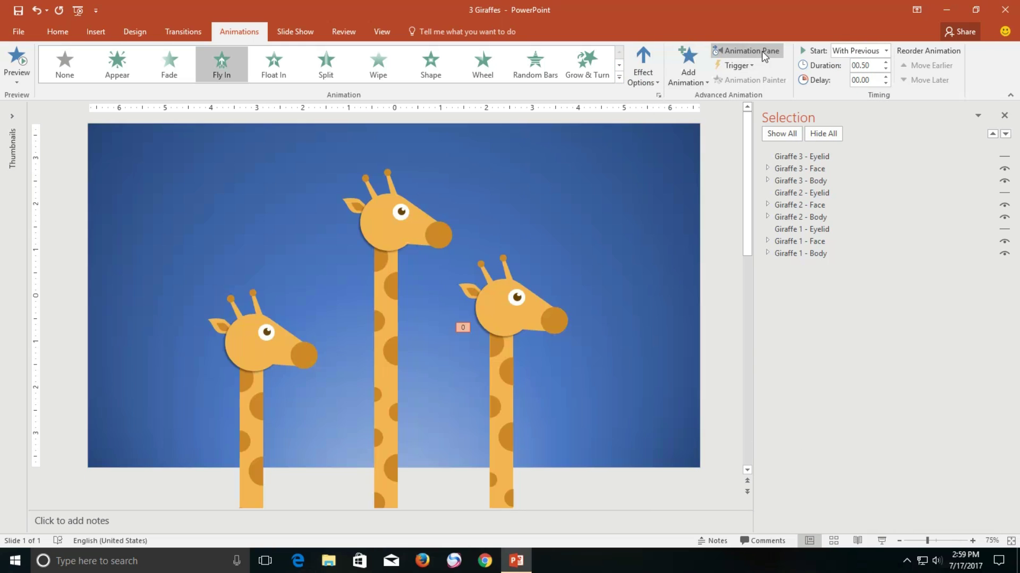
click(763, 51)
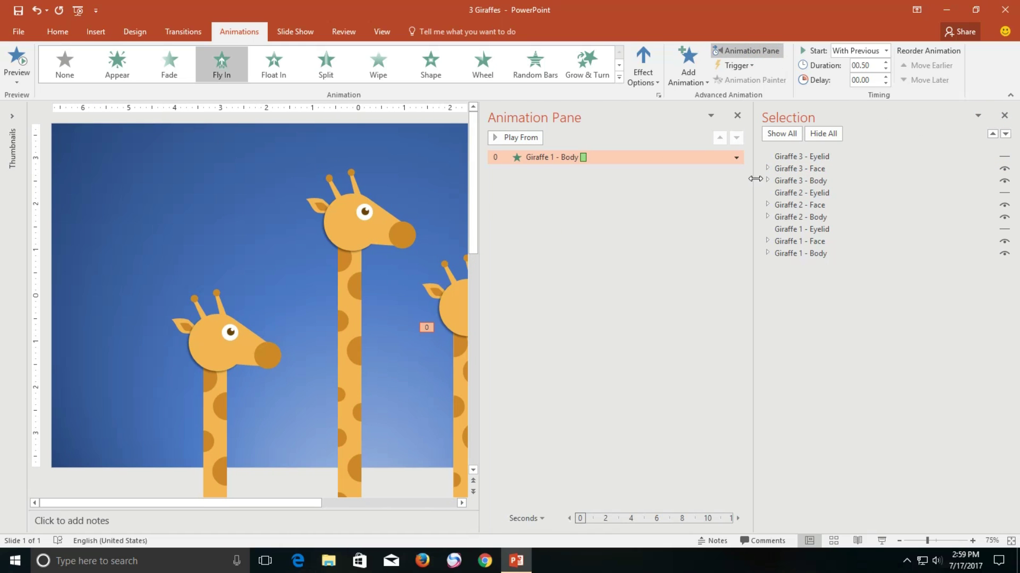
Step: Resize the Animation Pane and object list, then review the body Fly In's effect and timing settings
drag(751, 176, 941, 178)
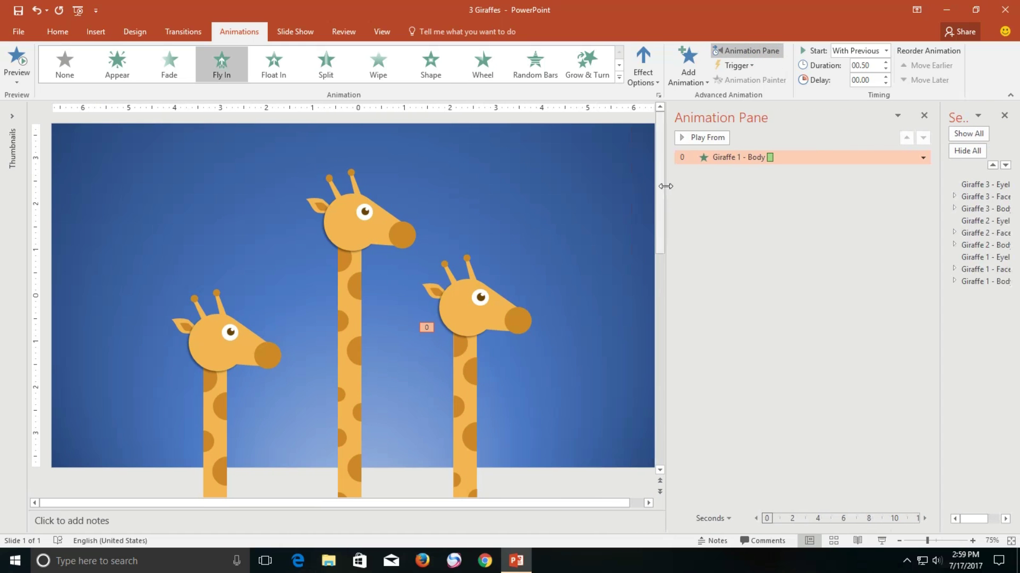
mouse_move(662, 186)
mouse_down()
mouse_move(754, 186)
mouse_move(747, 181)
mouse_up()
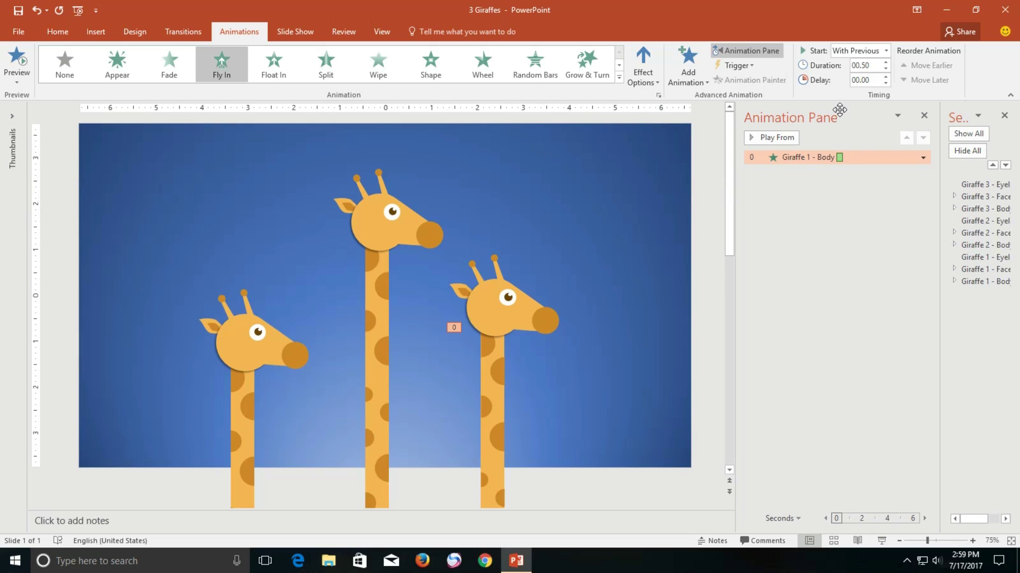
double_click(874, 67)
right_click(808, 155)
click(861, 216)
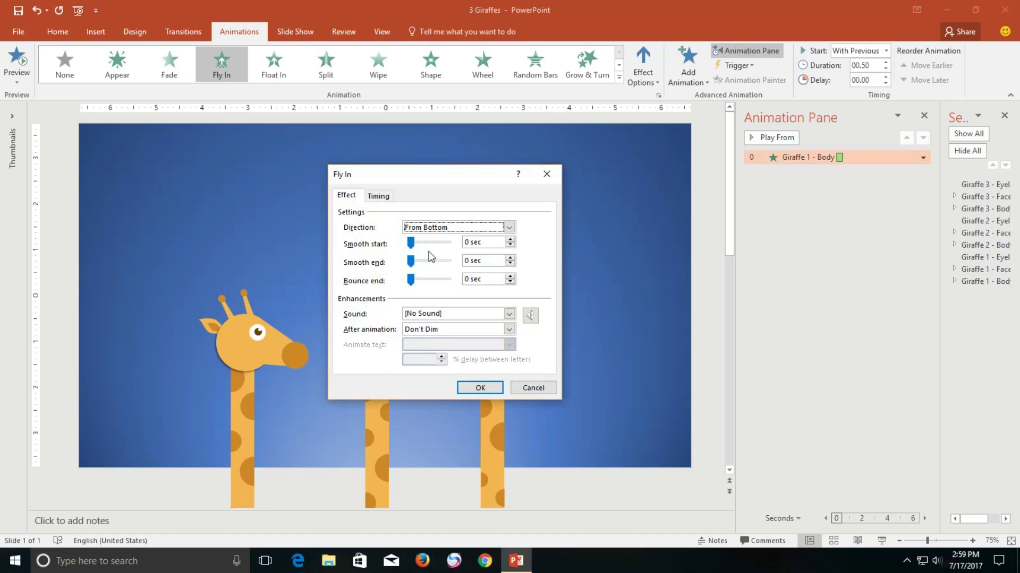
click(382, 197)
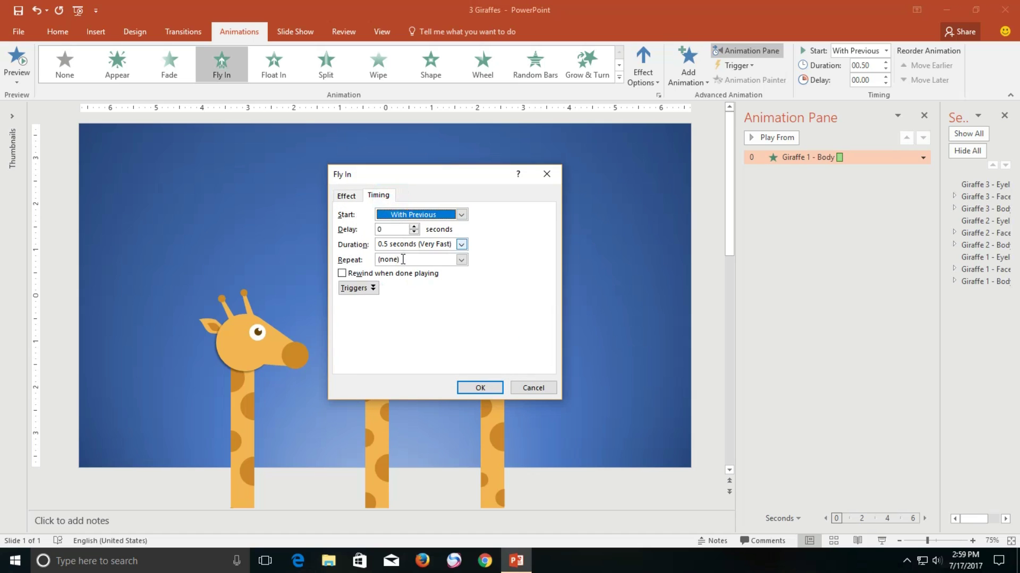
click(470, 389)
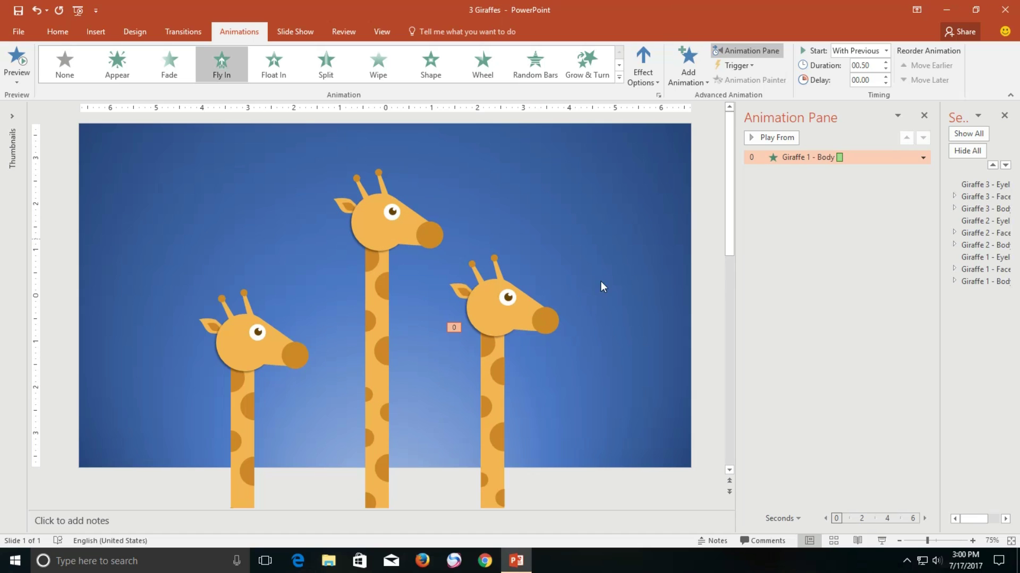
click(490, 360)
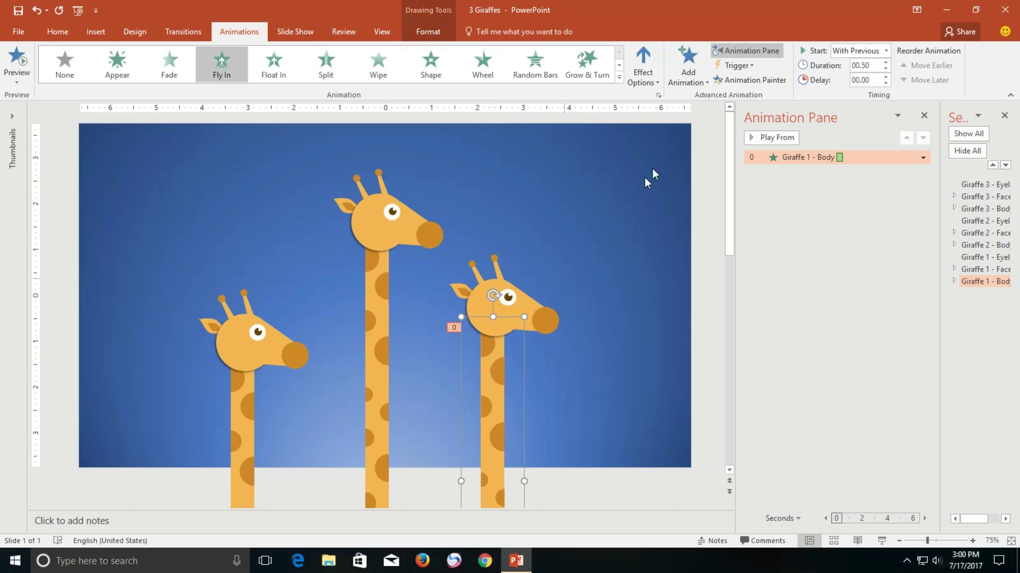
Step: Add a Down motion path to Giraffe 1 - Body from More Motion Paths
click(682, 60)
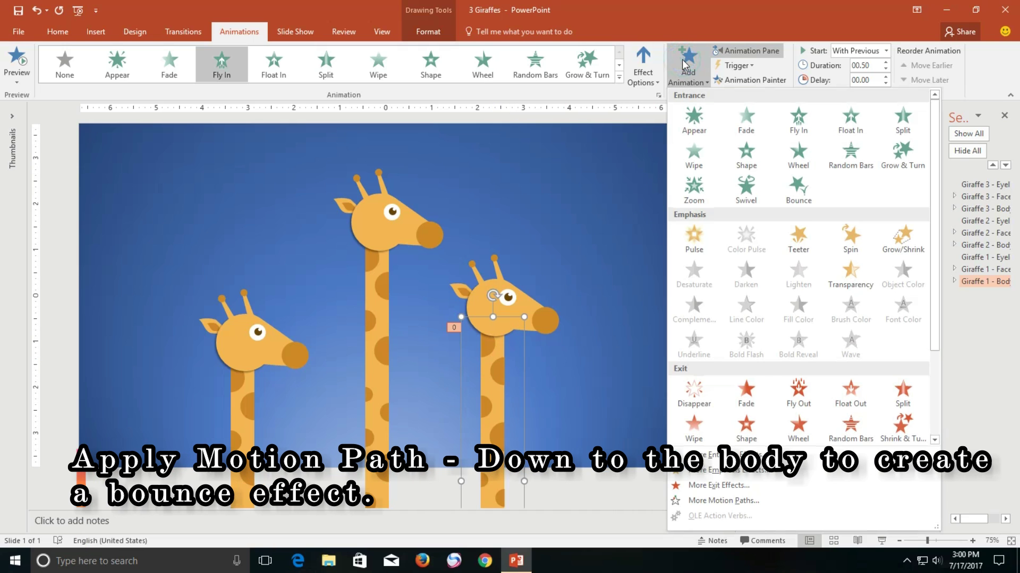
click(727, 501)
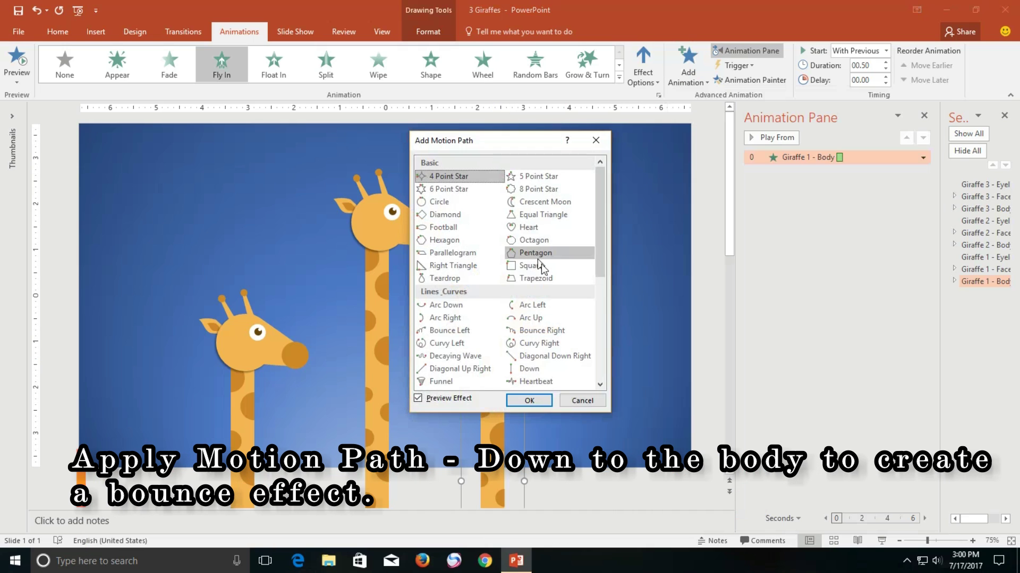
scroll(547, 265, down, 2)
click(529, 292)
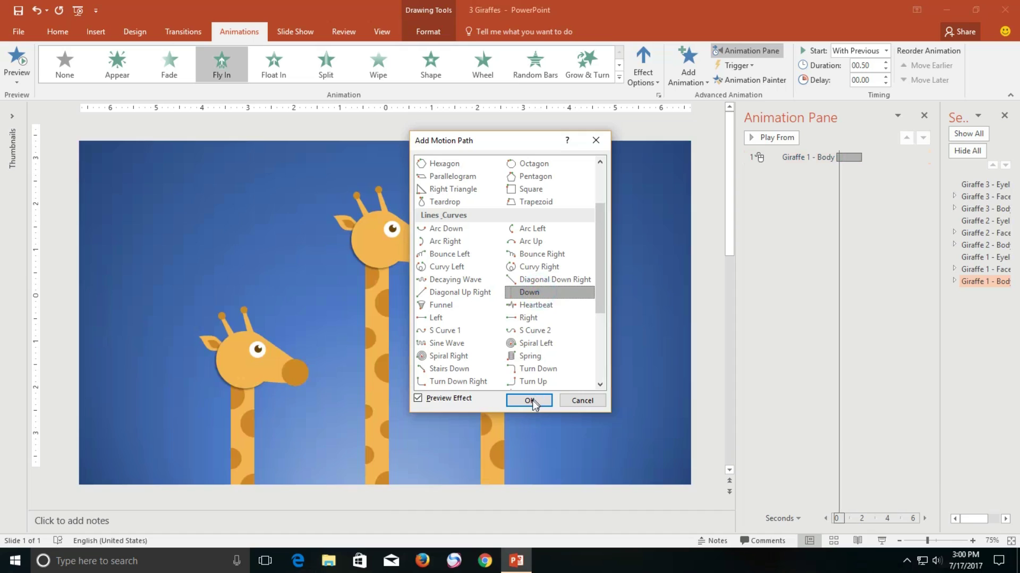
click(531, 401)
Step: Set the Down motion to start With Previous with a 0.5 s duration and 0.5 s delay
click(850, 53)
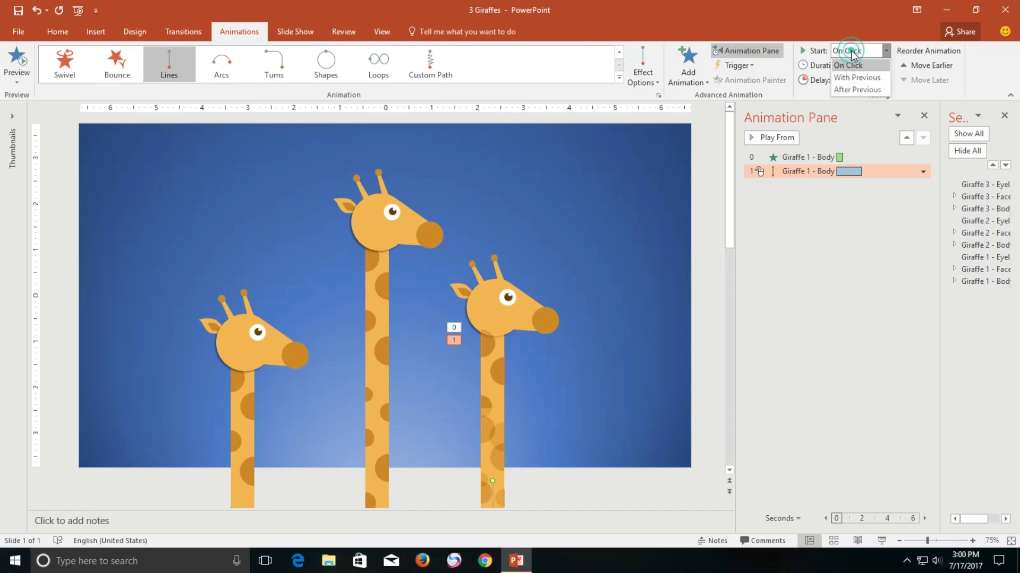
click(857, 77)
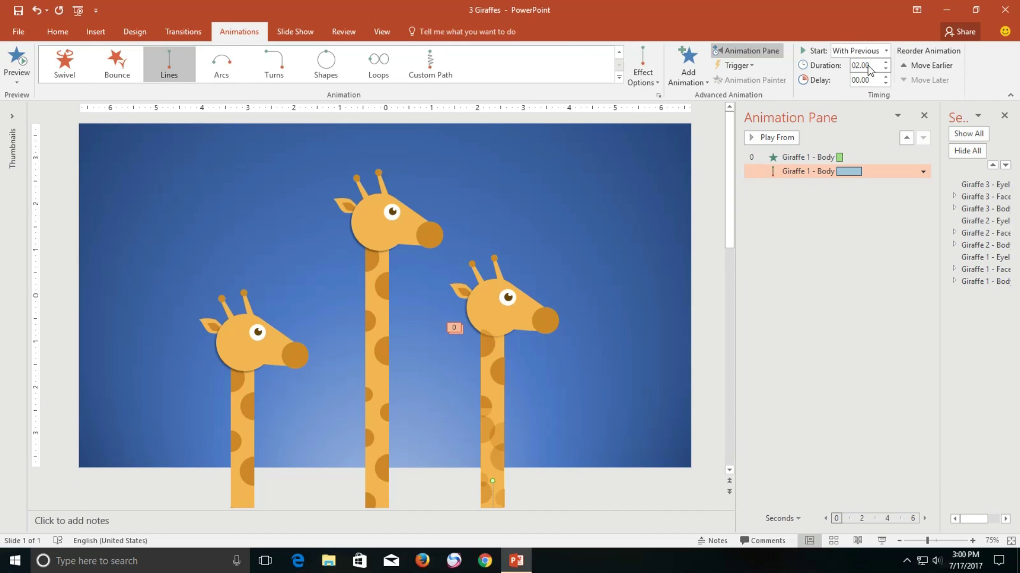
text(.5)
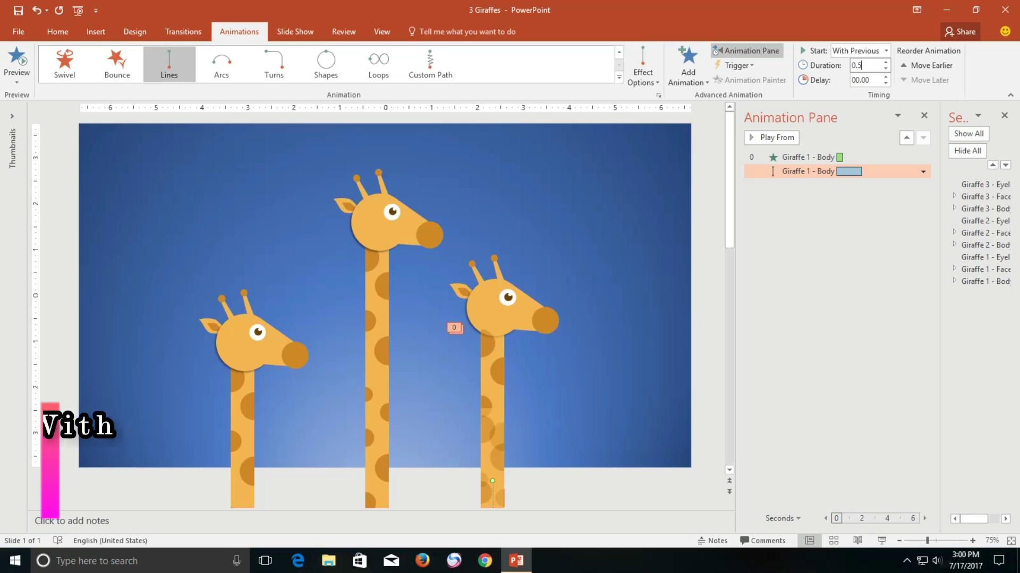
key(Return)
double_click(866, 80)
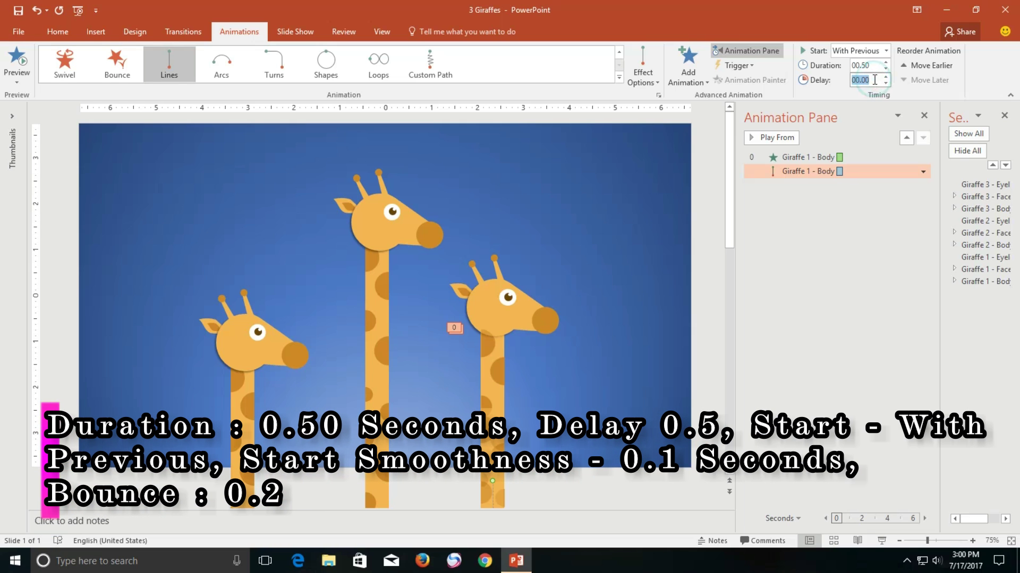
text(0)
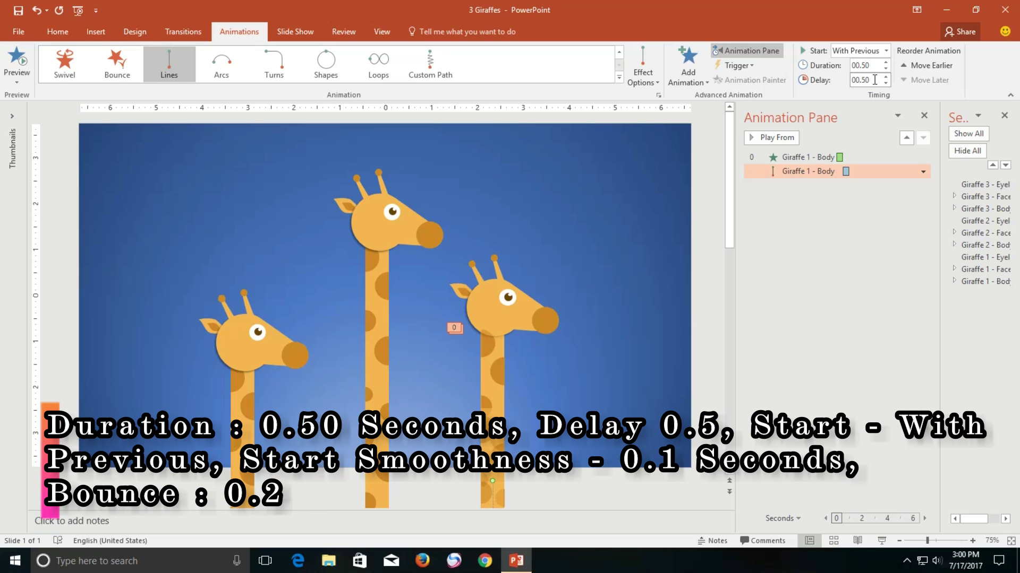
Step: Set the body's Down motion to 0.01 s smooth start, 0 s smooth end and 0.02 s bounce end
right_click(817, 171)
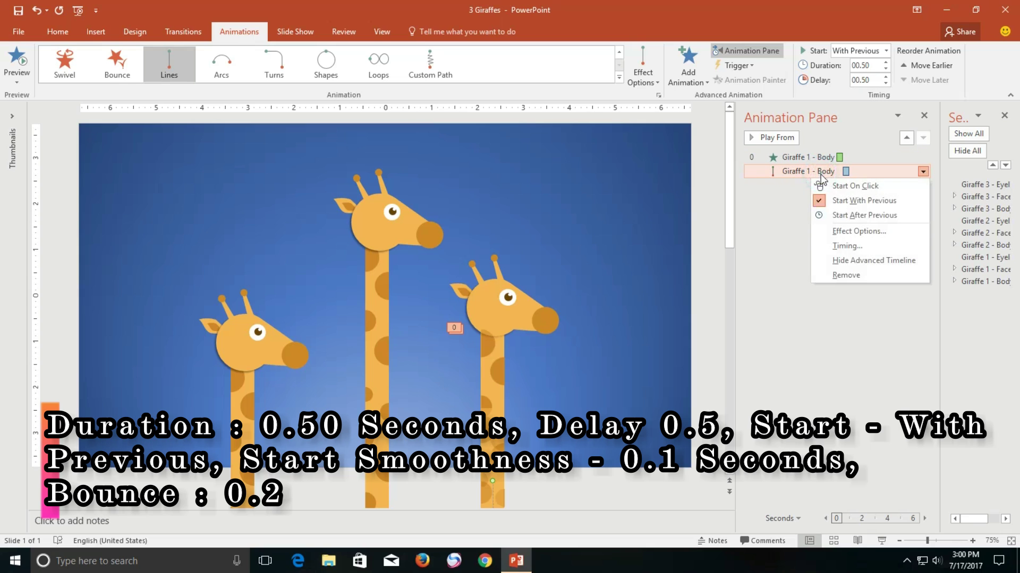
click(856, 232)
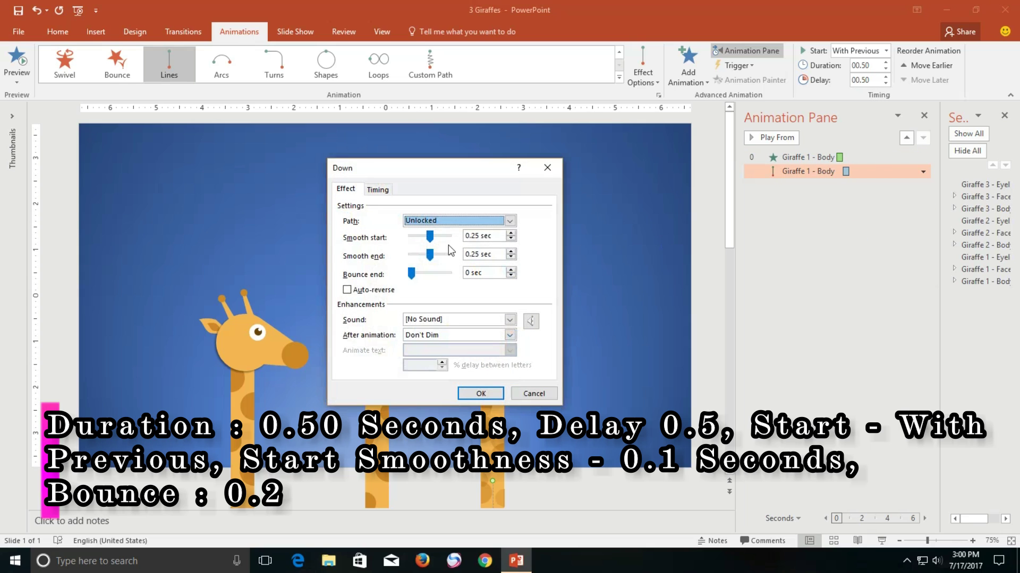
mouse_move(429, 235)
mouse_down()
mouse_move(411, 236)
mouse_move(411, 256)
mouse_up()
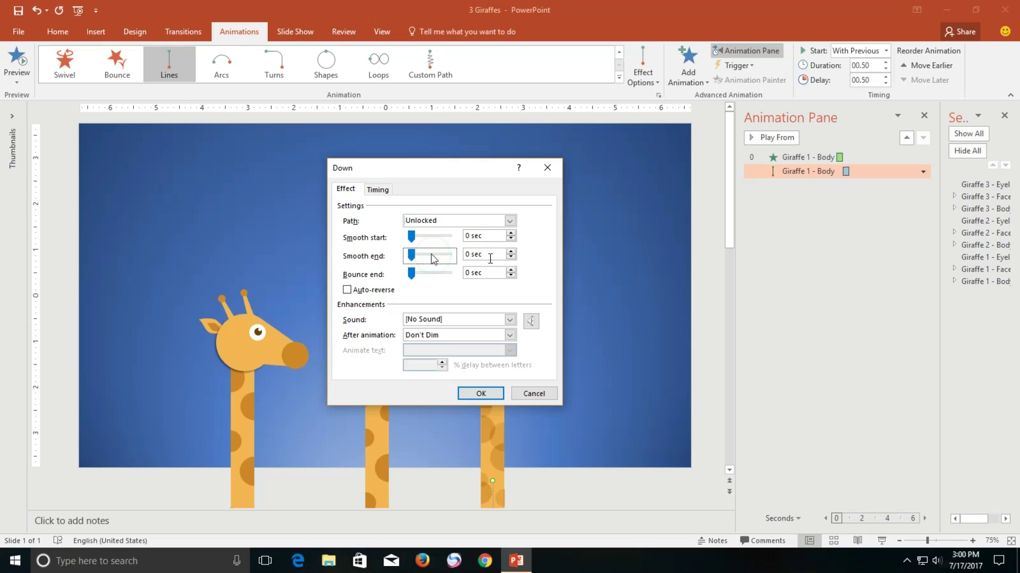
click(510, 233)
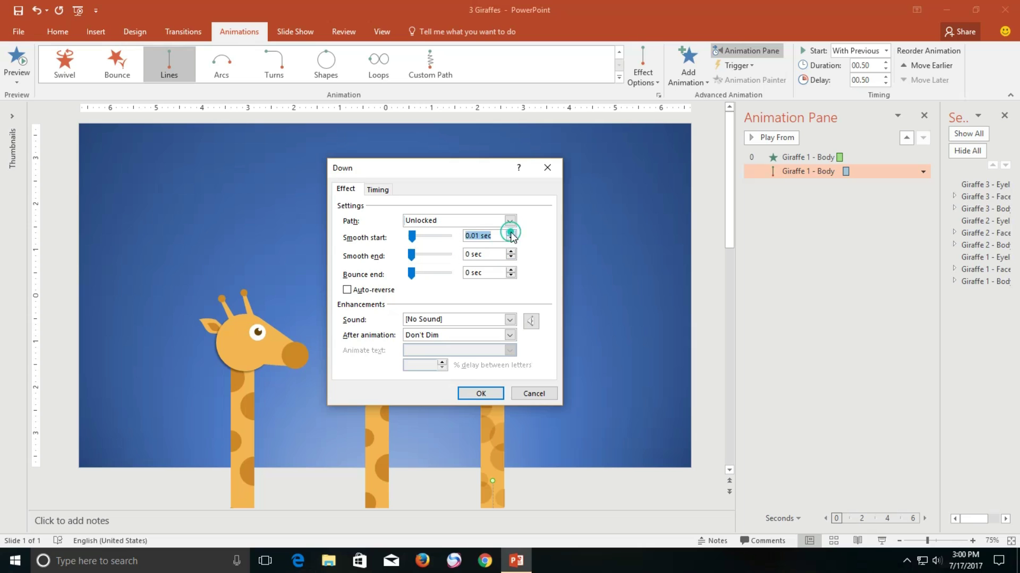
click(513, 270)
click(513, 270)
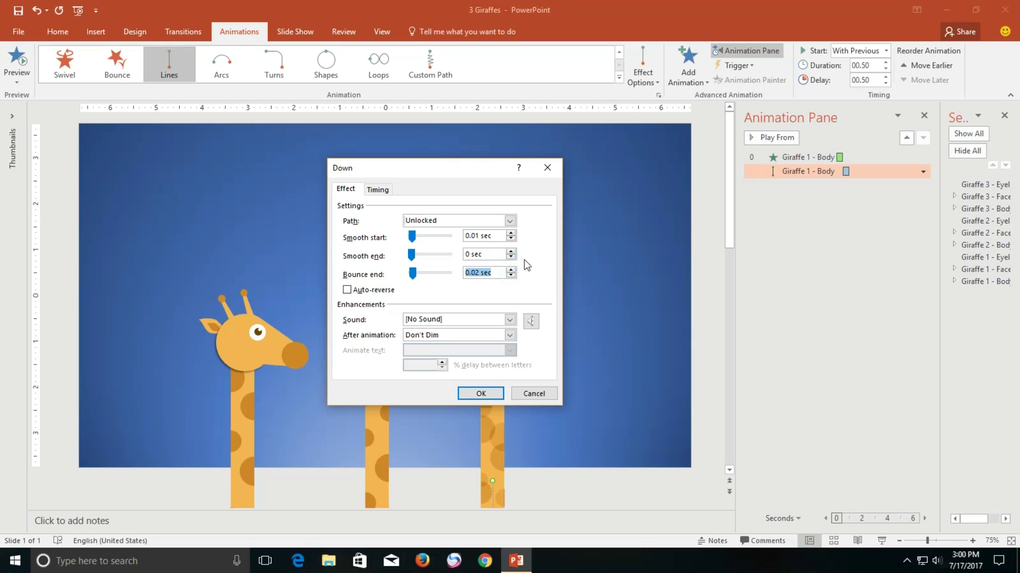
click(391, 191)
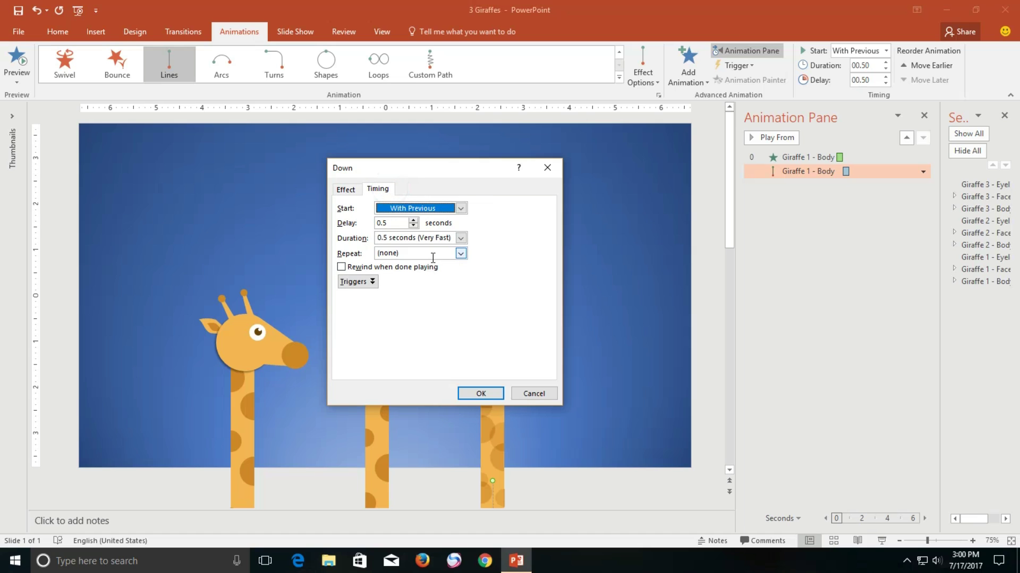
click(480, 392)
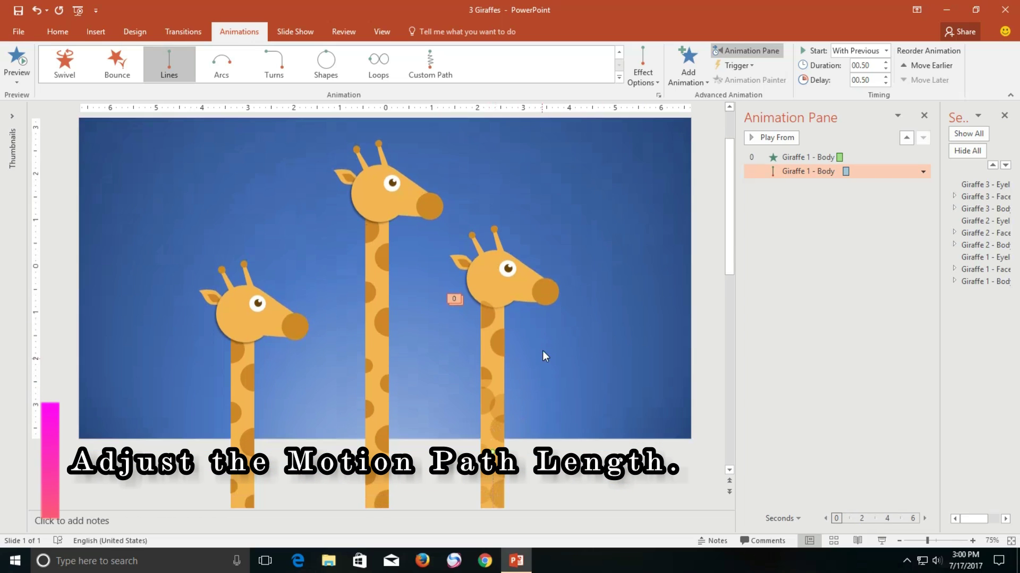
Step: Raise the red end point of the body's Down path to shorten it, then preview the slide show
scroll(509, 475, down, 3)
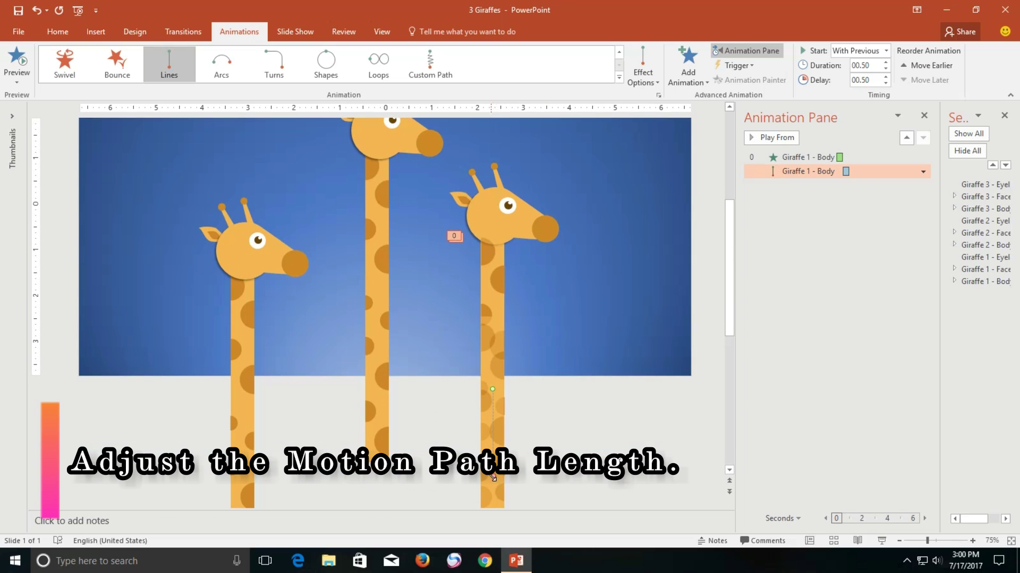
drag(499, 442, 500, 435)
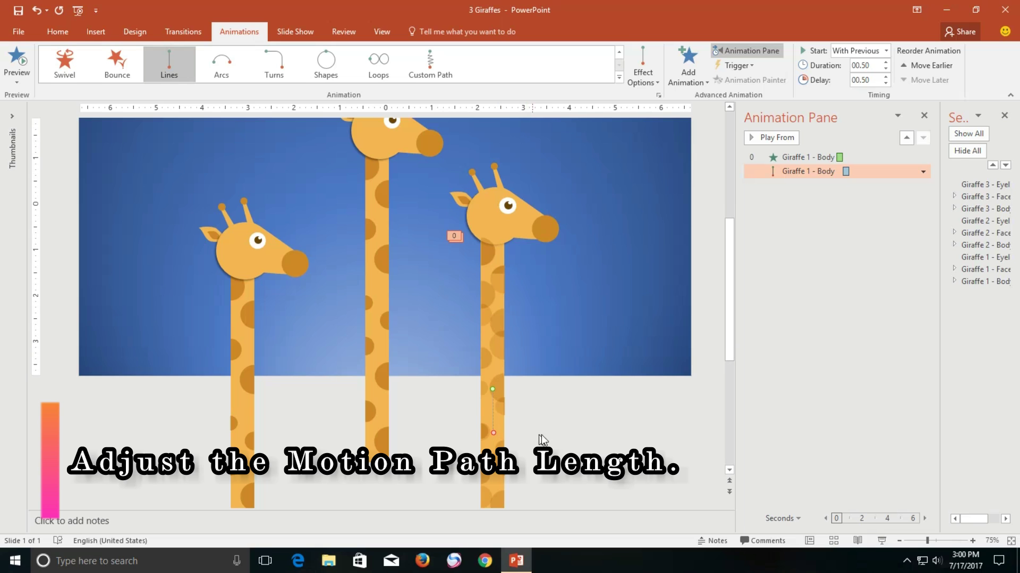
click(607, 414)
click(823, 269)
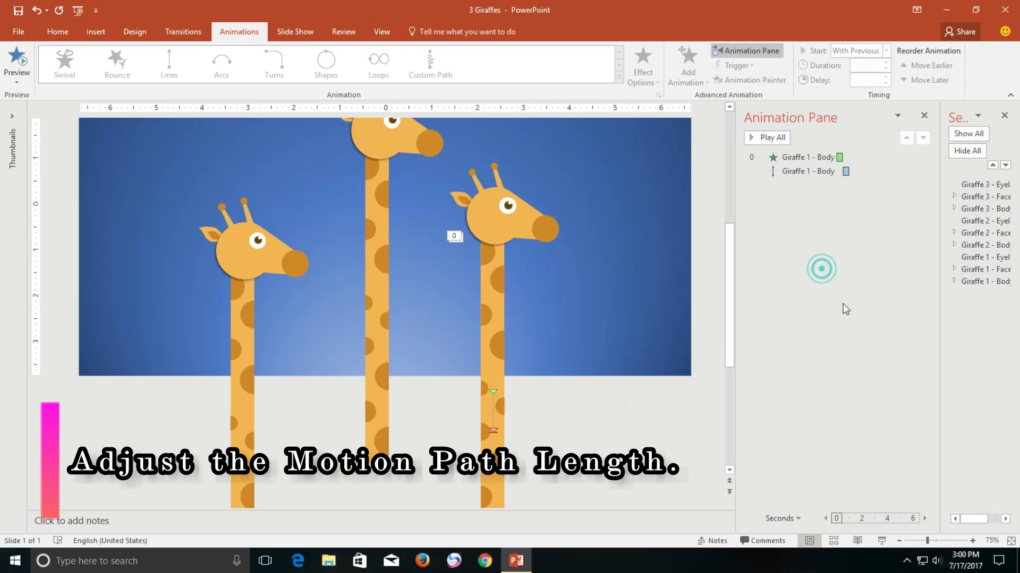
click(882, 541)
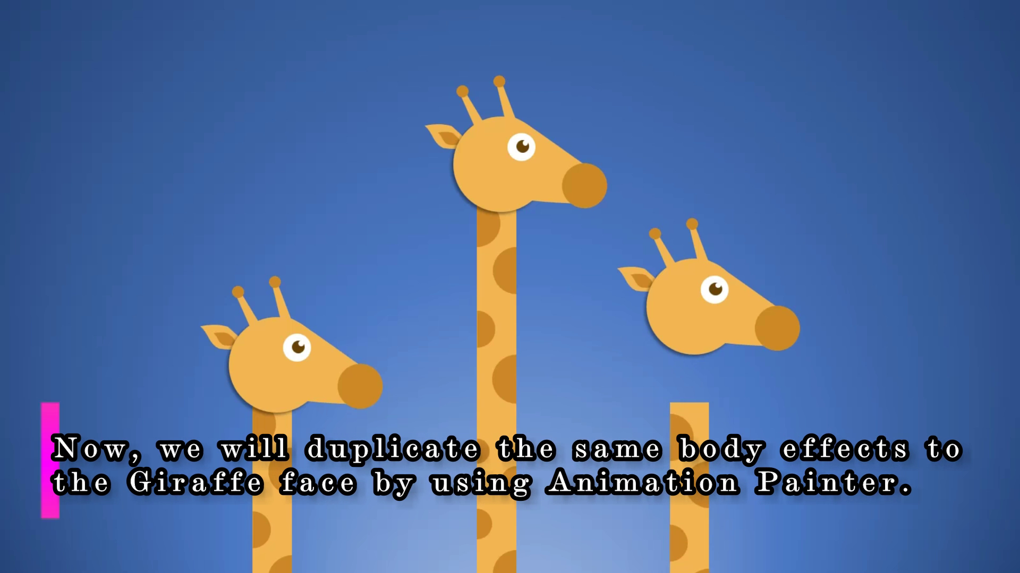
Step: Copy Giraffe 1 - Body's Fly In and Down animations onto Giraffe 1 - Face with Animation Painter
key(Escape)
click(489, 285)
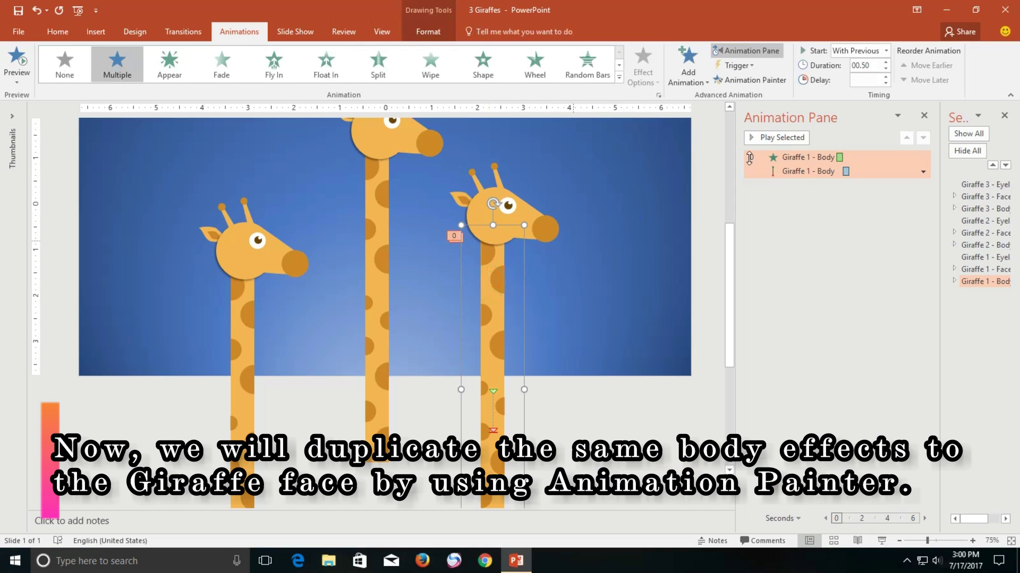
click(753, 80)
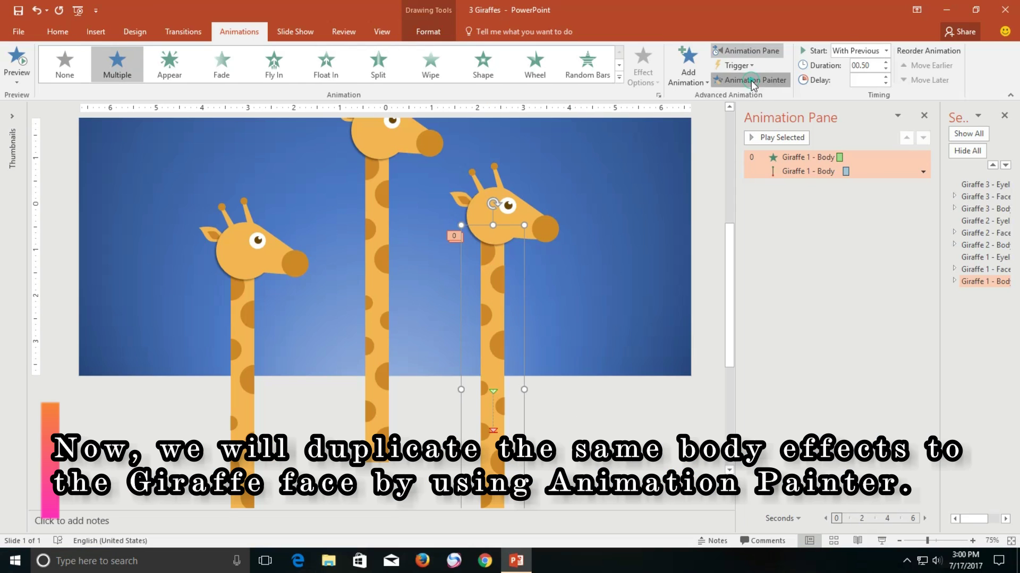
click(524, 212)
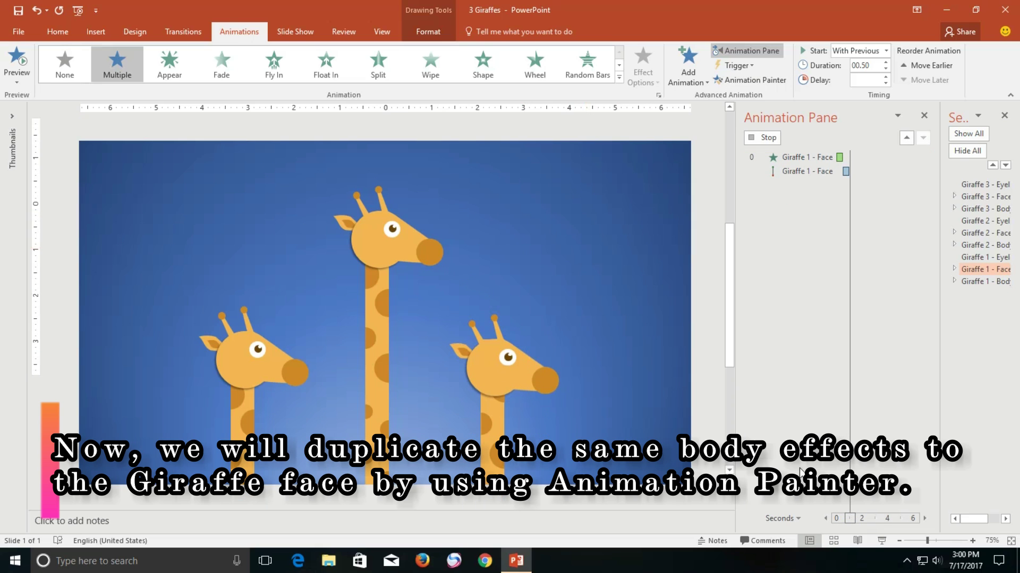
Step: Play the slide show twice to check the face rising with the body
click(882, 540)
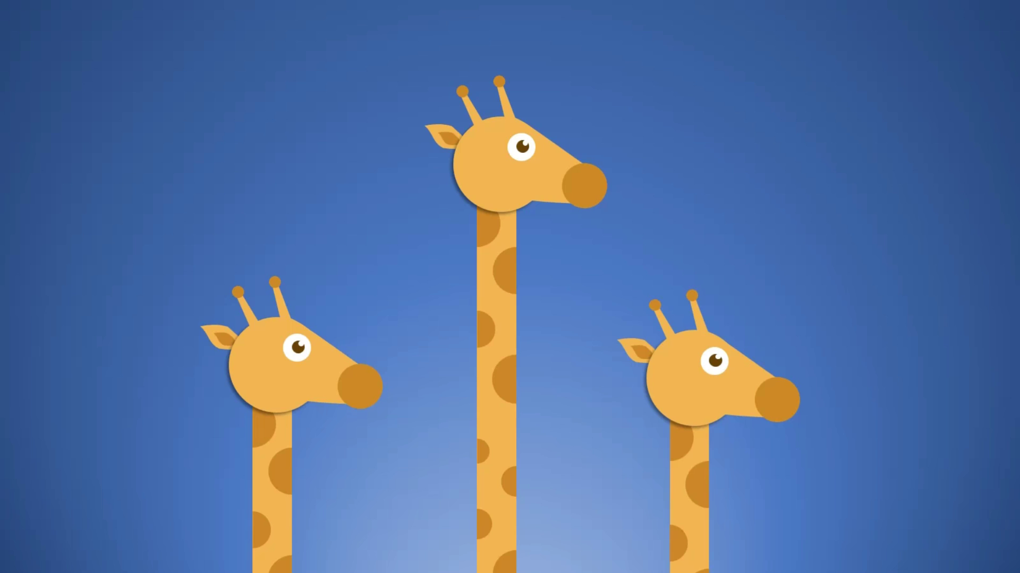
key(Escape)
click(881, 541)
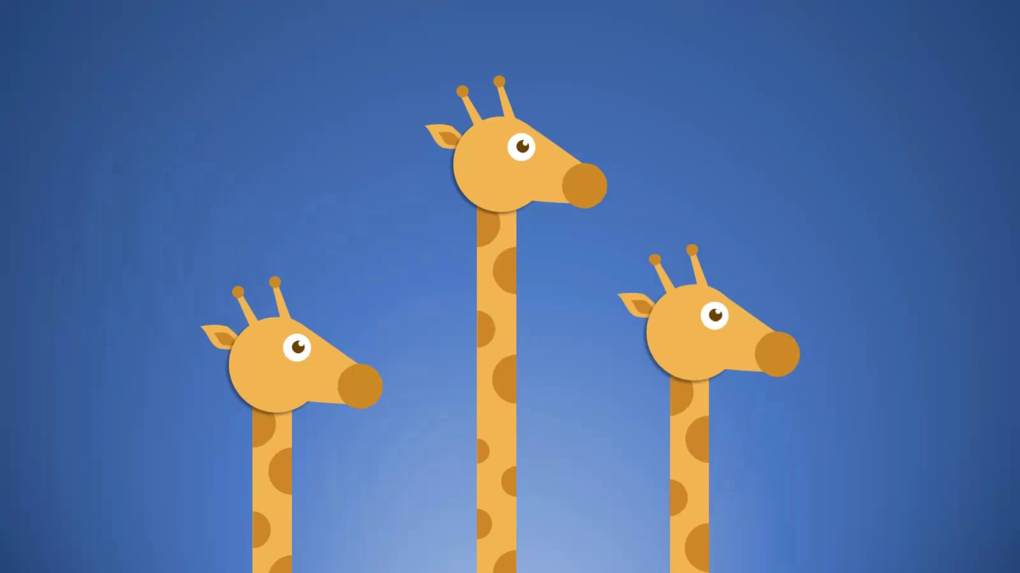
key(Escape)
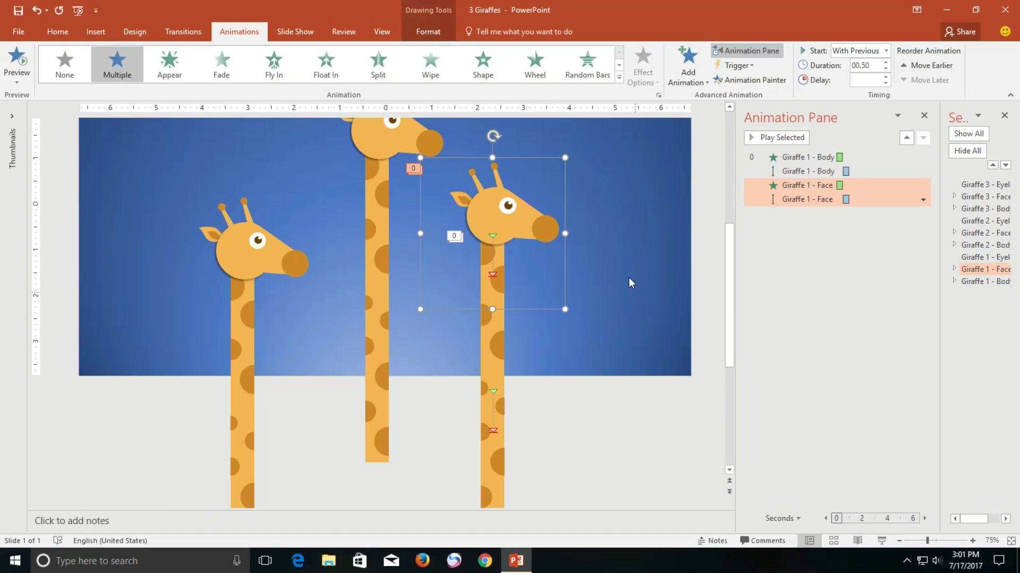
click(616, 227)
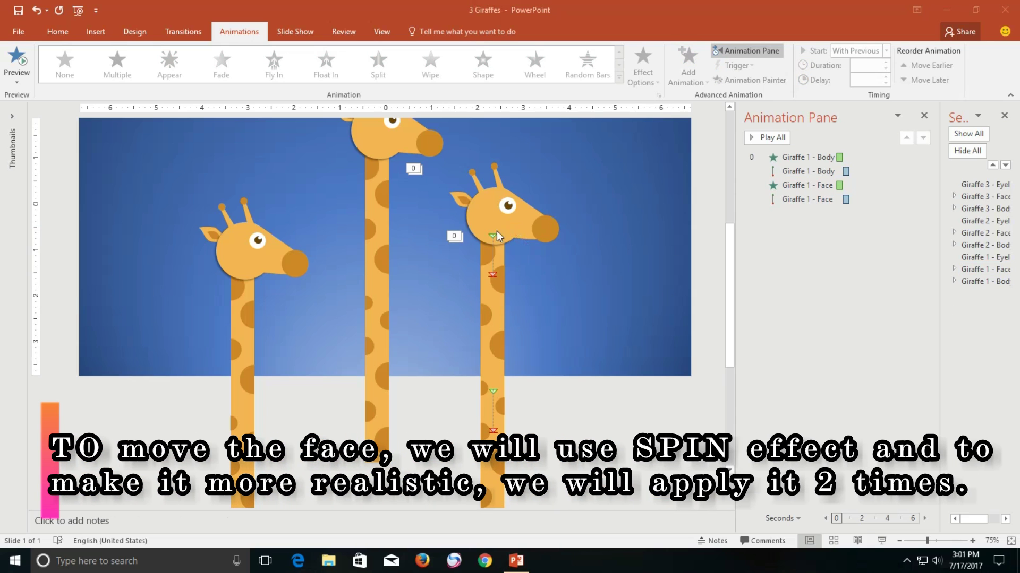
Step: Add a Spin emphasis to Giraffe 1 - Face, starting With Previous
click(513, 232)
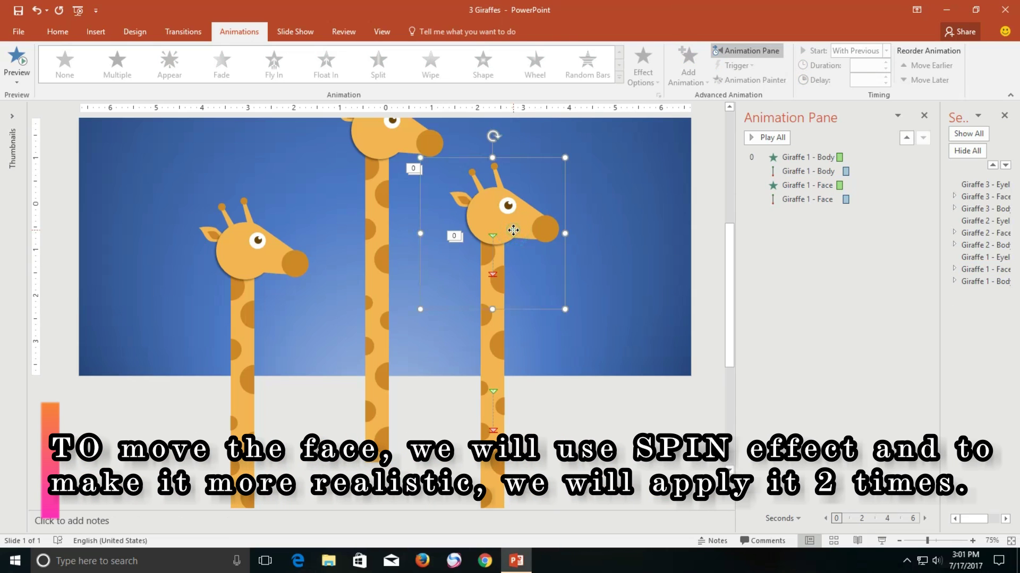
click(689, 69)
click(858, 238)
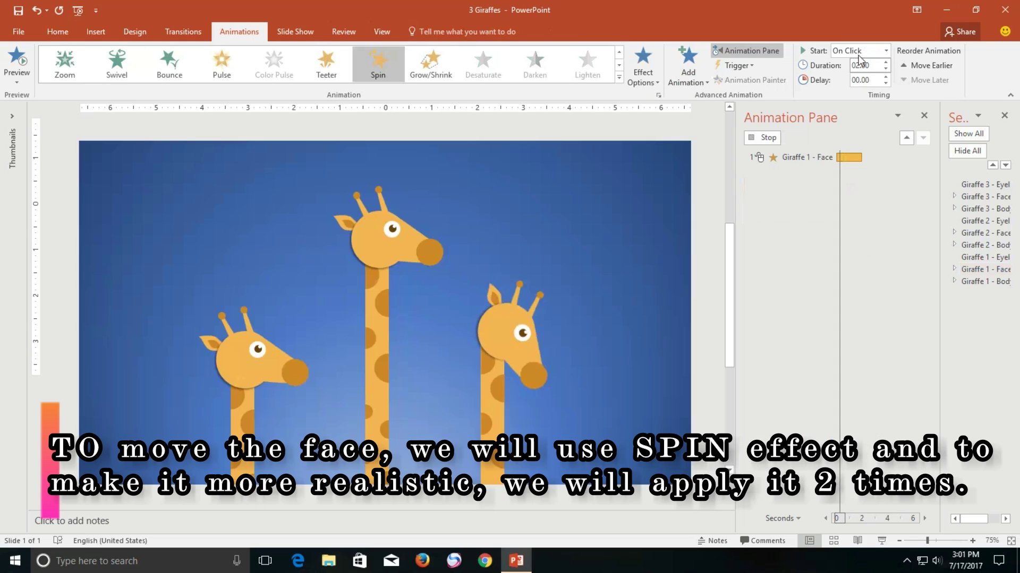
click(860, 50)
click(857, 77)
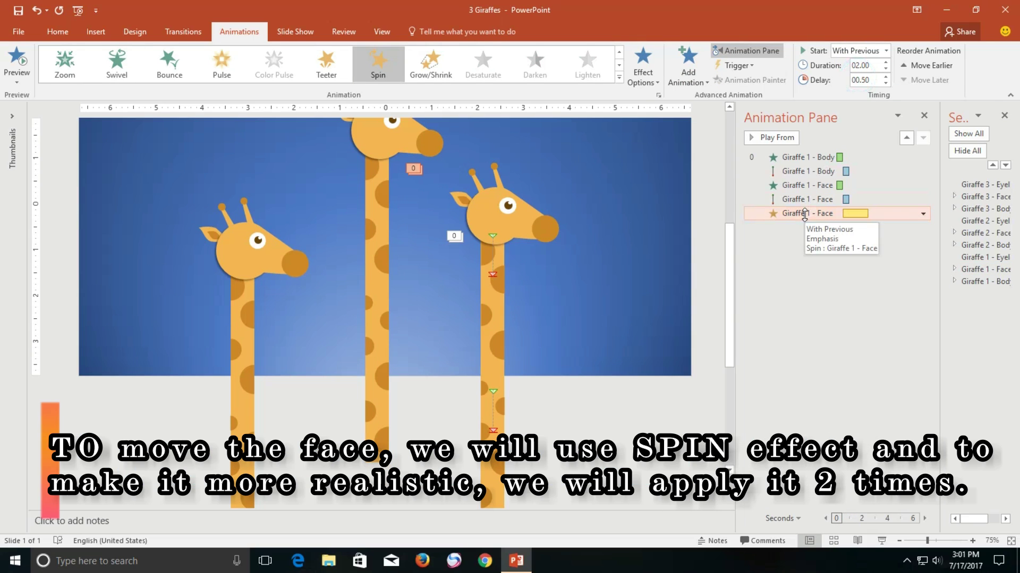
Step: Set the face spin's amount to 35° Counterclockwise in Effect Options
right_click(812, 219)
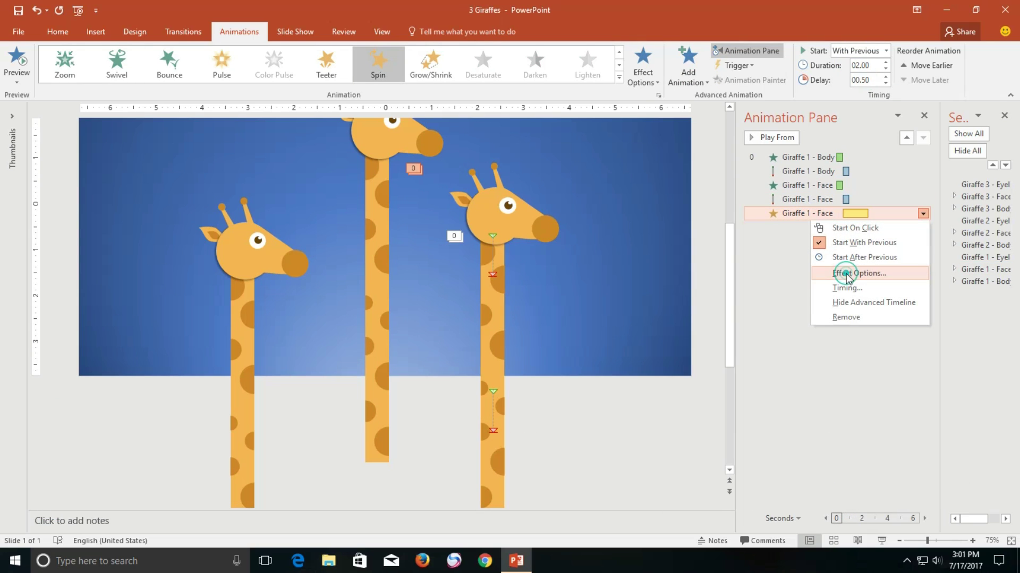
click(846, 273)
click(509, 221)
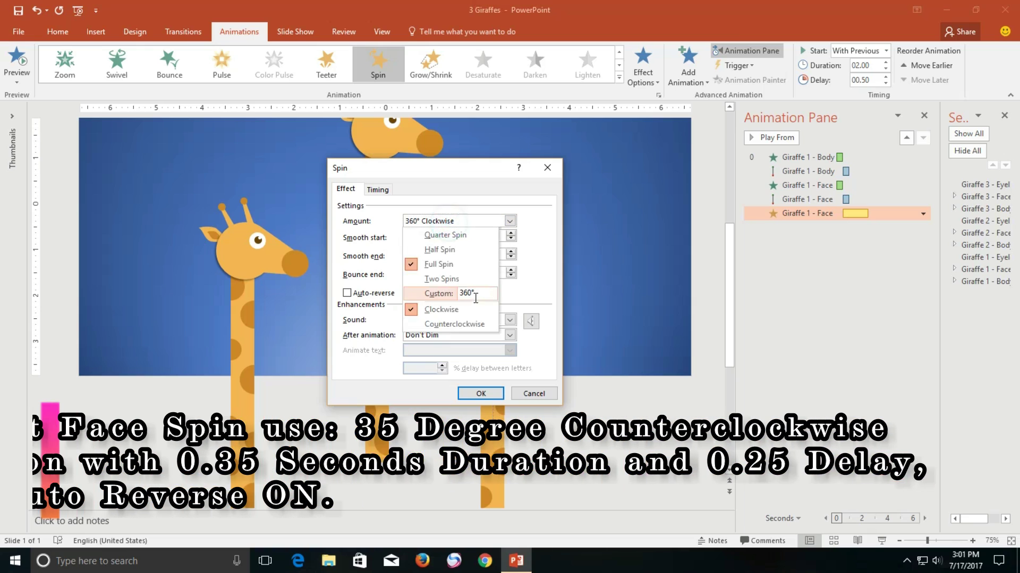
text(35)
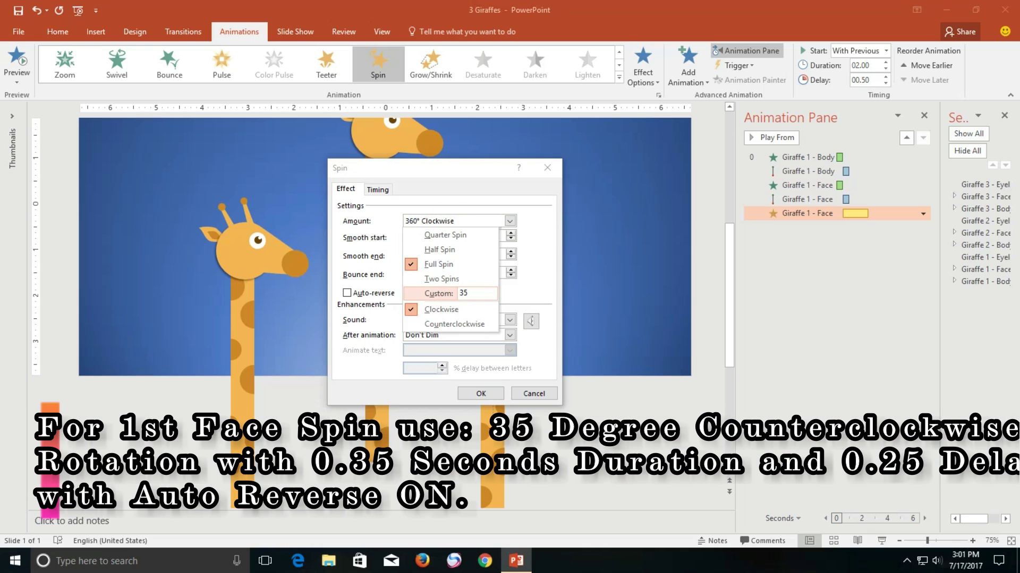
key(Return)
click(448, 220)
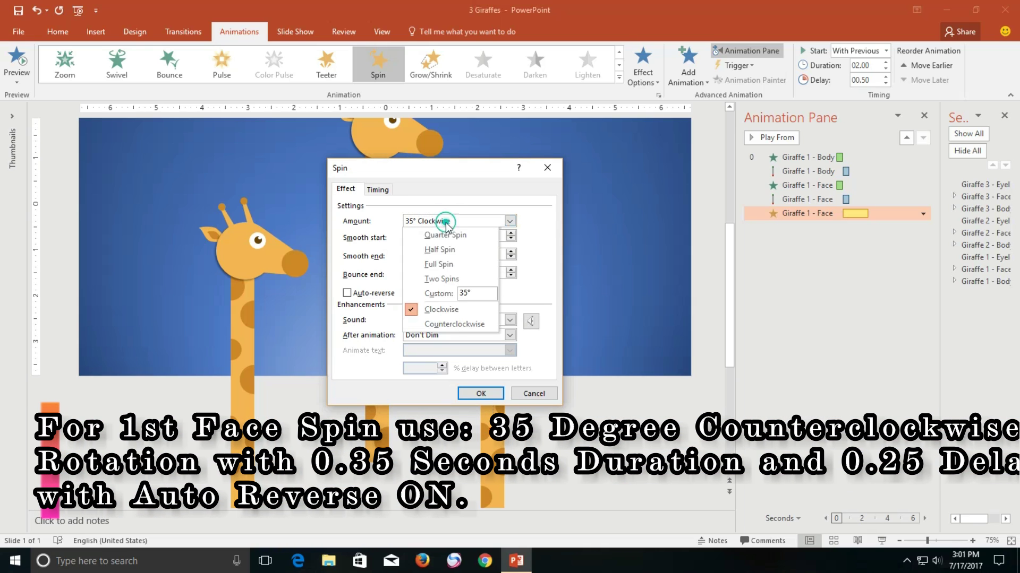
click(453, 324)
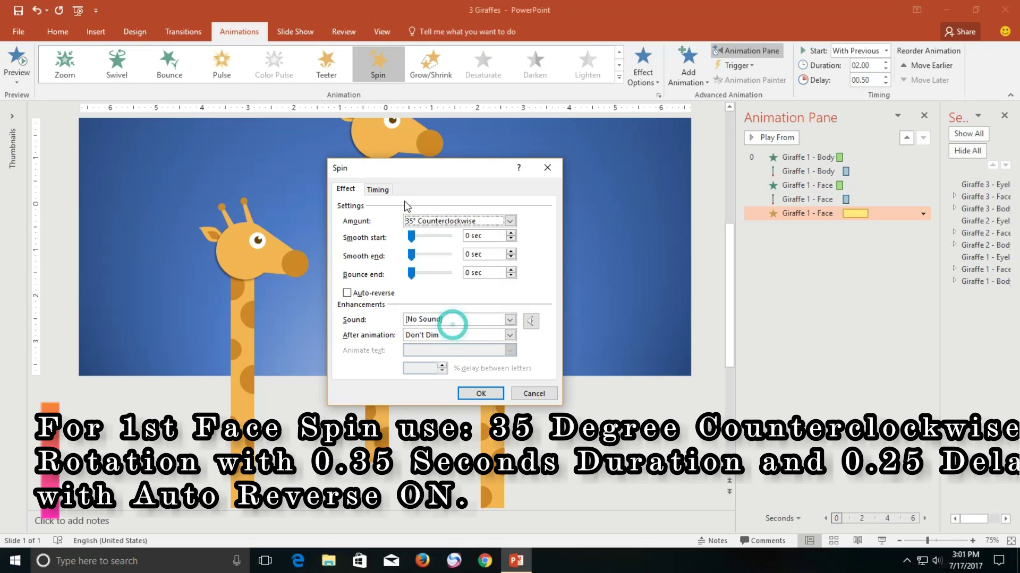
Step: Give the spin a 0.35 s duration and turn on Auto-reverse
click(377, 190)
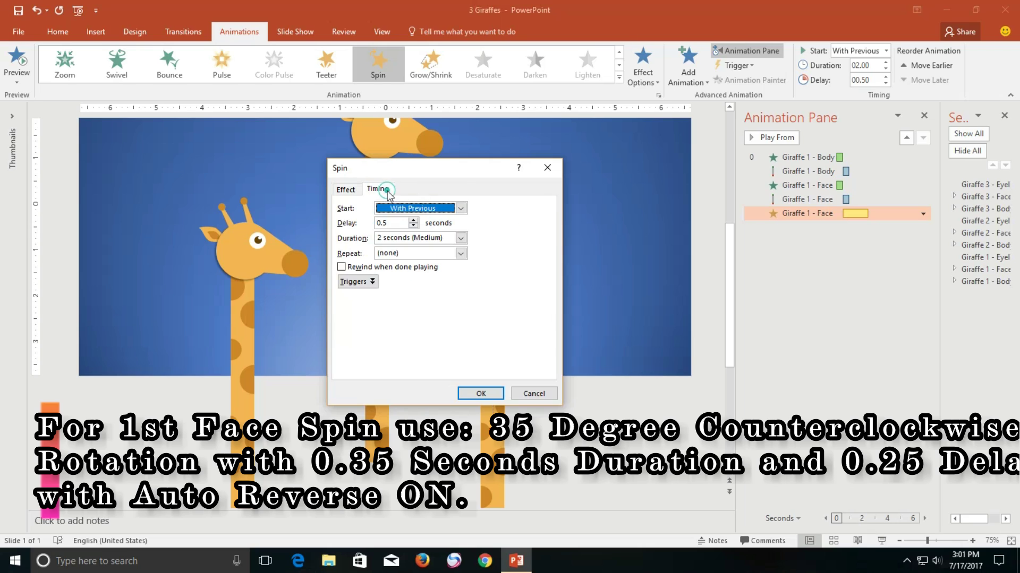
click(388, 237)
text(0.3)
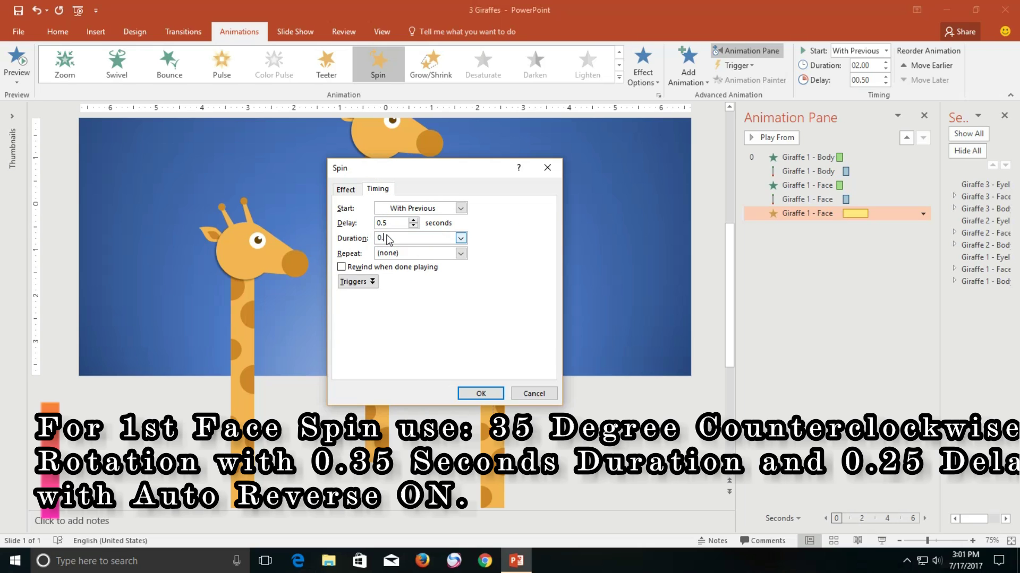
text(5)
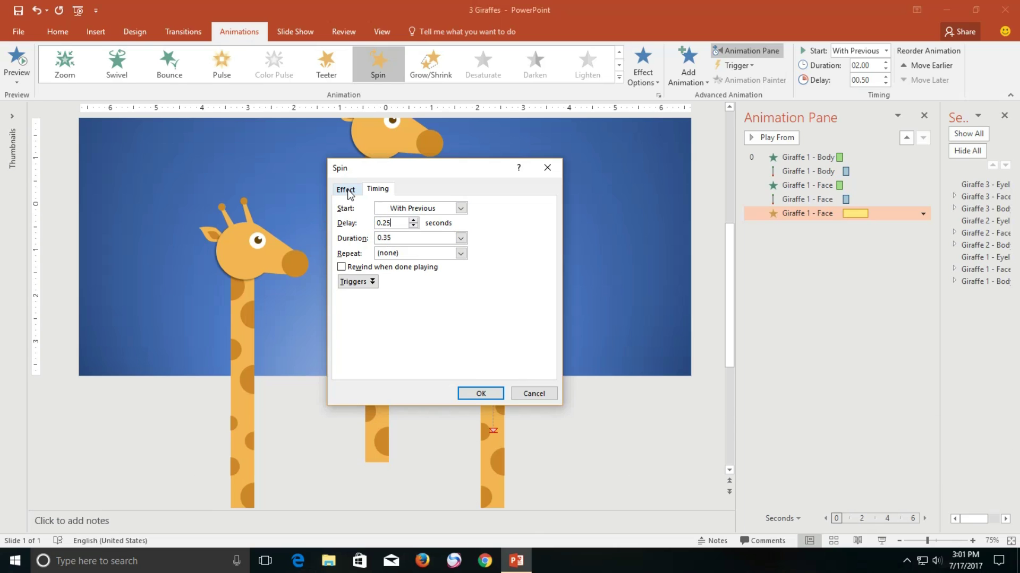
click(346, 190)
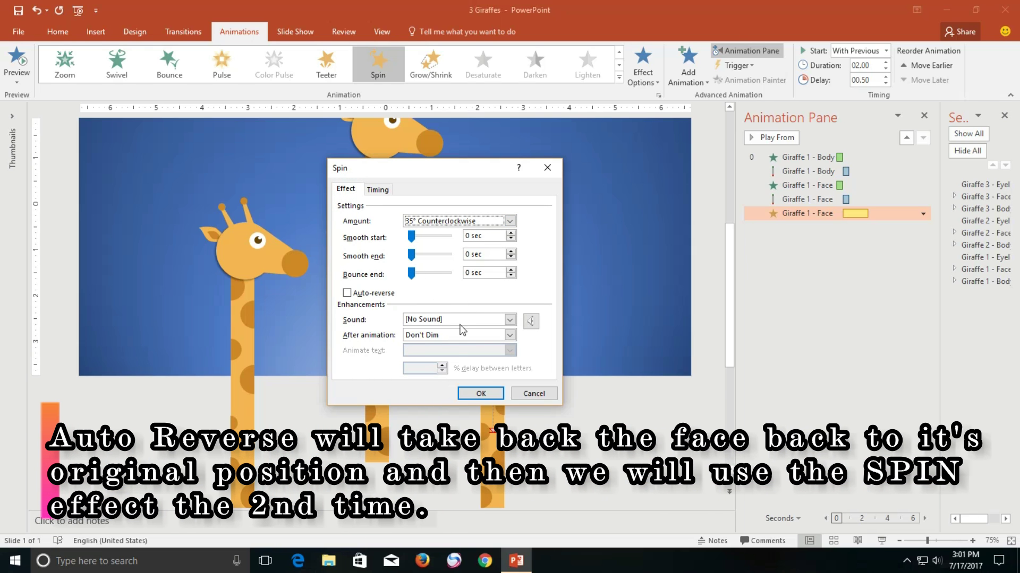
click(371, 296)
click(481, 392)
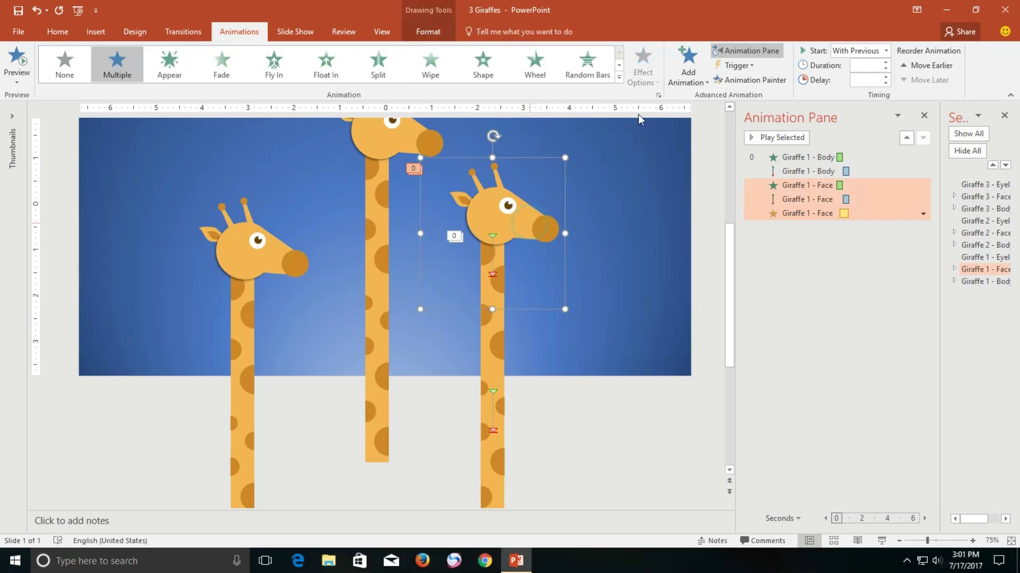
Step: Add a second Spin to Giraffe 1 - Face, starting With Previous
click(682, 71)
click(827, 238)
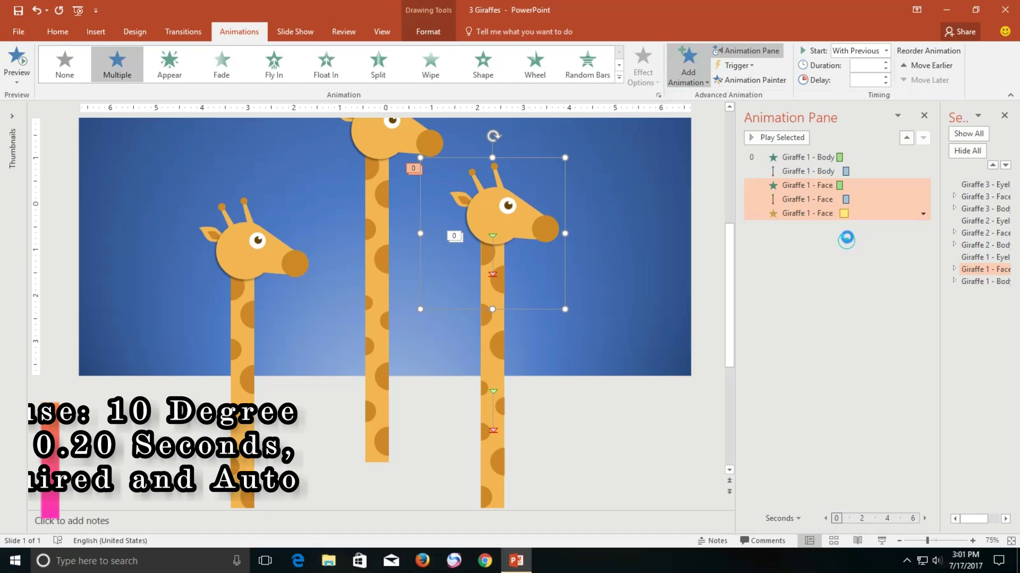
click(886, 51)
click(853, 74)
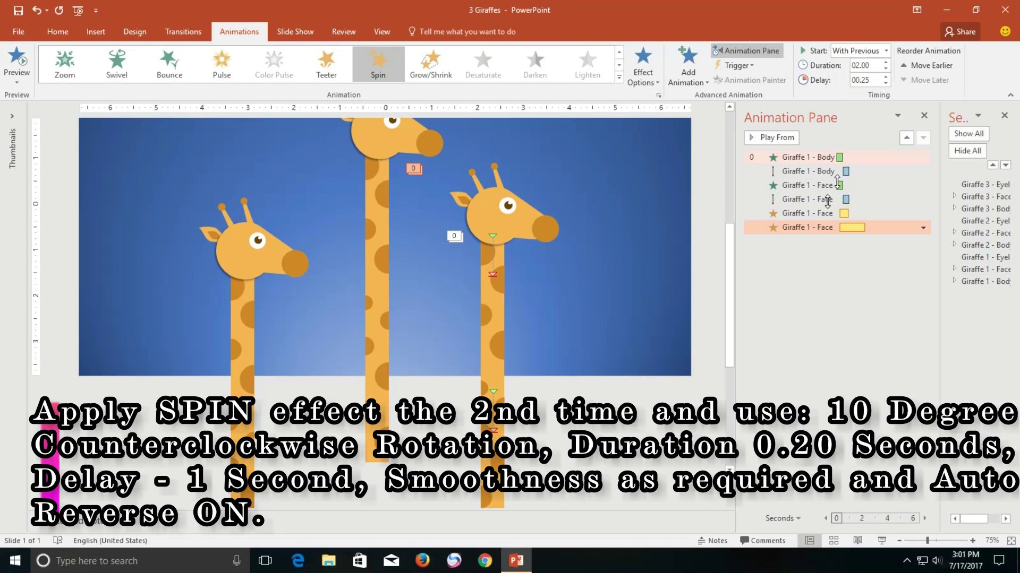
click(923, 228)
click(844, 286)
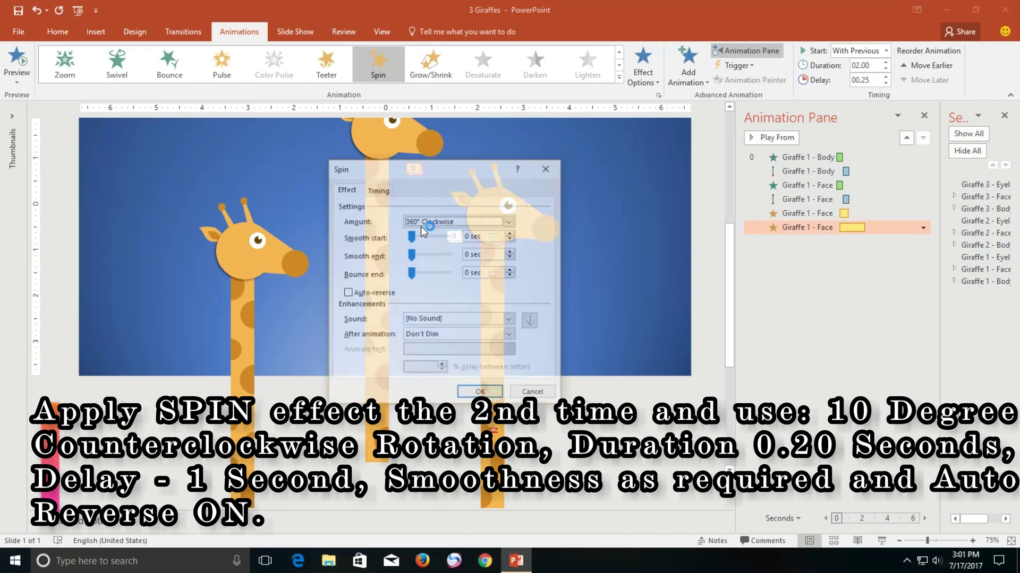
Step: Set the second spin to 10° Counterclockwise with 0.01 s smooth start and end, and Auto-reverse
click(421, 220)
click(478, 294)
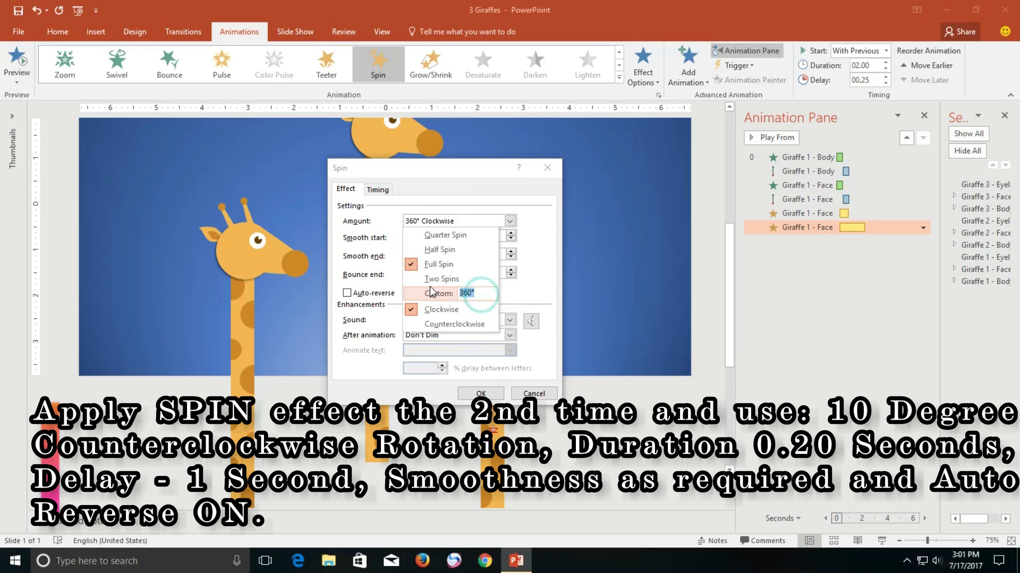
text(10)
key(Return)
click(456, 221)
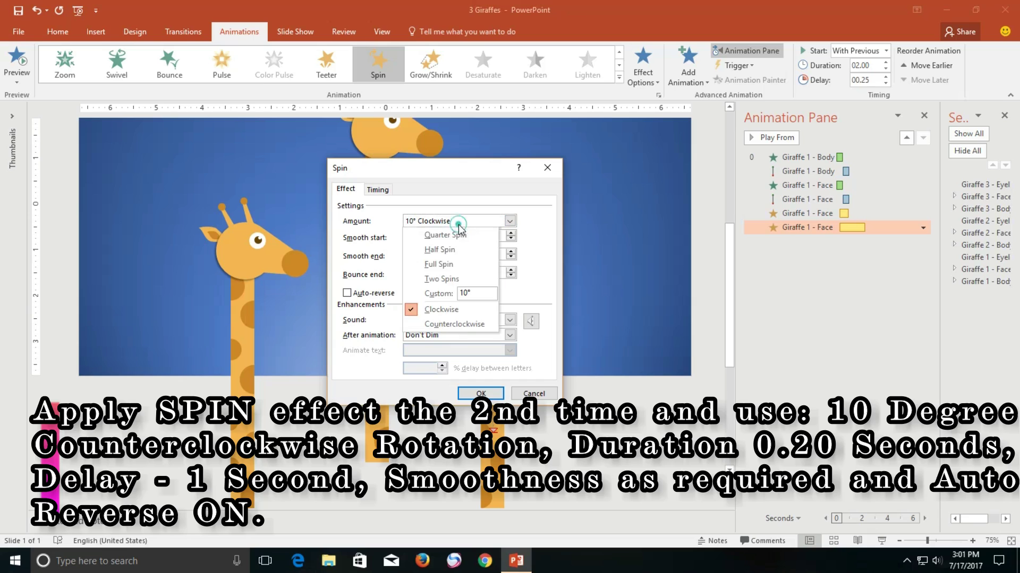
click(461, 325)
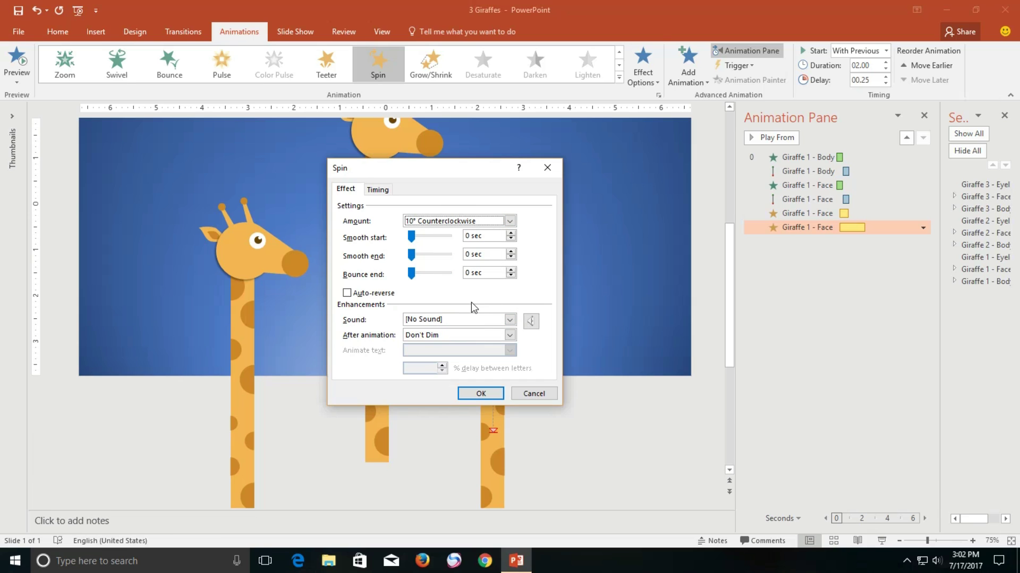
click(510, 233)
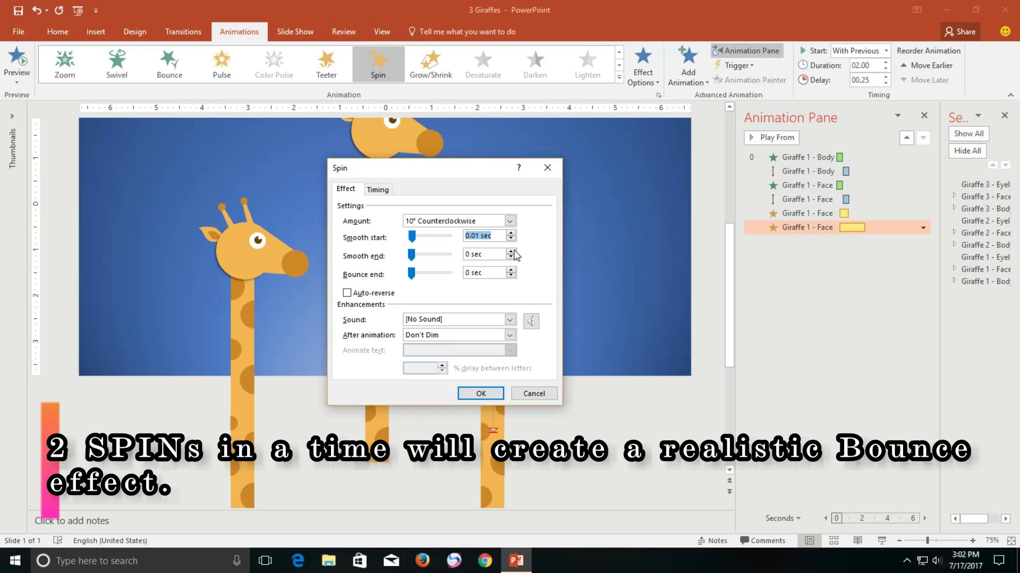
click(511, 252)
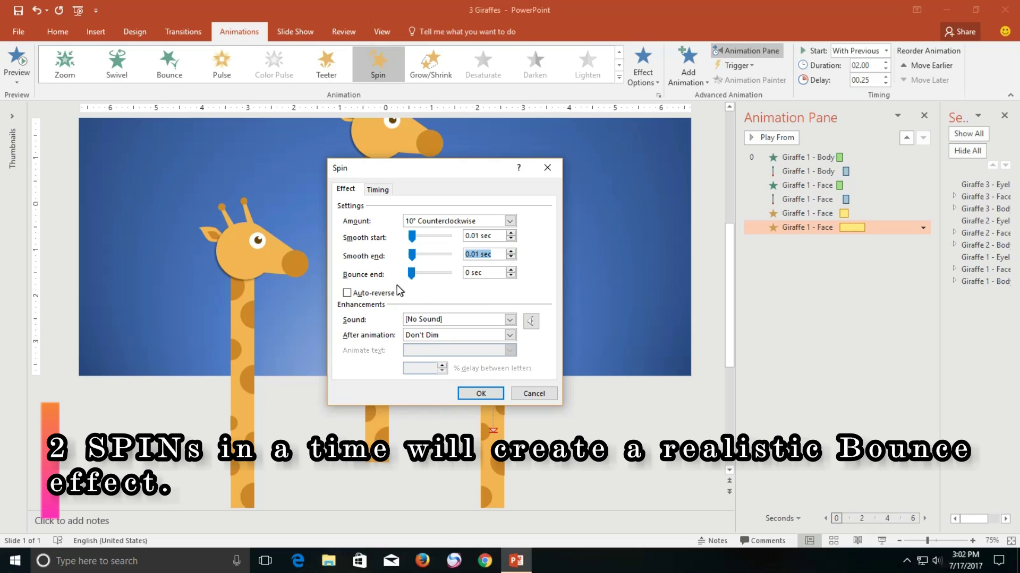
click(373, 293)
Step: Give the second spin a 1-second delay and 0.2-second duration
click(378, 189)
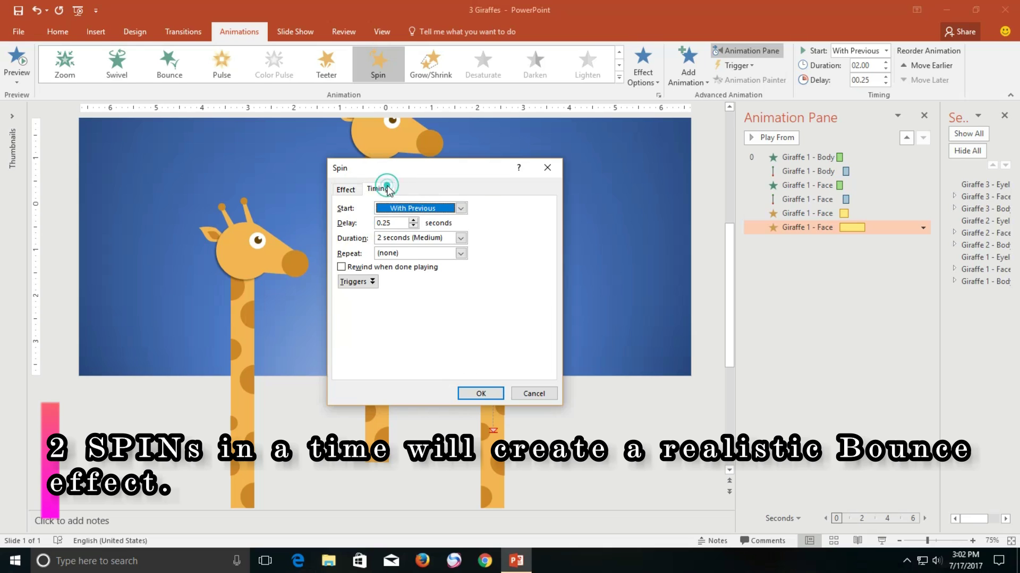
key(Tab)
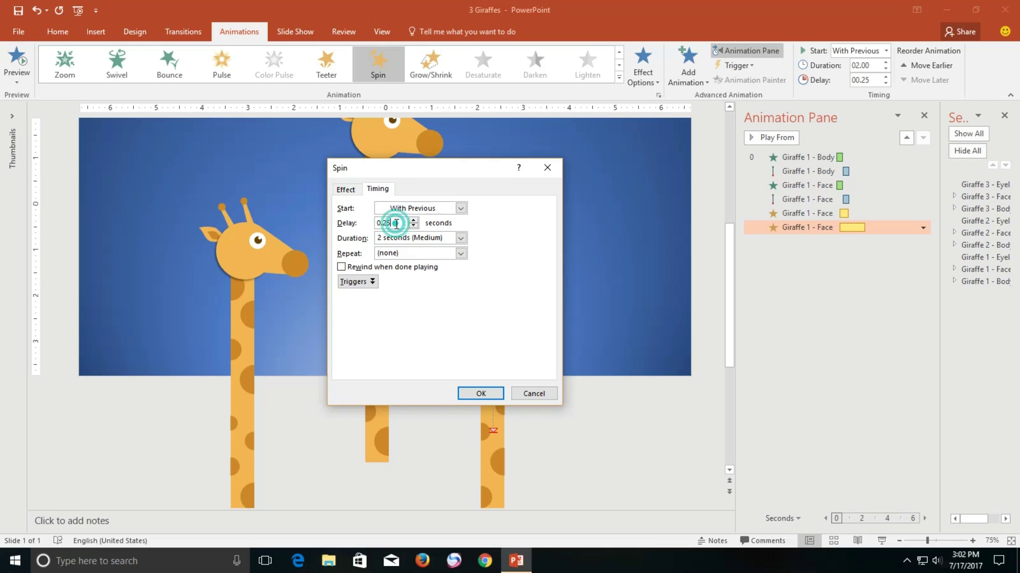
click(396, 224)
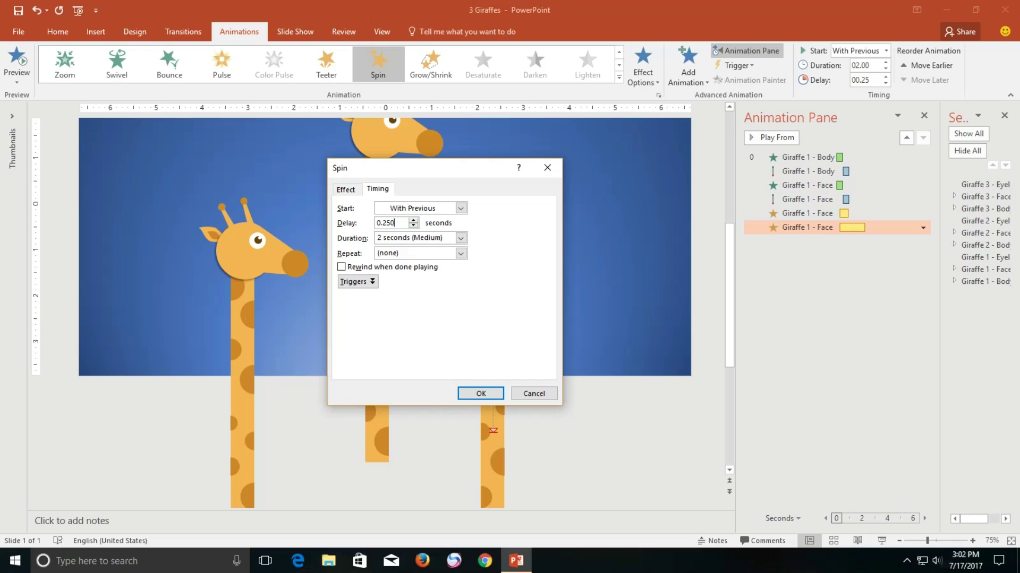
text(.2)
key(Tab)
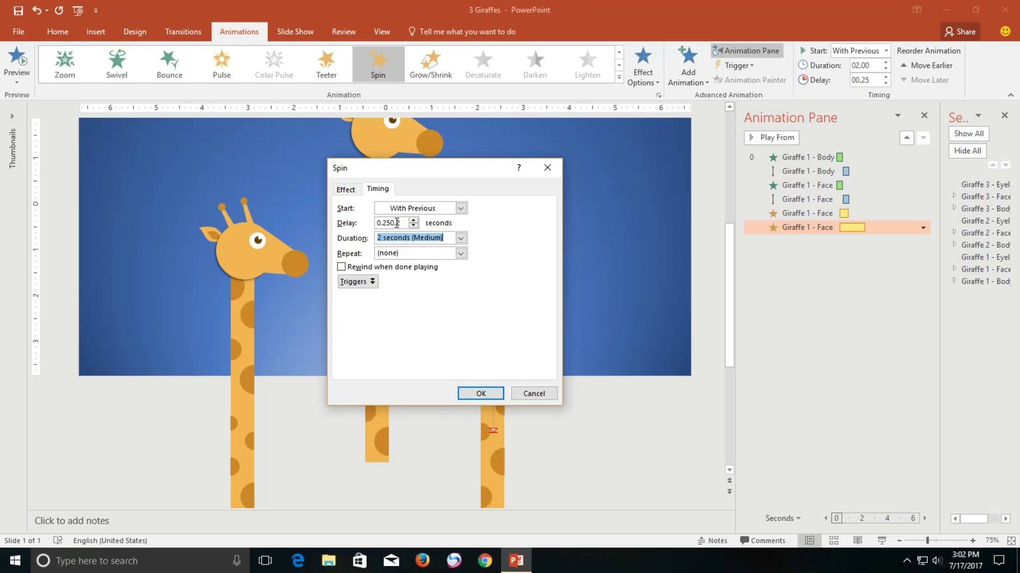
key(shift+Tab)
text(1)
key(Tab)
text(0.)
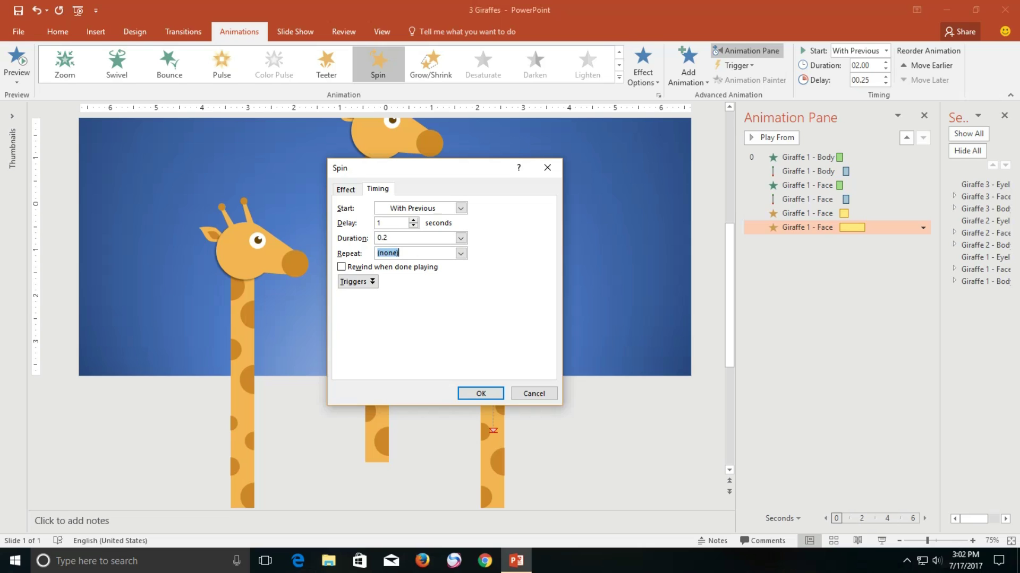
click(480, 394)
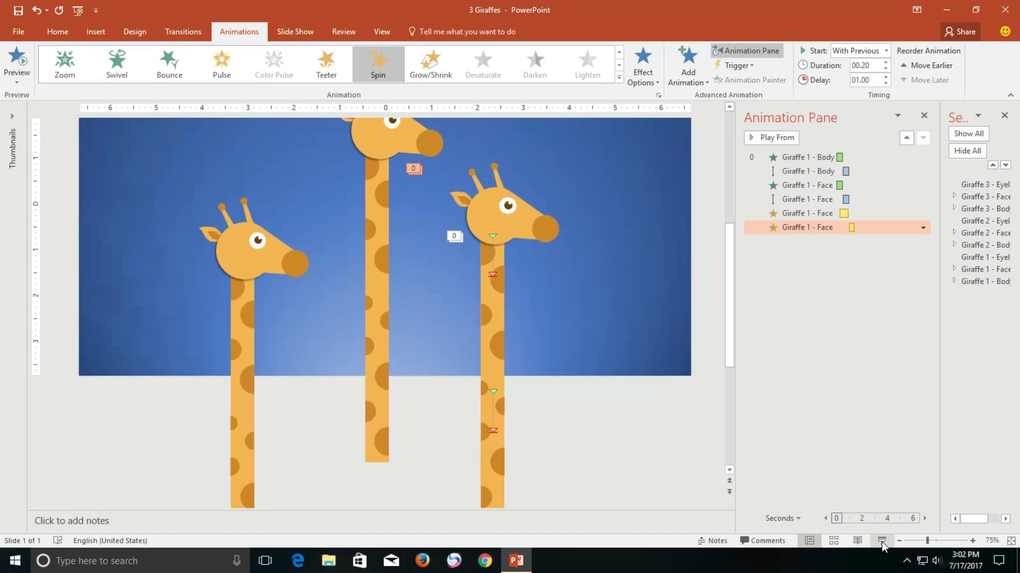
click(882, 541)
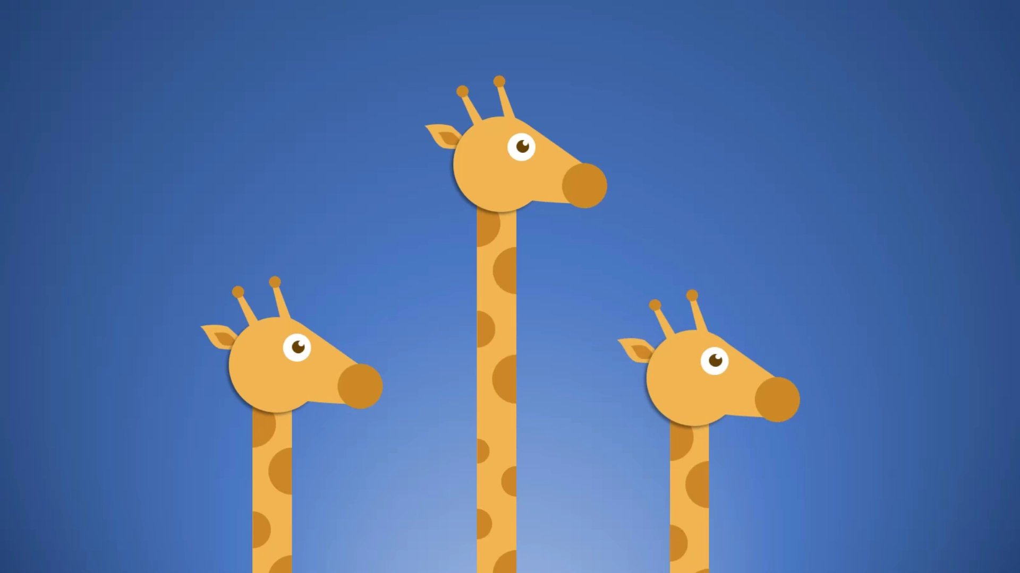
key(Escape)
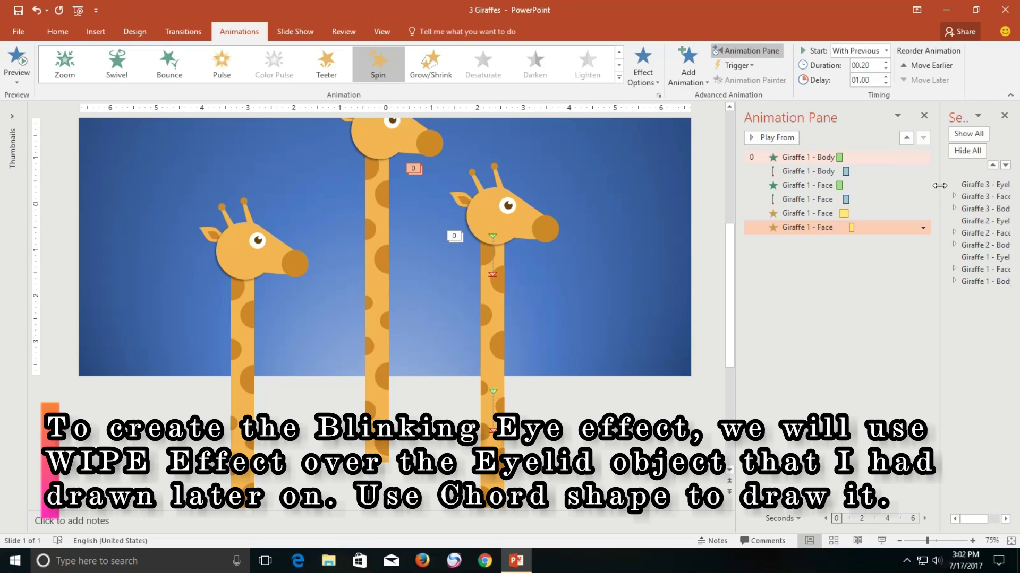
Step: Unhide Giraffe 1 - Eyelid in the Selection Pane and select it on the slide
drag(939, 185, 826, 184)
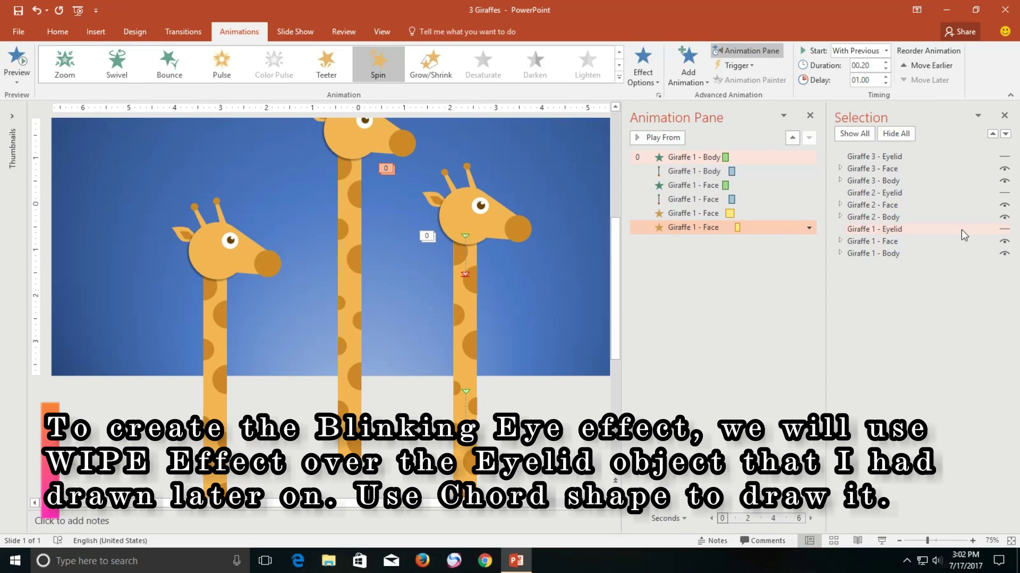
click(1004, 229)
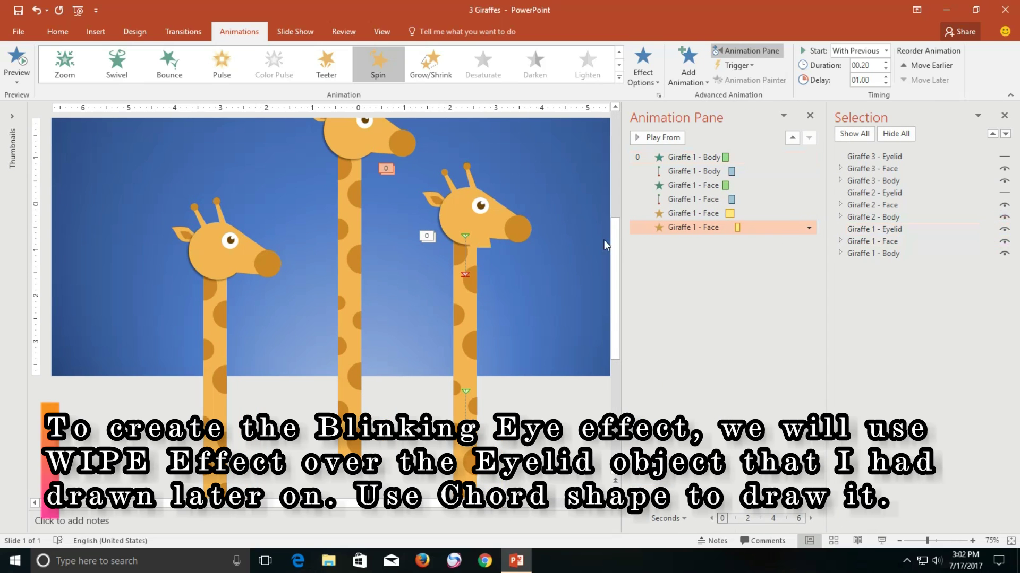
click(482, 244)
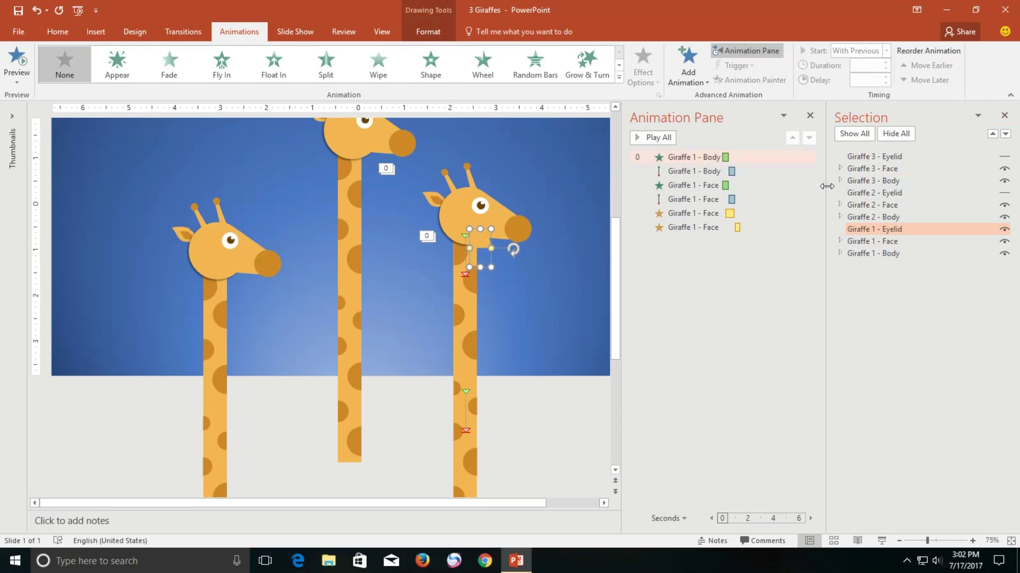
drag(826, 185, 929, 185)
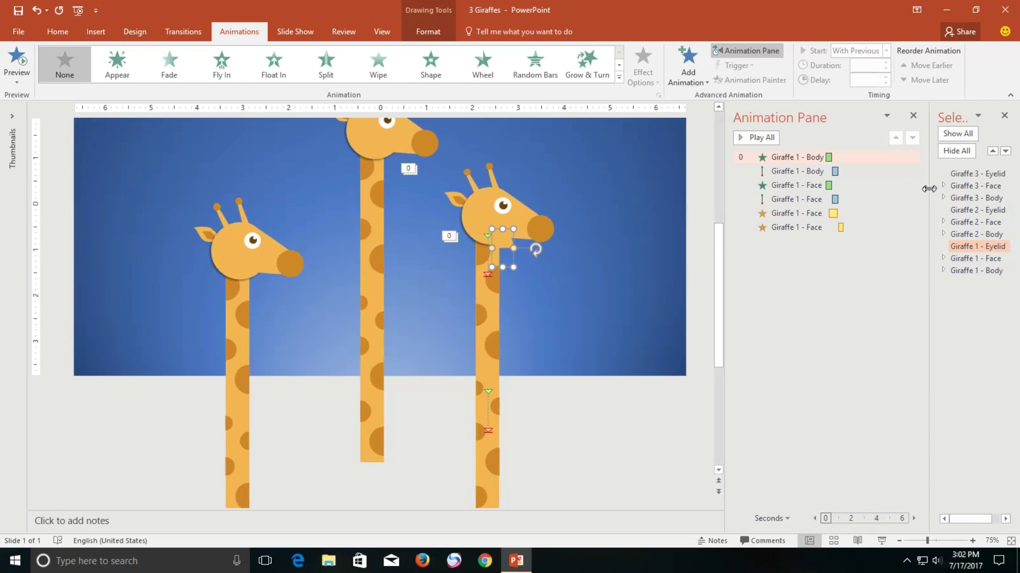
Step: Give Giraffe 1 - Eyelid a Wipe entrance from More Entrance Effects
click(686, 82)
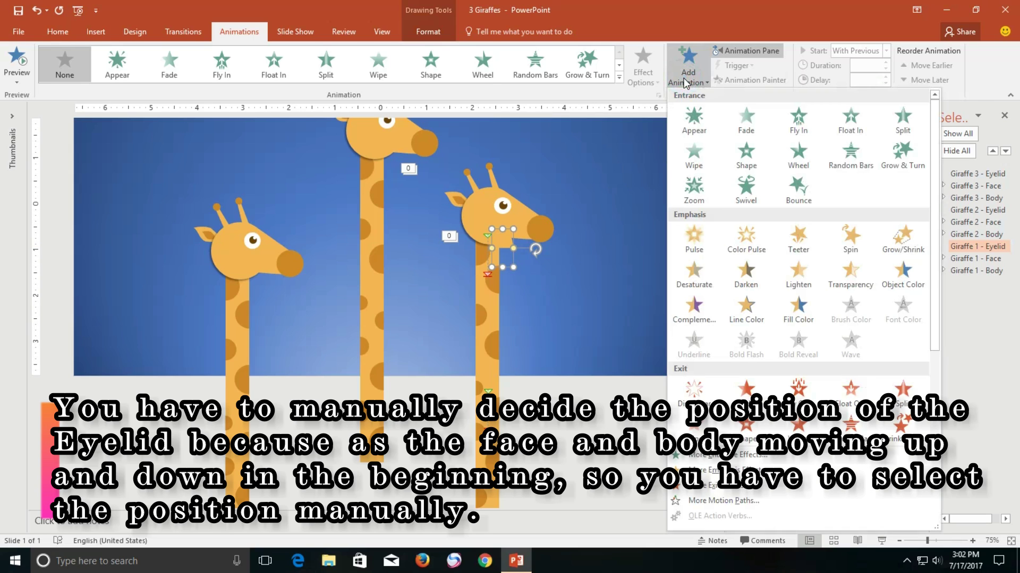
click(722, 455)
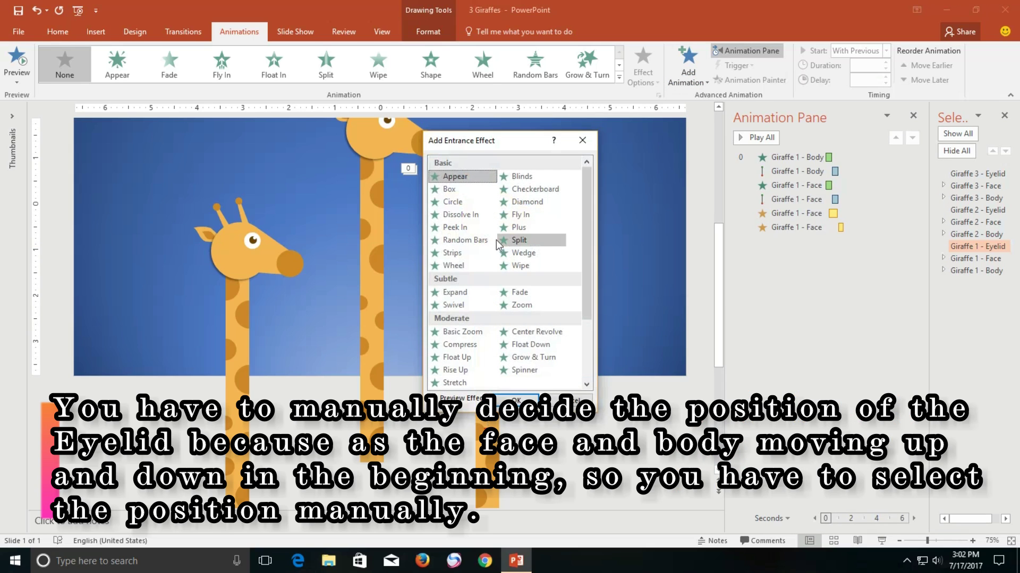
click(528, 265)
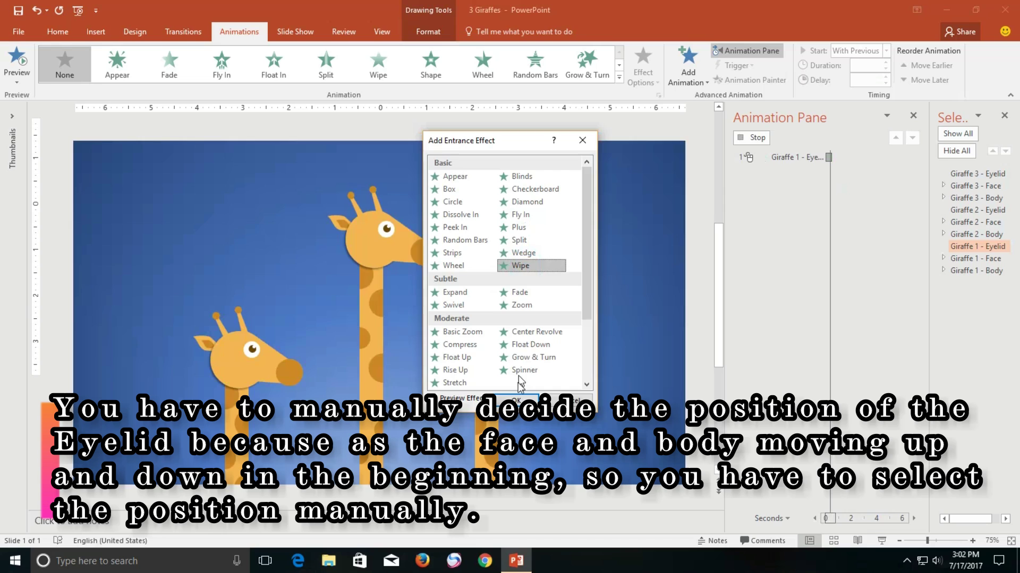
click(519, 400)
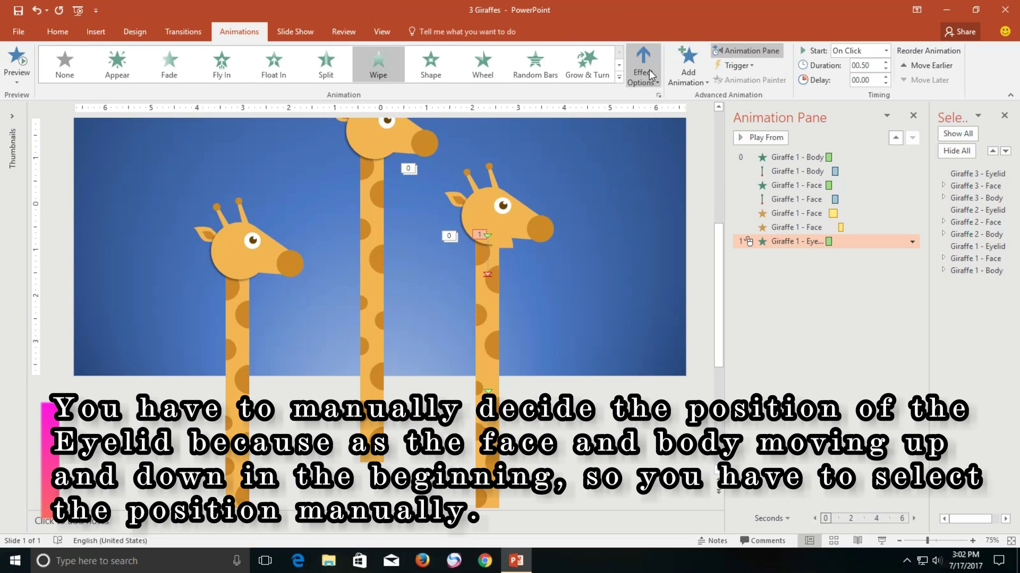
Step: Make the eyelid's Wipe enter from the top, starting With Previous
click(649, 69)
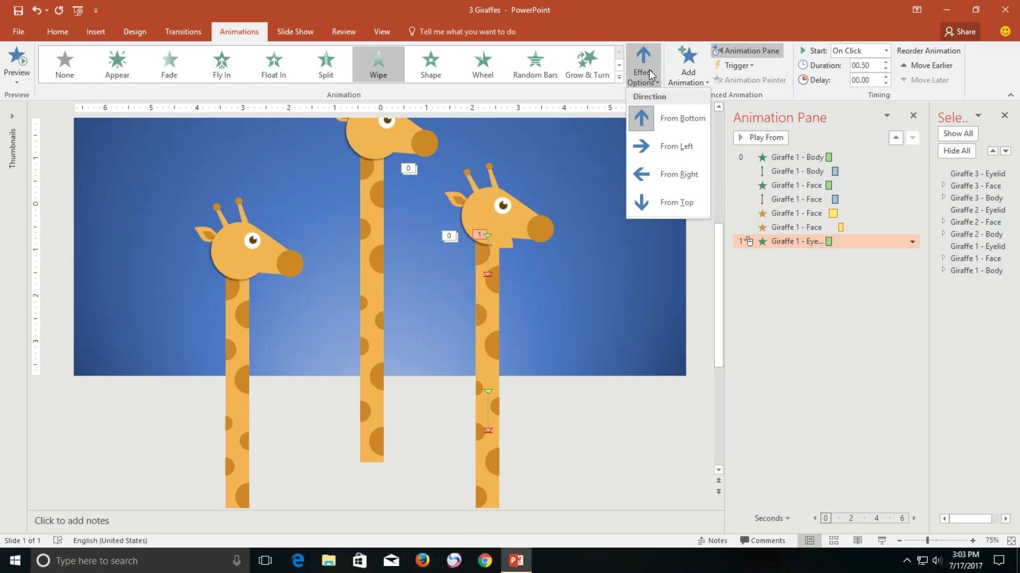
click(650, 206)
click(885, 50)
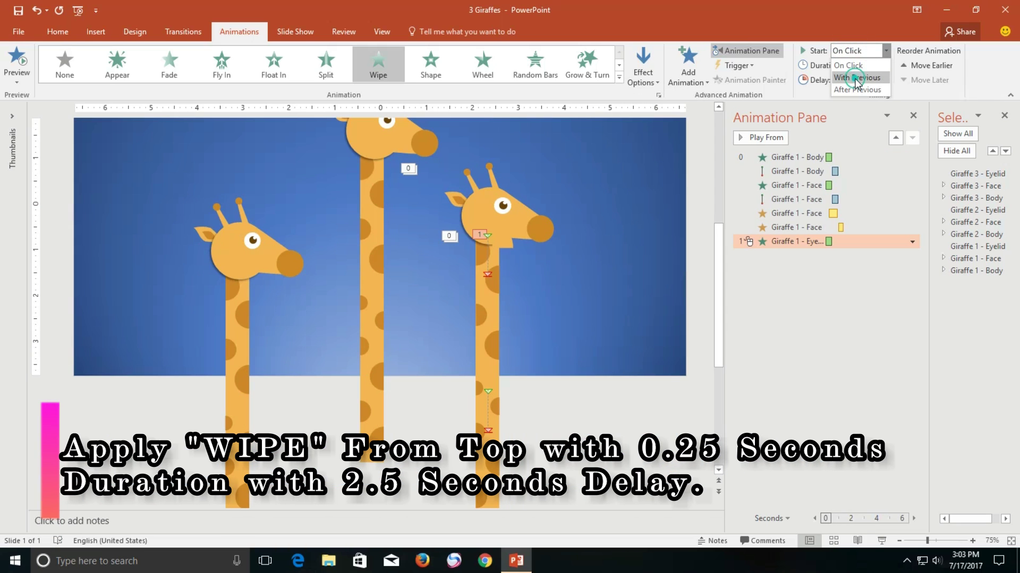
click(856, 79)
Step: Time the eyelid wipe at 0.25 seconds with a 2.5-second delay, then reselect the eyelid
double_click(872, 65)
text(2.5)
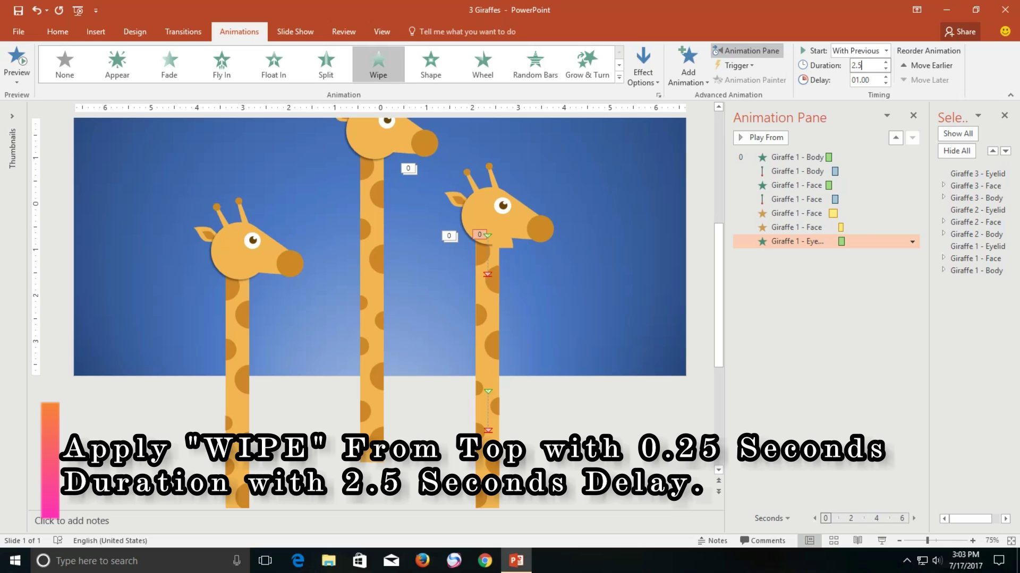
key(Return)
double_click(867, 81)
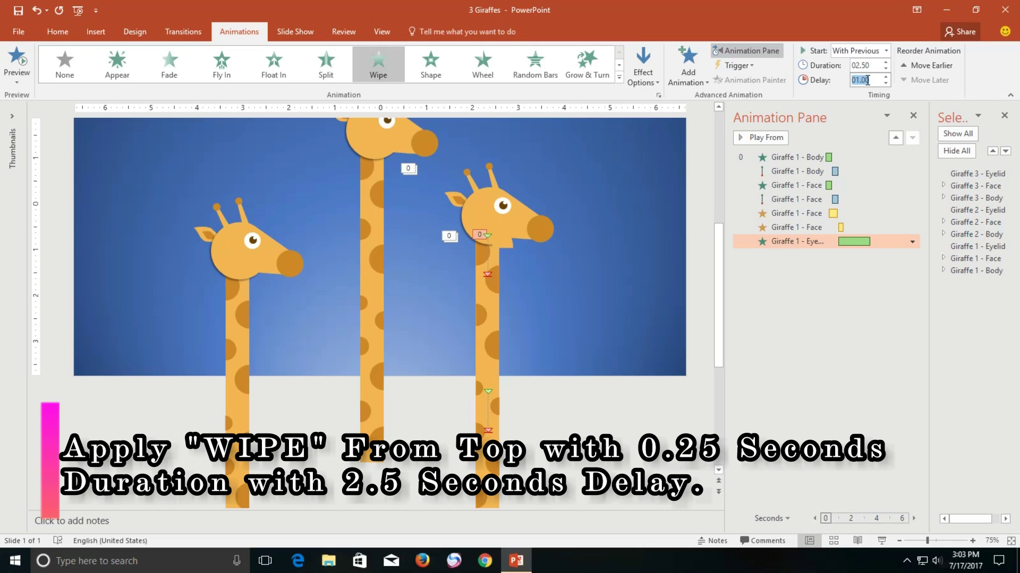
text(0.25)
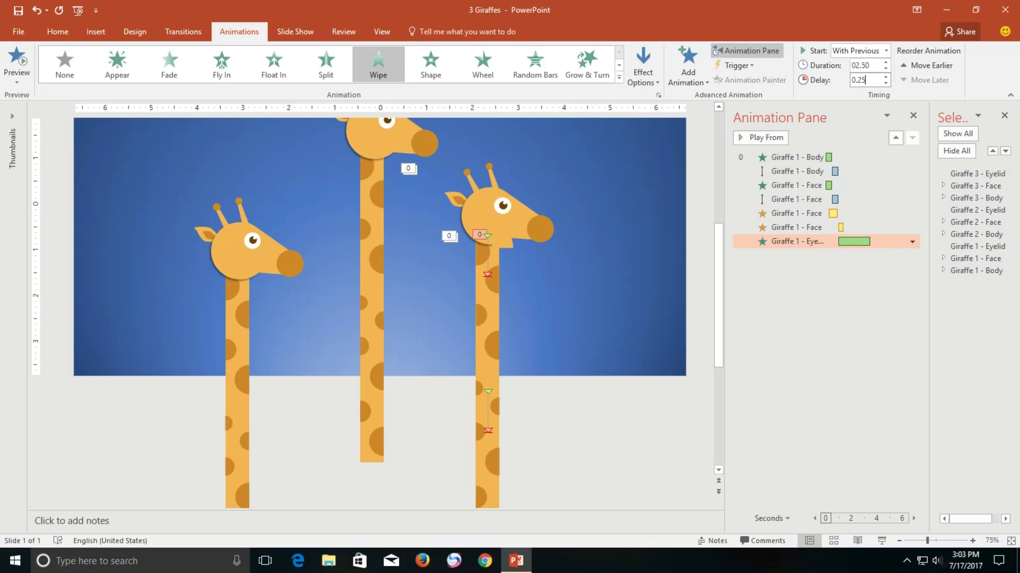
key(shift+Tab)
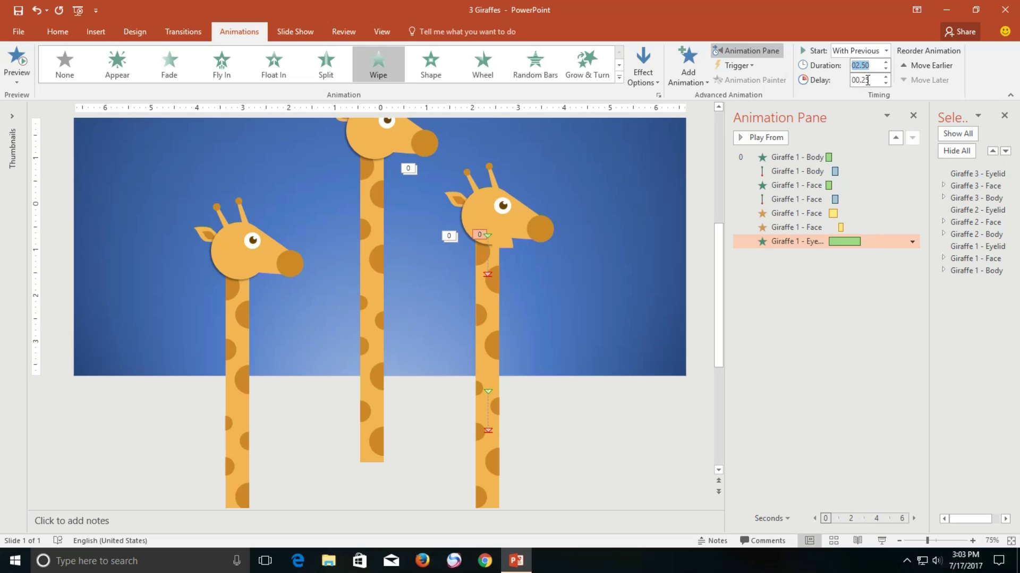
key(Tab)
text(02.5)
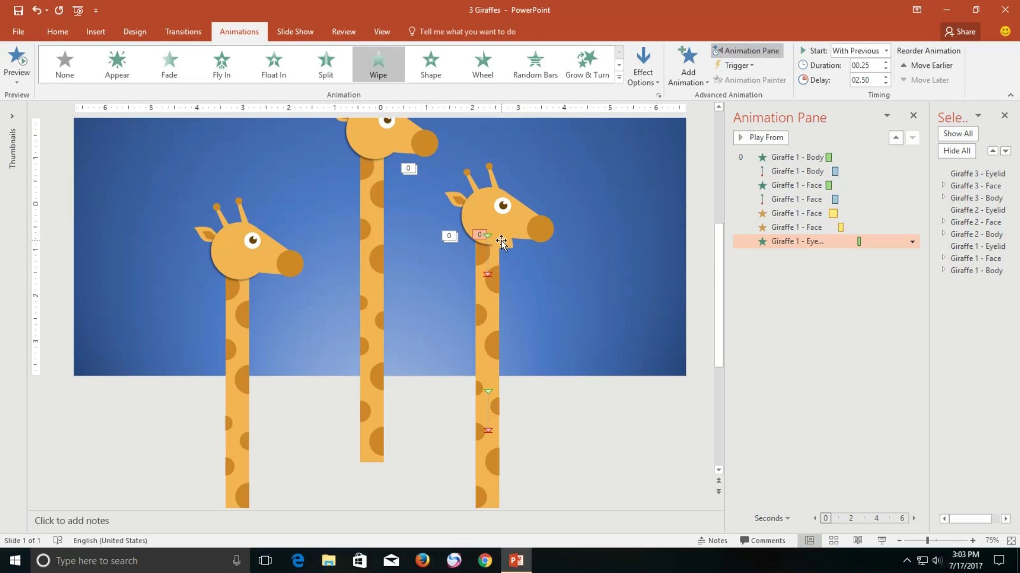
click(501, 243)
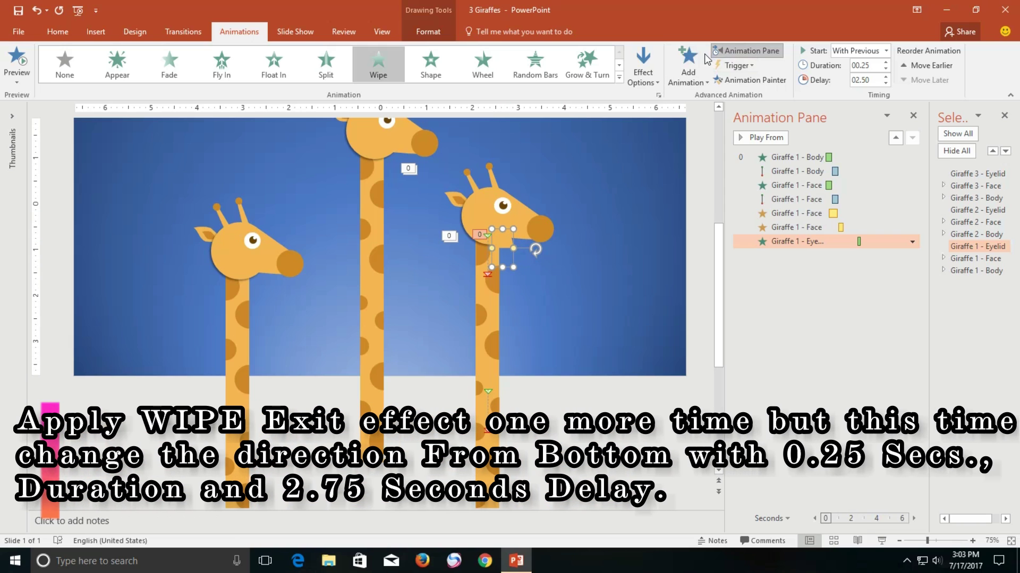
click(689, 66)
Step: Add a Wipe exit to the eyelid that runs from the bottom
click(712, 485)
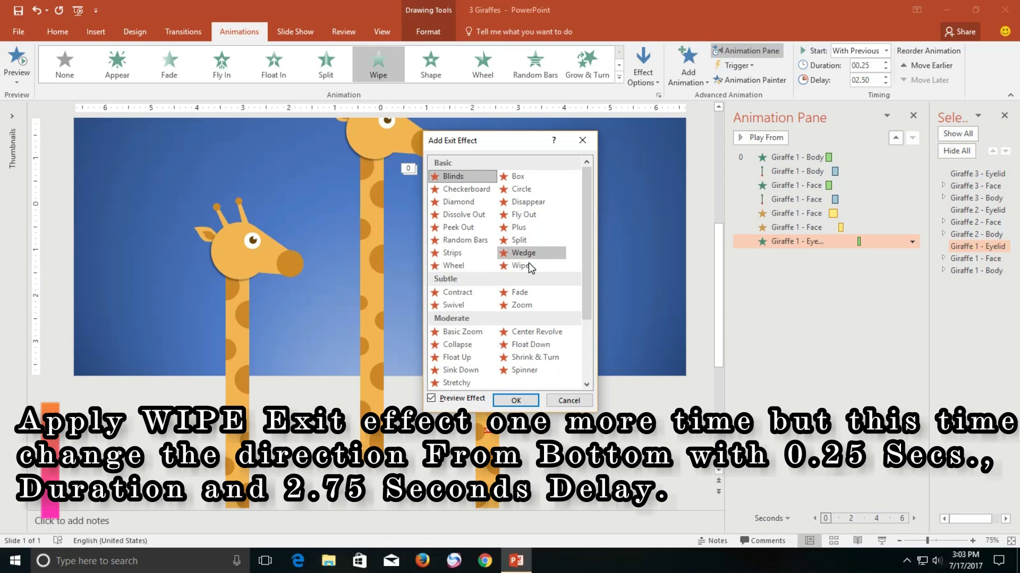
click(519, 265)
click(516, 400)
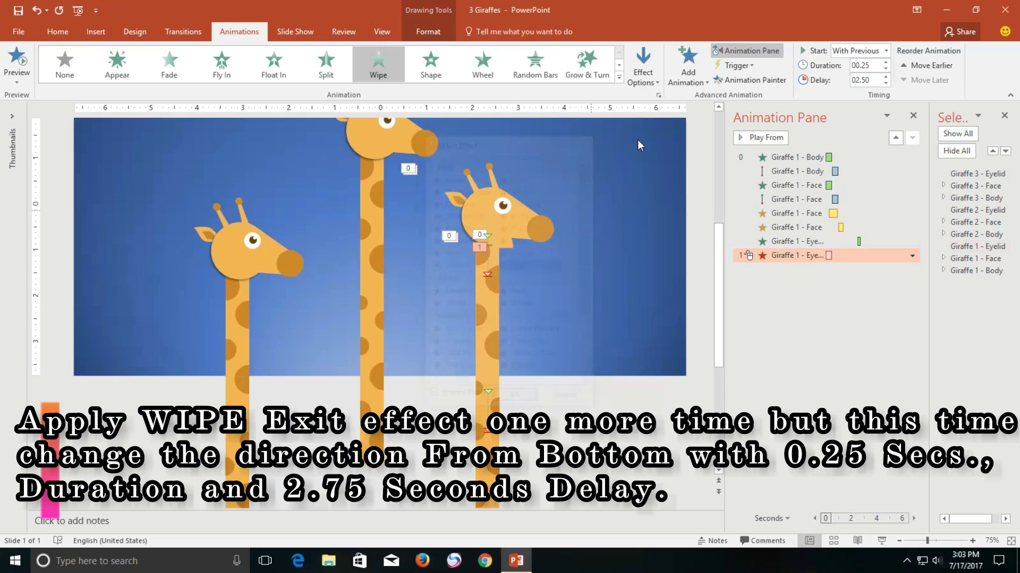
click(649, 68)
click(662, 117)
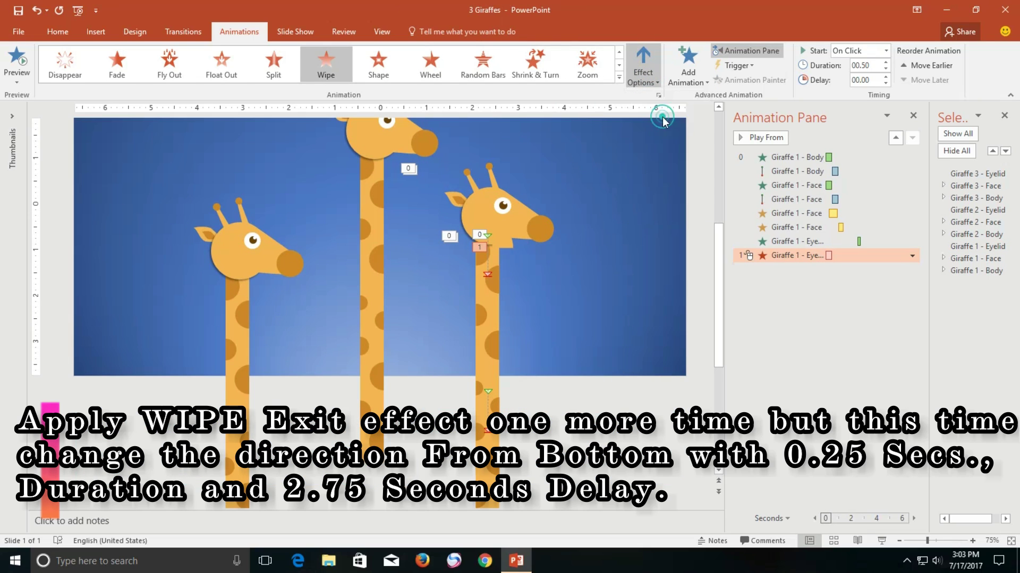
Step: Start the eyelid's Wipe exit With Previous, 0.25 seconds long after a 2.75-second delay
click(885, 50)
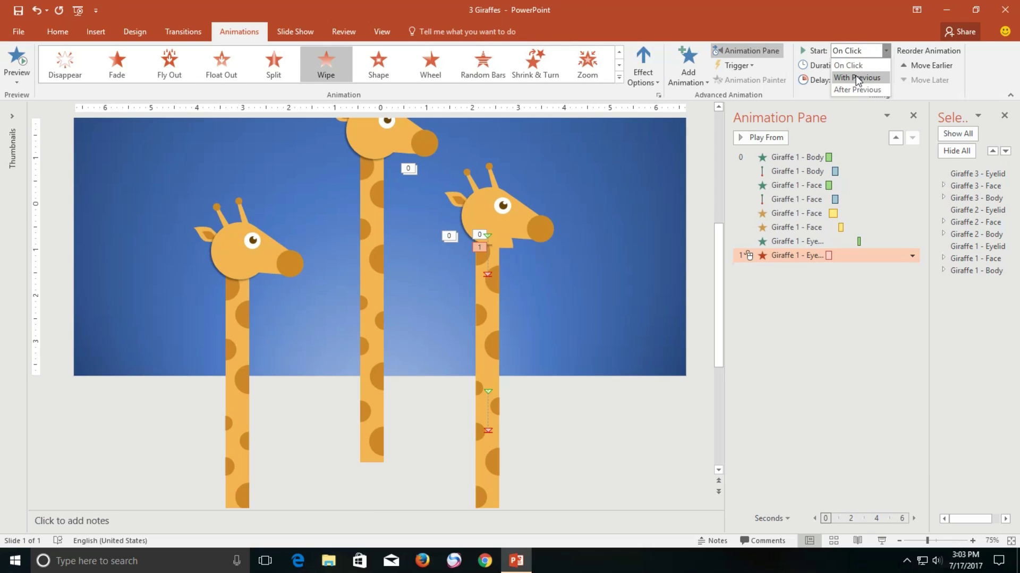
click(855, 77)
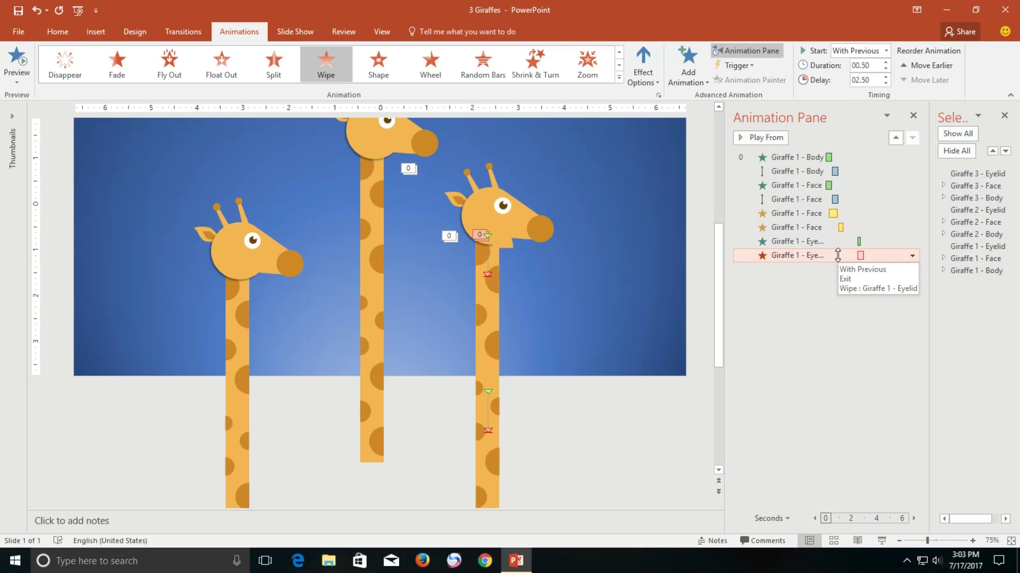
click(868, 66)
text(00.25)
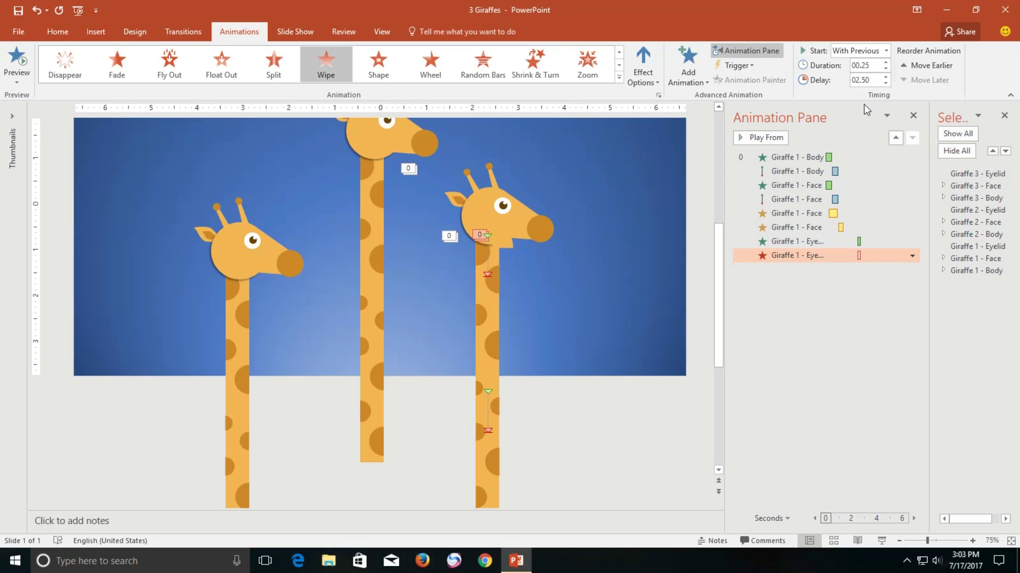
click(869, 79)
text(2.75)
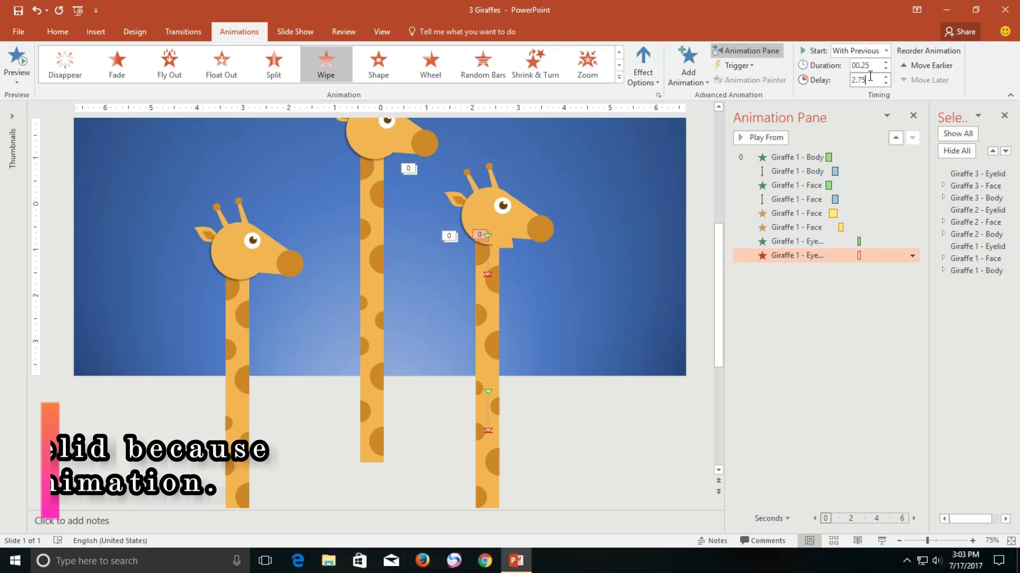
key(Return)
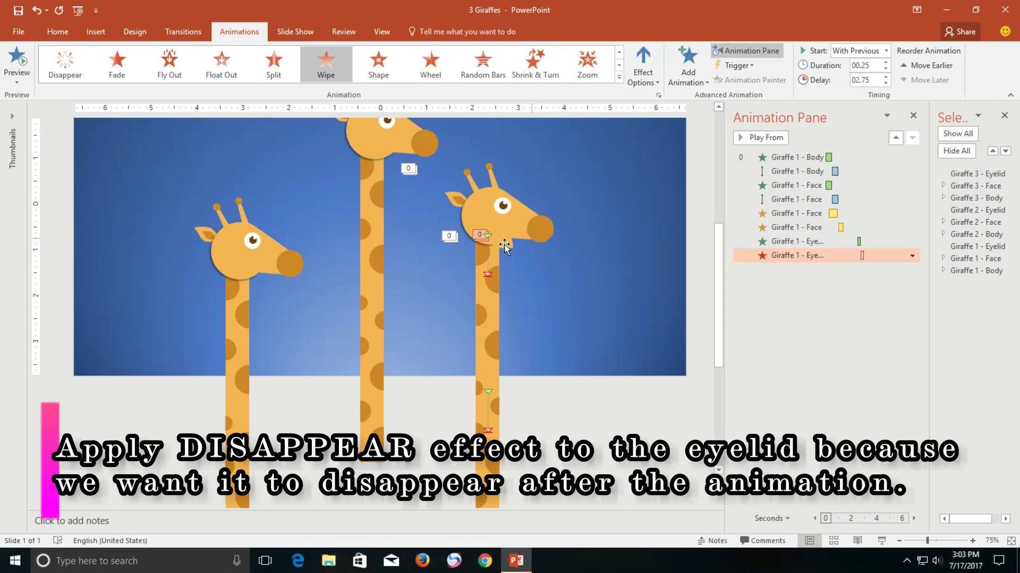
Step: Add a Disappear exit to the eyelid: With Previous, Auto duration, 3-second delay
click(503, 247)
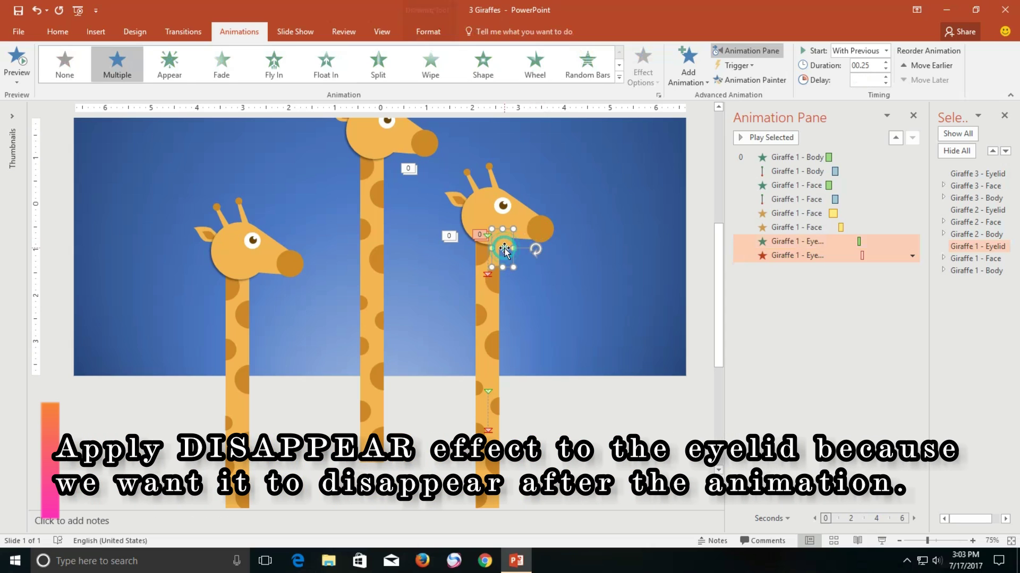
click(689, 79)
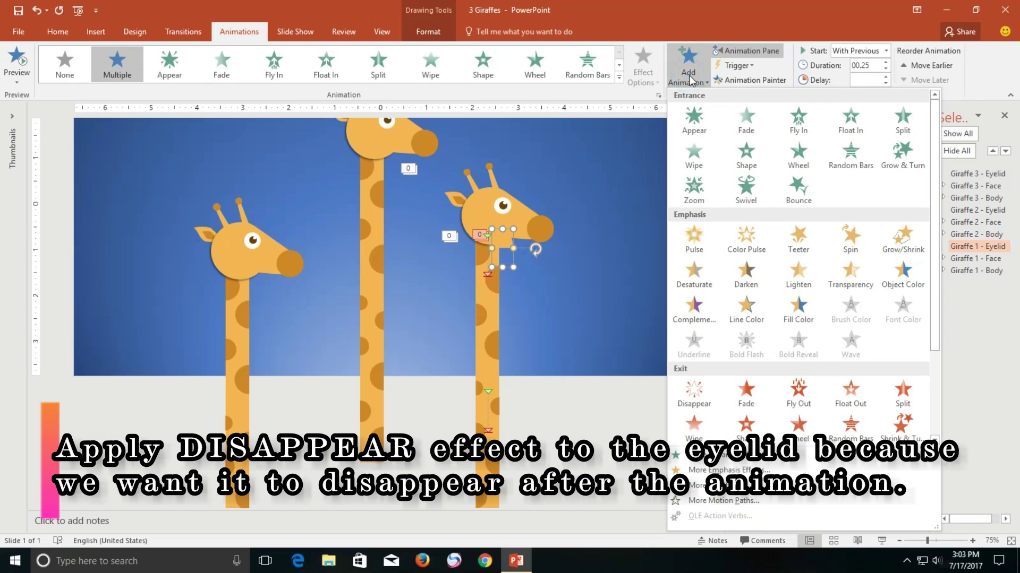
click(697, 405)
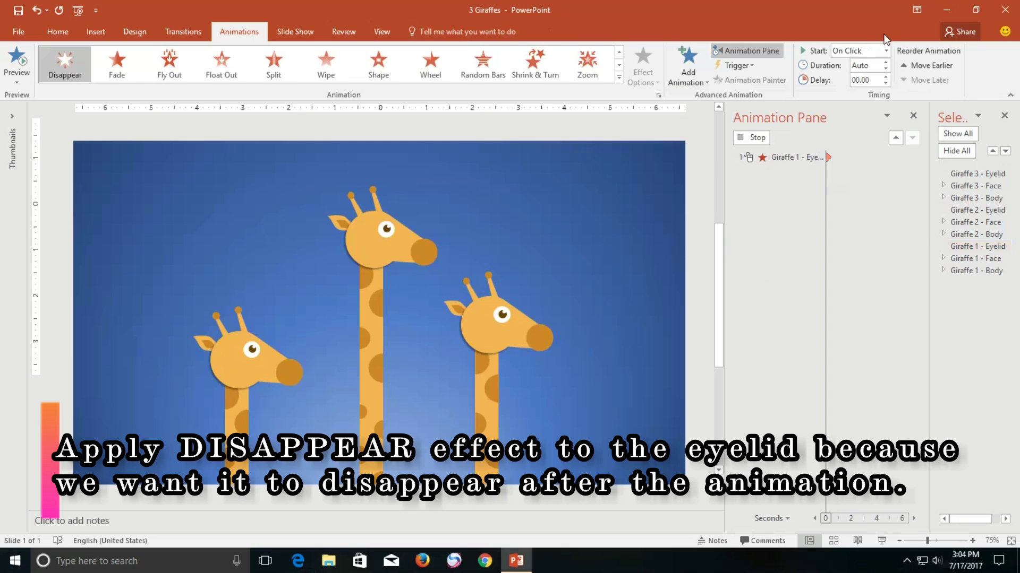
click(871, 51)
click(862, 78)
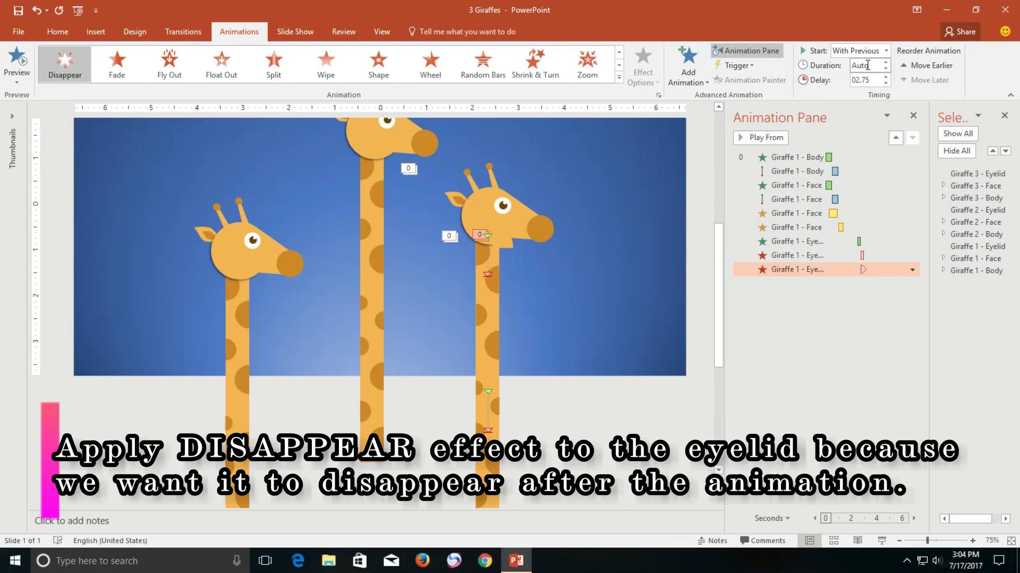
click(866, 65)
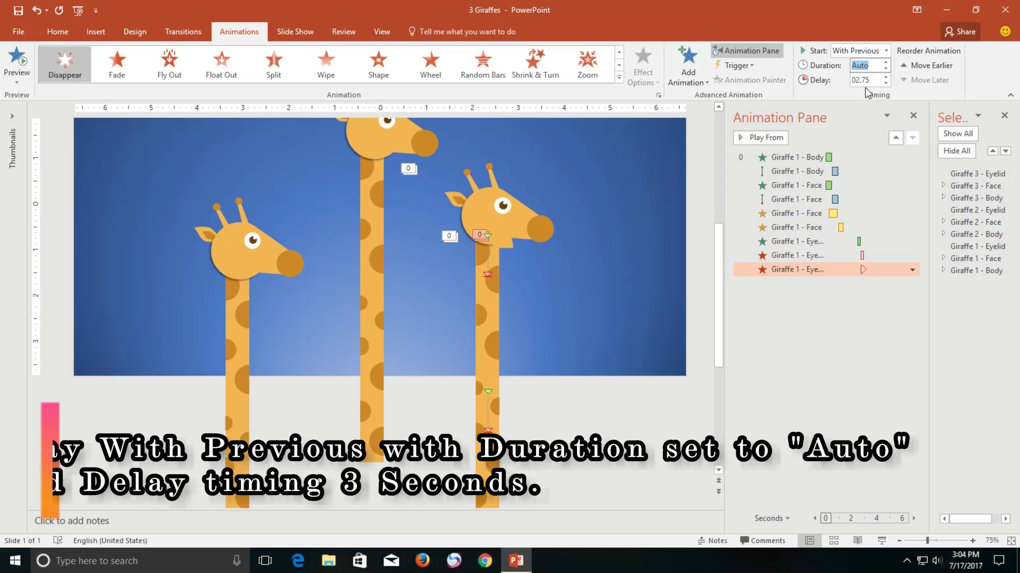
key(Tab)
text(3)
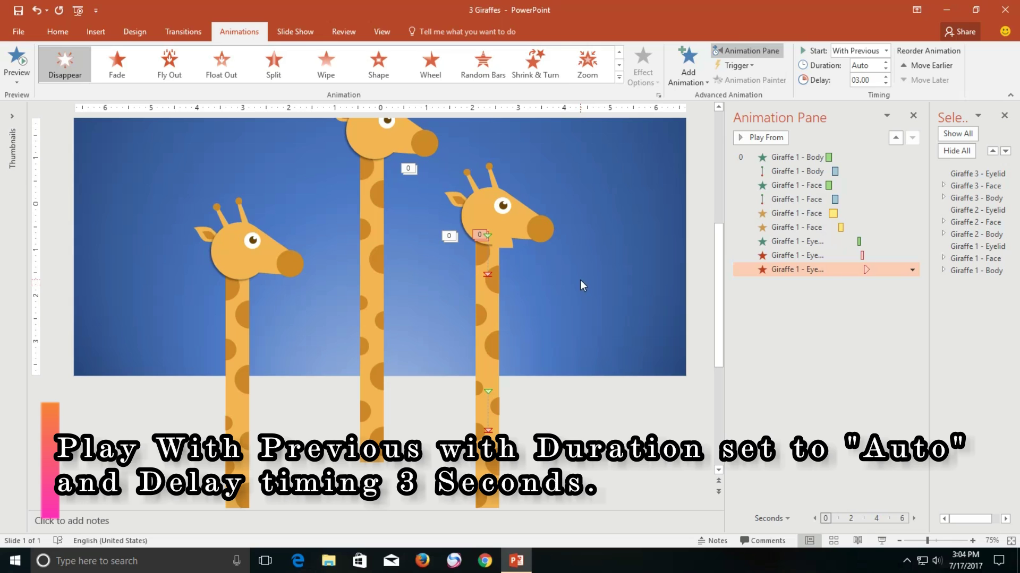
Step: Add an Up line motion path to Giraffe 1's body
click(478, 291)
click(696, 69)
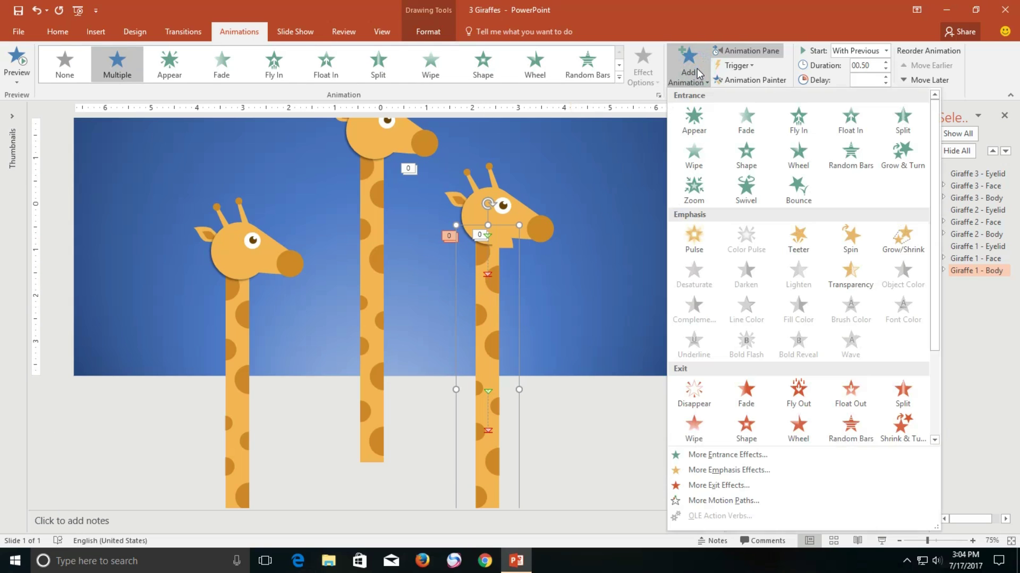
click(723, 501)
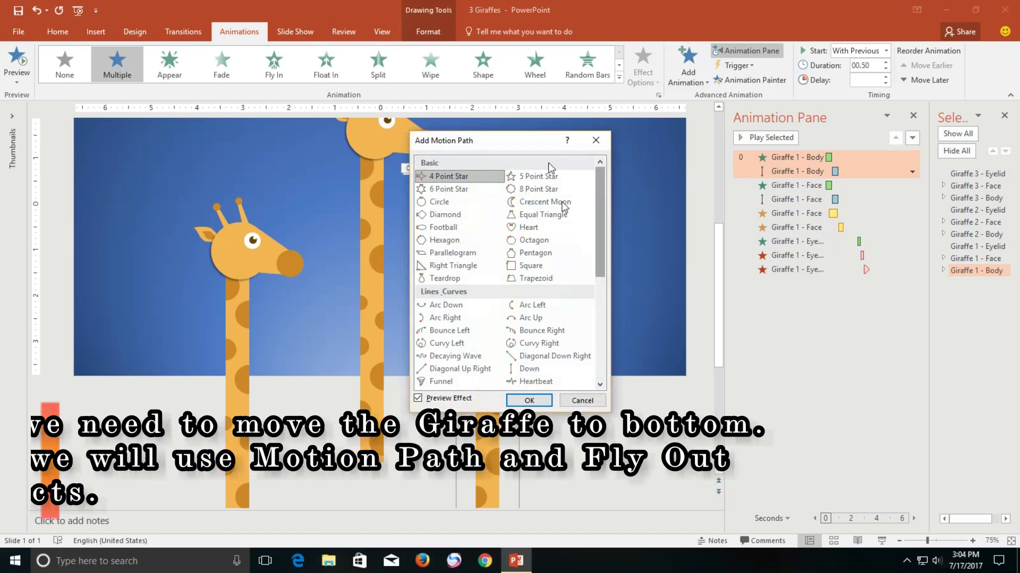
drag(531, 141, 682, 130)
scroll(680, 308, down, 3)
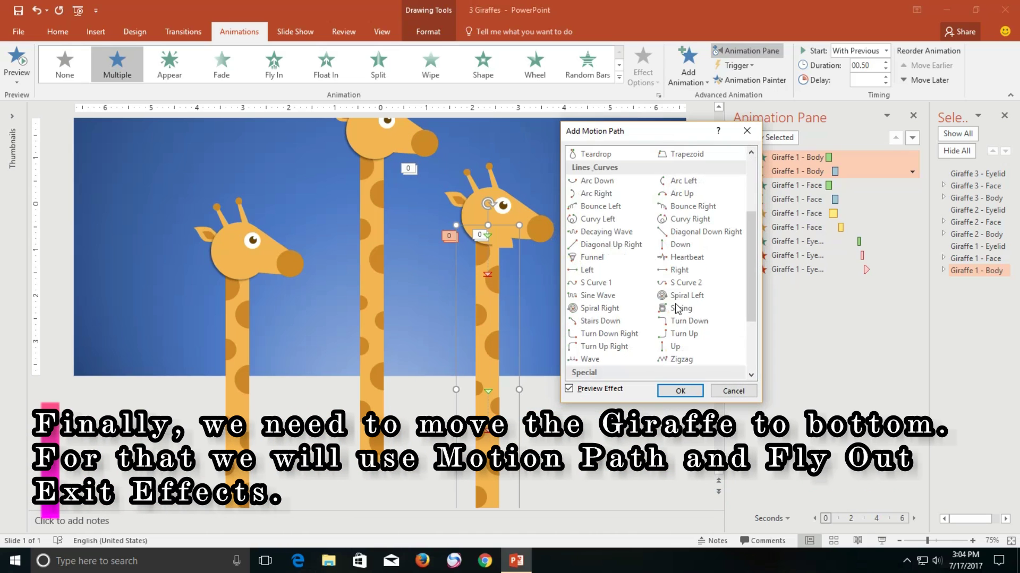
click(677, 346)
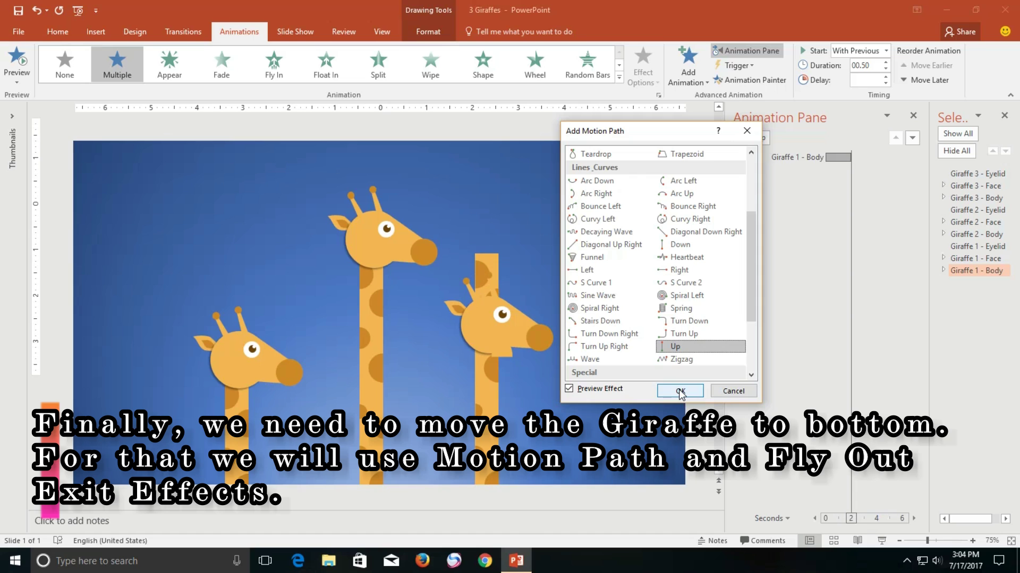
click(681, 391)
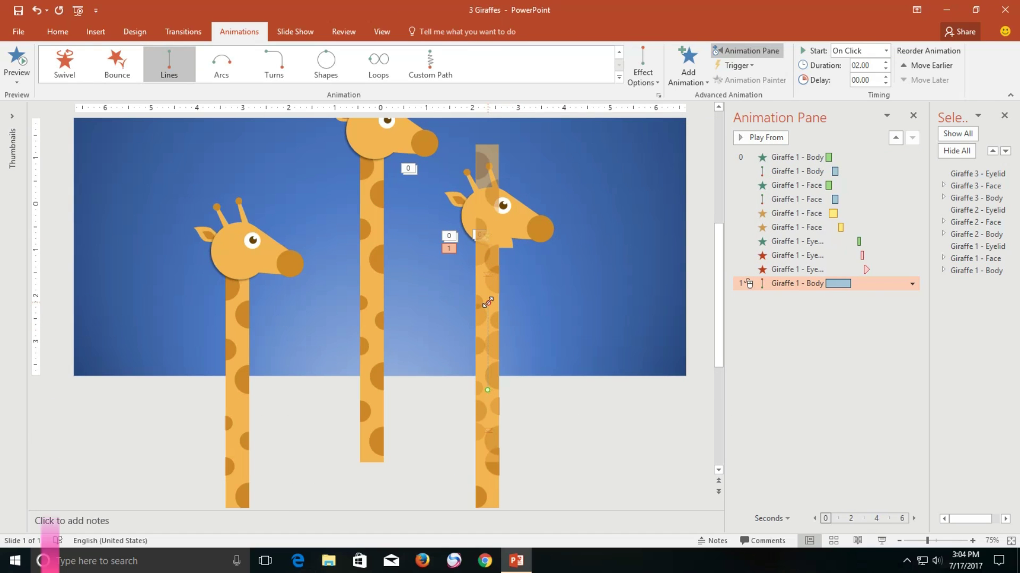
Step: Drag the new path's start and end points to line up with the earlier body path
drag(488, 302, 487, 421)
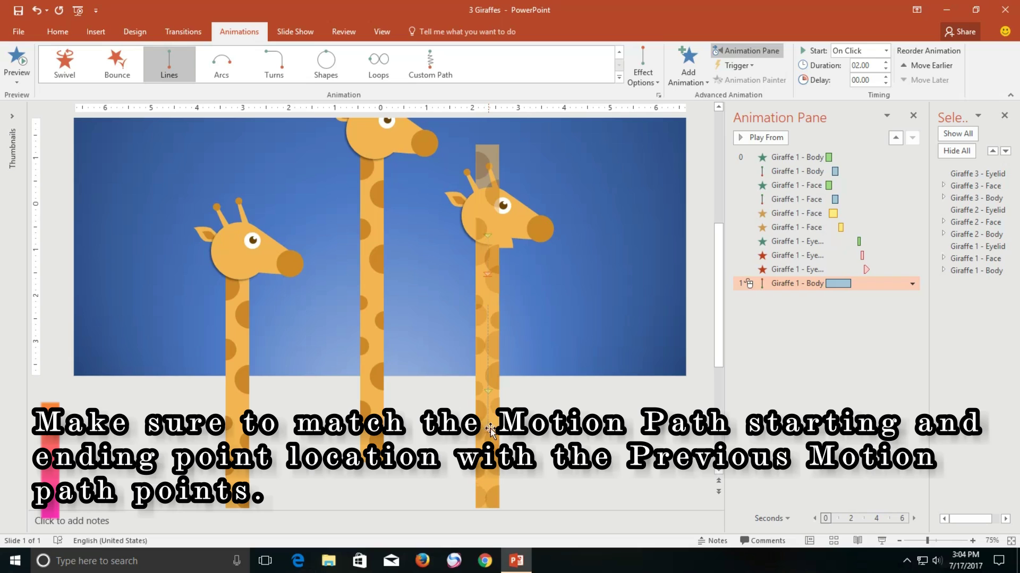
drag(489, 429, 488, 432)
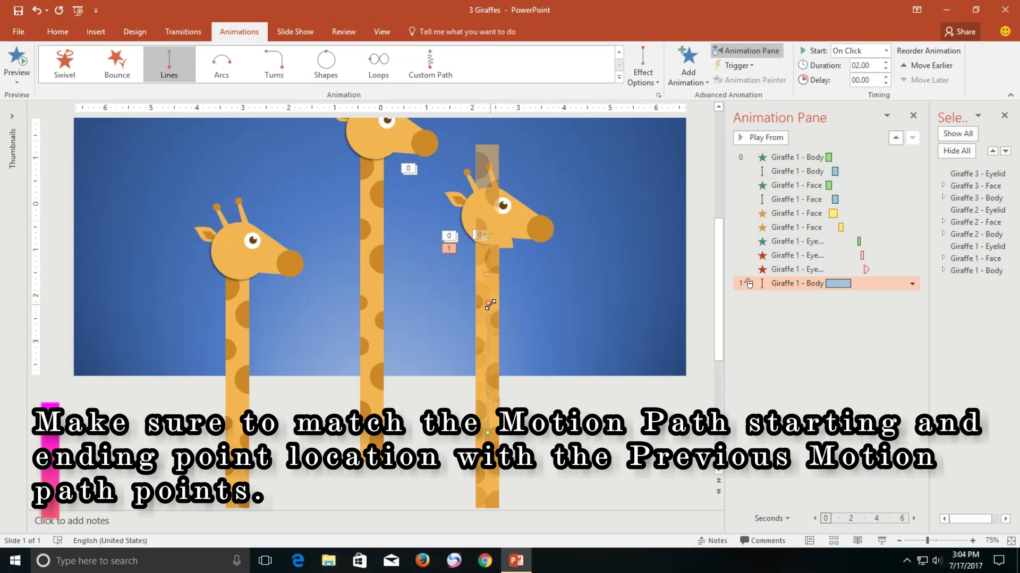
drag(489, 304, 487, 391)
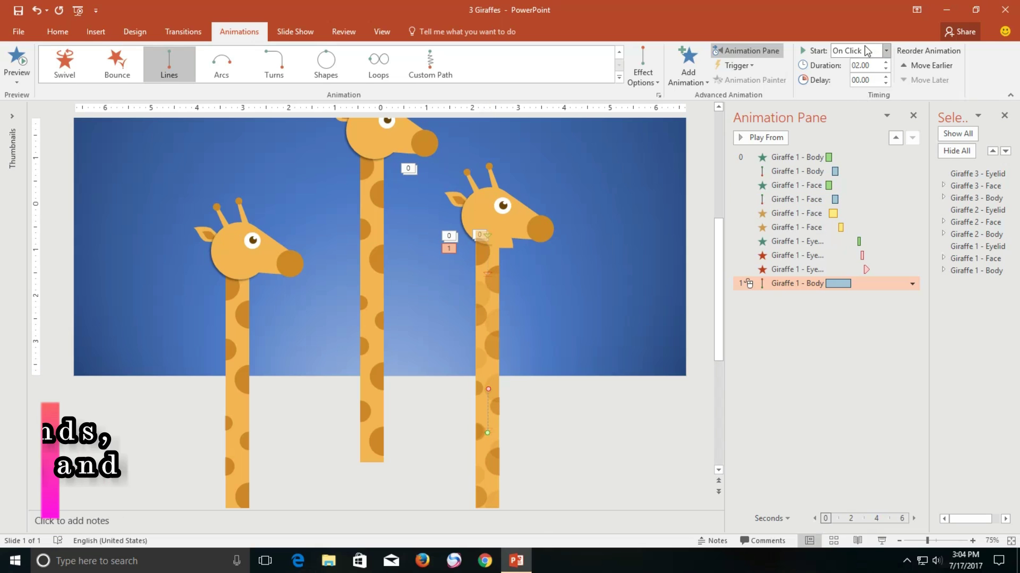
Step: Set the body's motion path to go Up, With Previous, 0.25 seconds after a 3.5-second delay
click(867, 51)
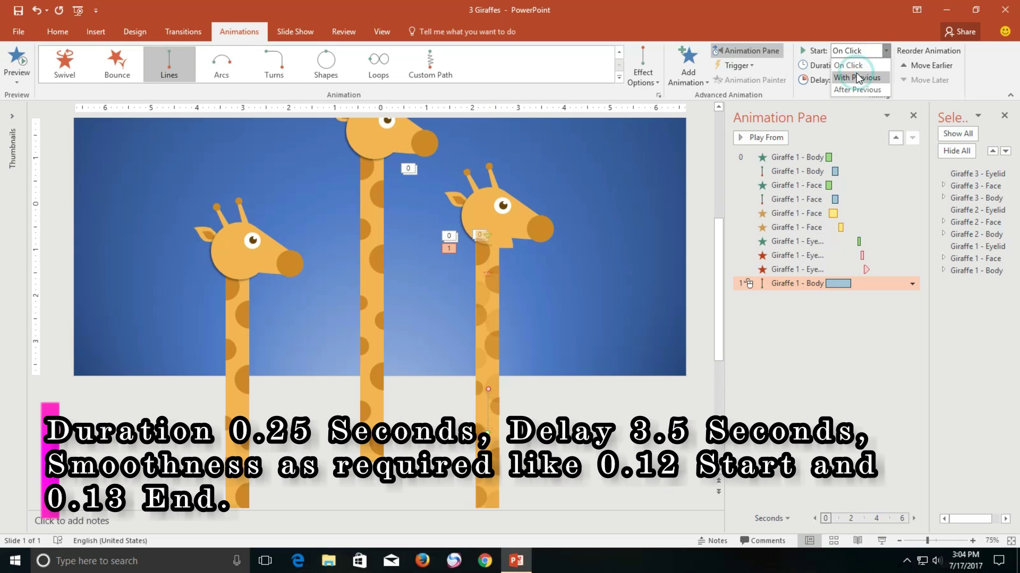
click(857, 77)
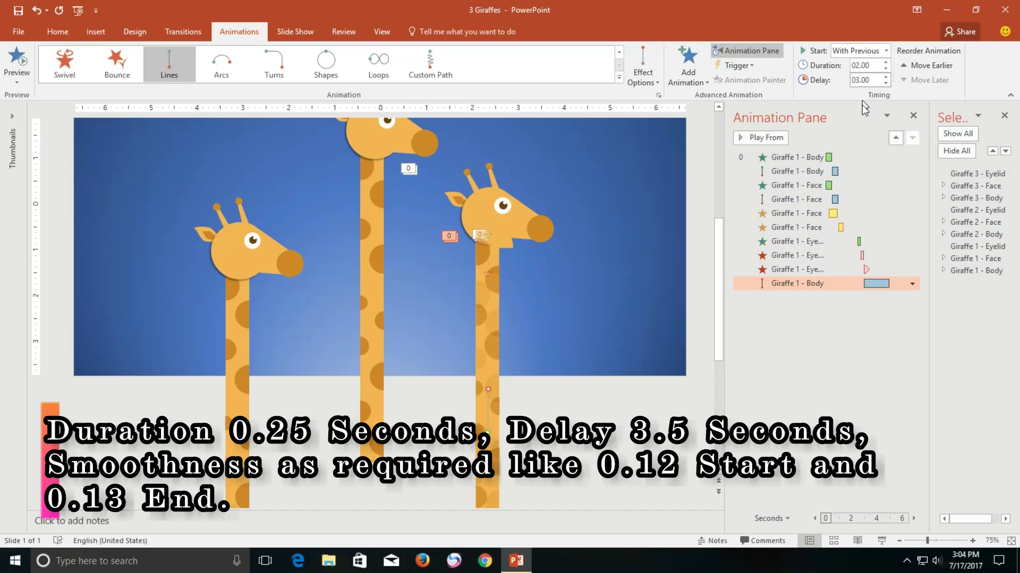
click(653, 82)
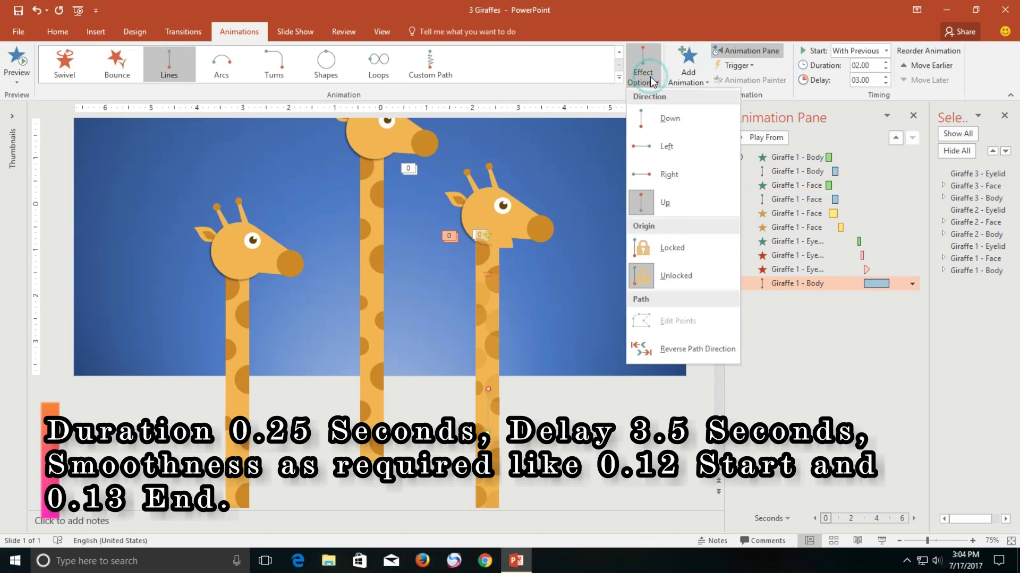
click(678, 212)
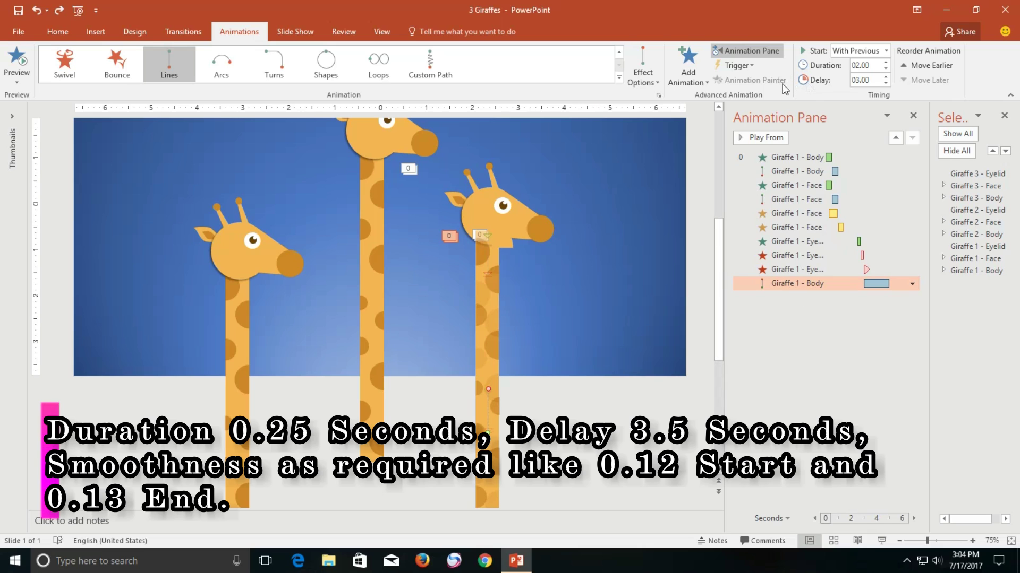
double_click(875, 64)
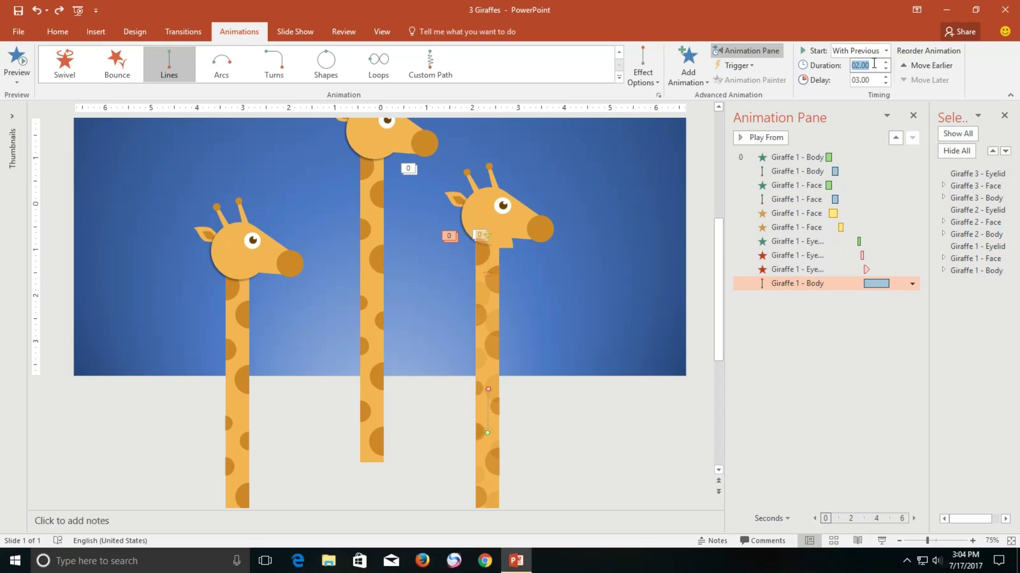
key(Return)
double_click(866, 81)
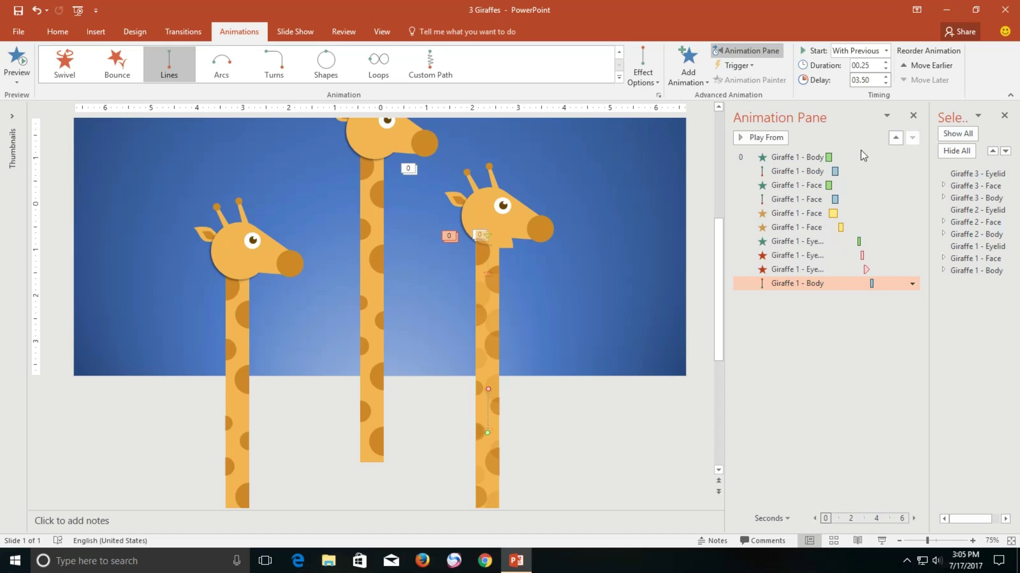
Step: Confirm the body motion's effect settings with 0.12 s smooth start and 0.13 s smooth end
right_click(801, 283)
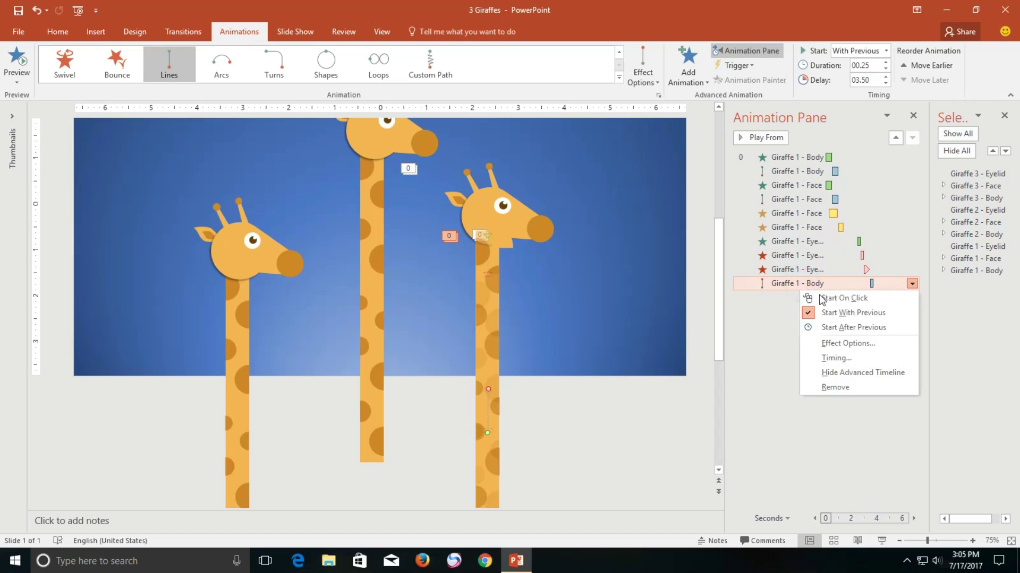
click(847, 345)
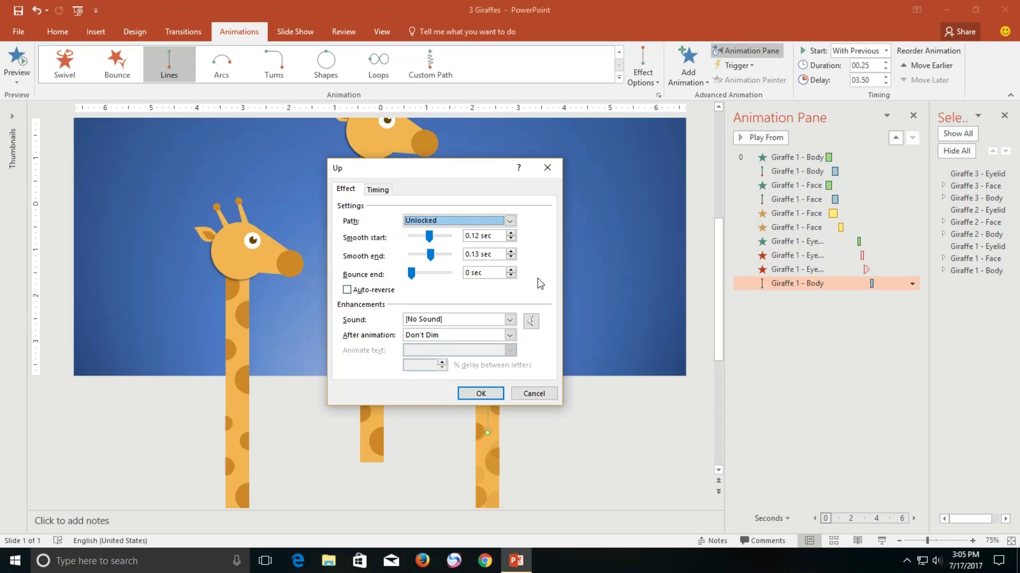
click(379, 189)
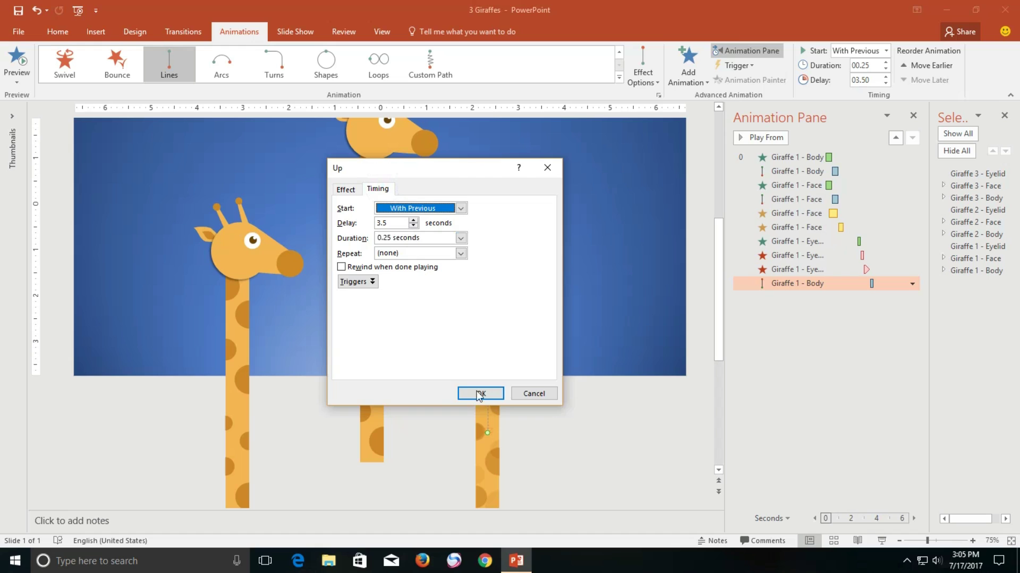
click(479, 393)
click(757, 356)
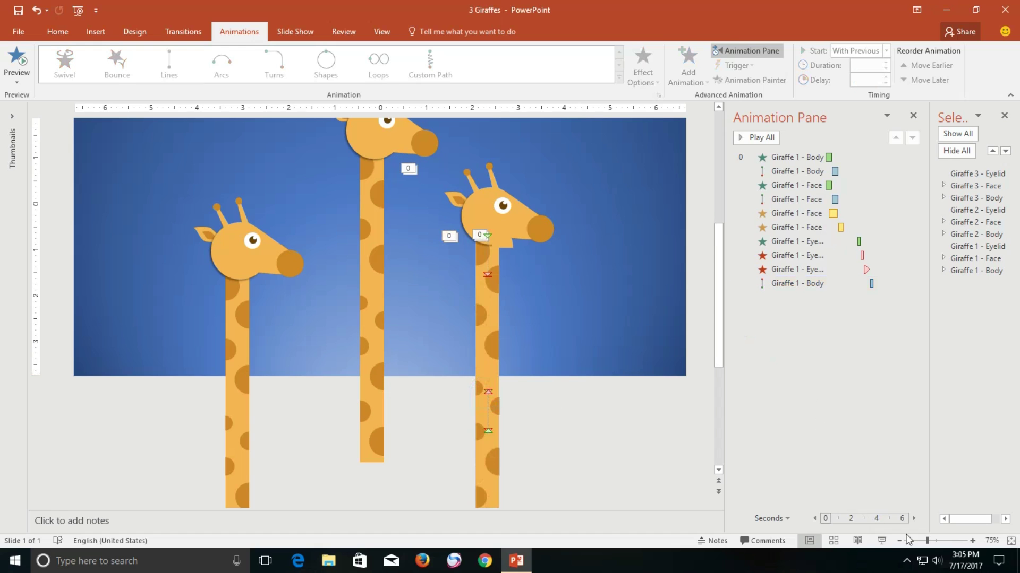
click(881, 541)
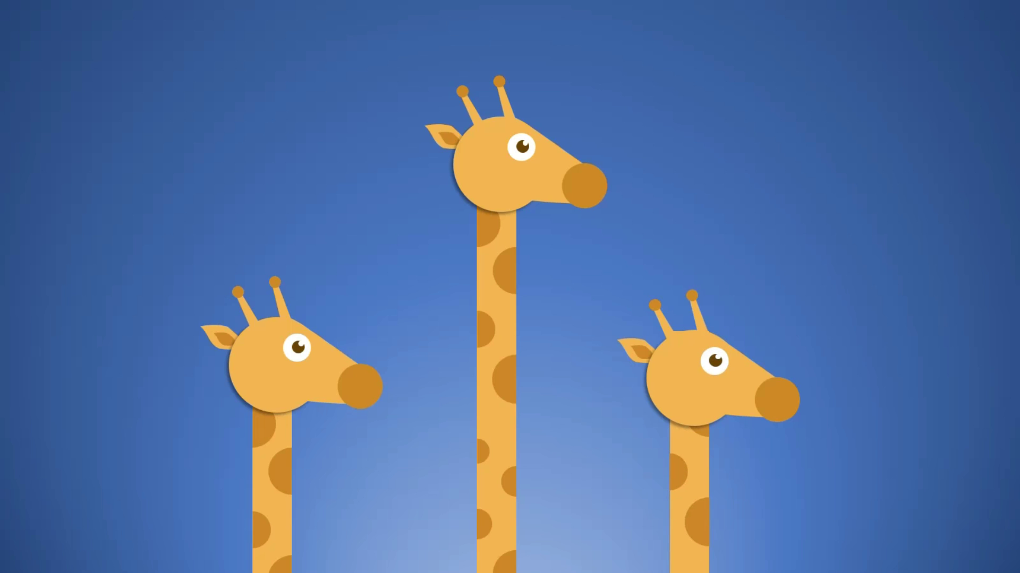
key(Escape)
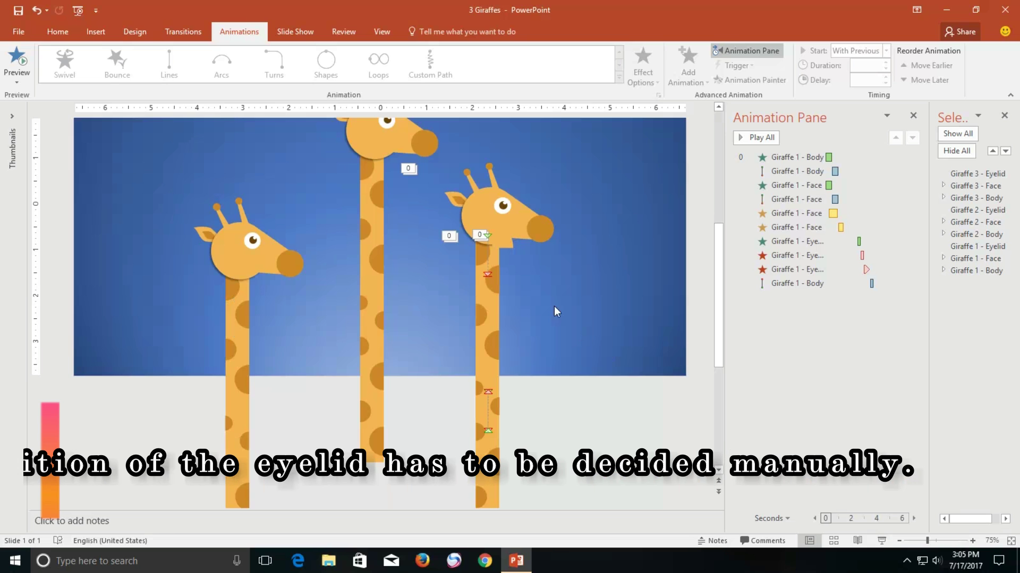
click(501, 240)
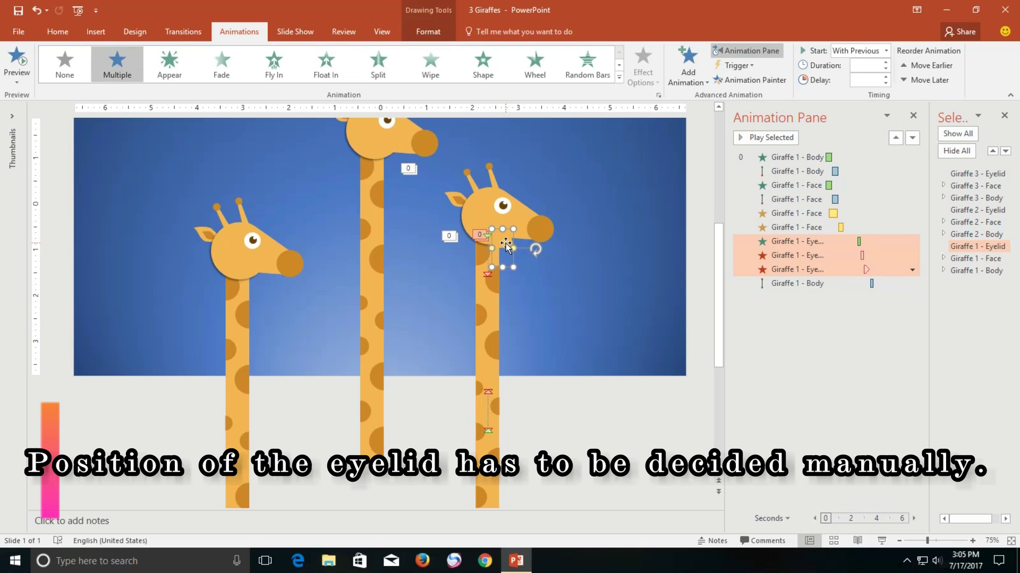
click(882, 541)
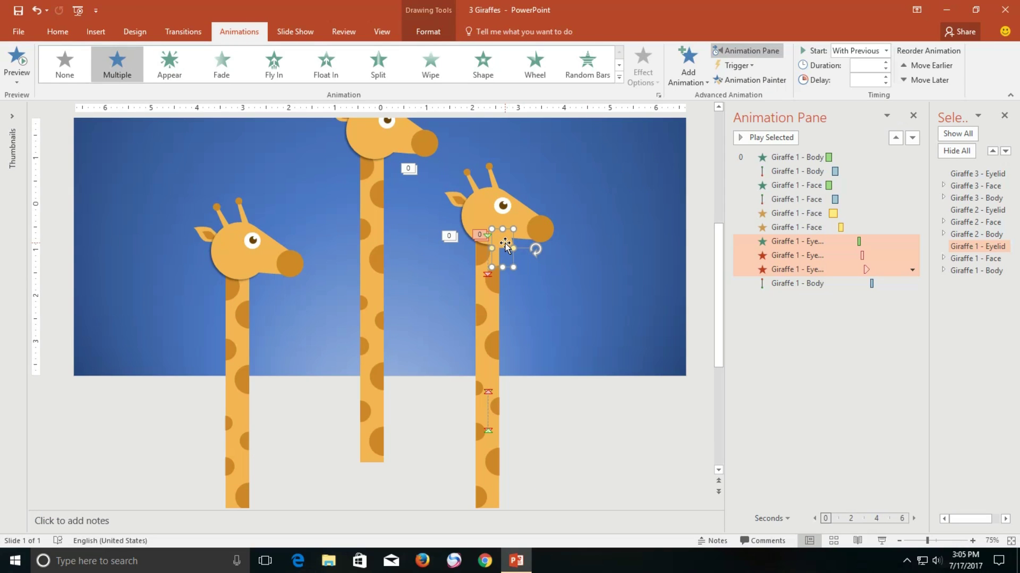
click(504, 243)
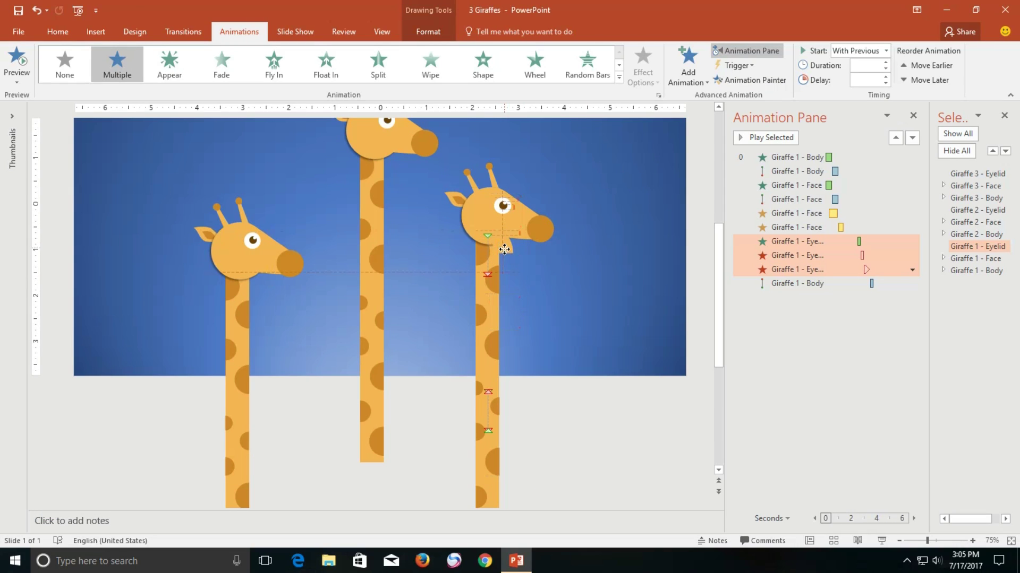
click(504, 251)
click(880, 541)
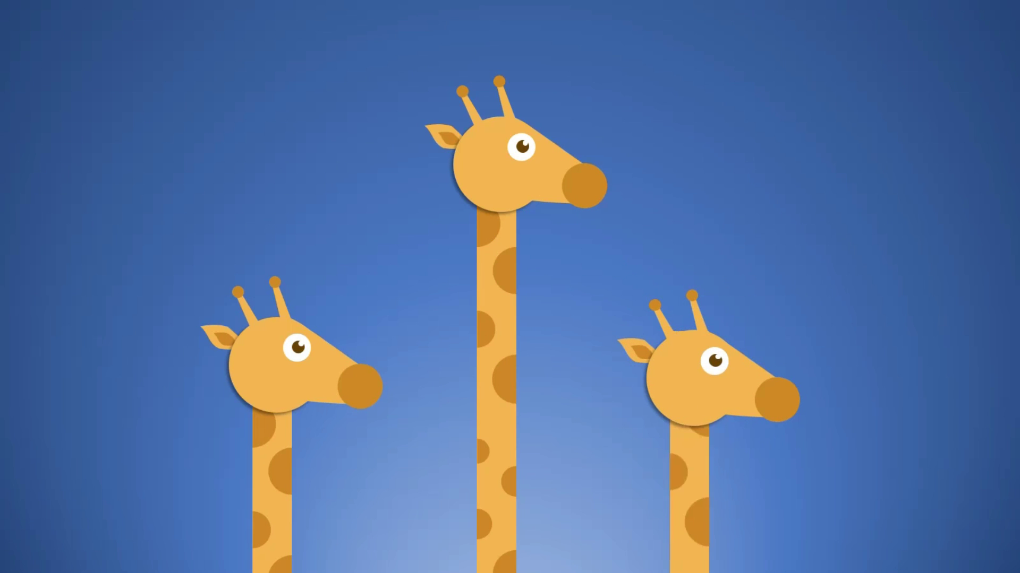
key(Escape)
click(880, 540)
key(Escape)
click(527, 223)
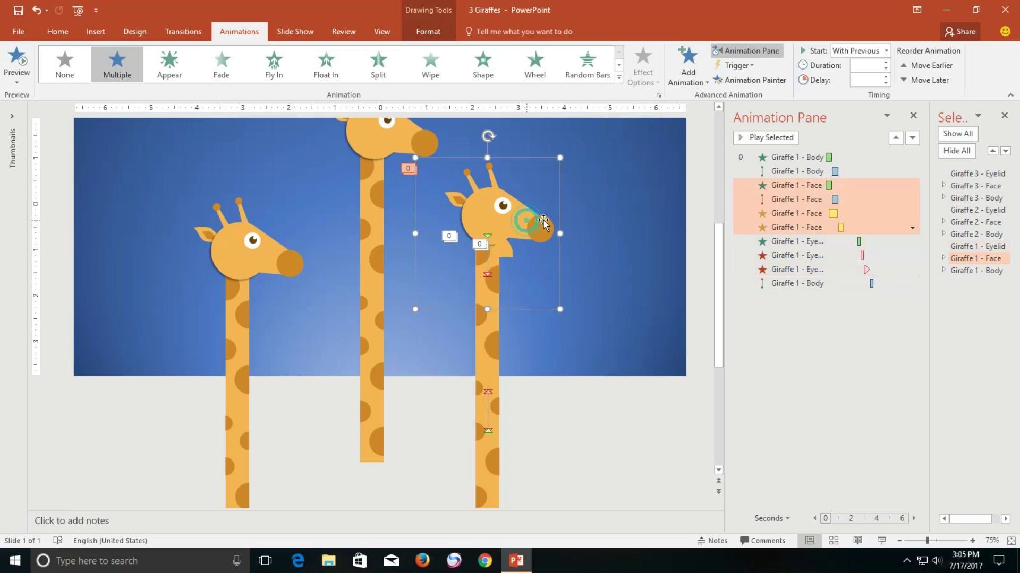
Step: Add an Up motion path to Giraffe 1's face
click(688, 62)
click(759, 501)
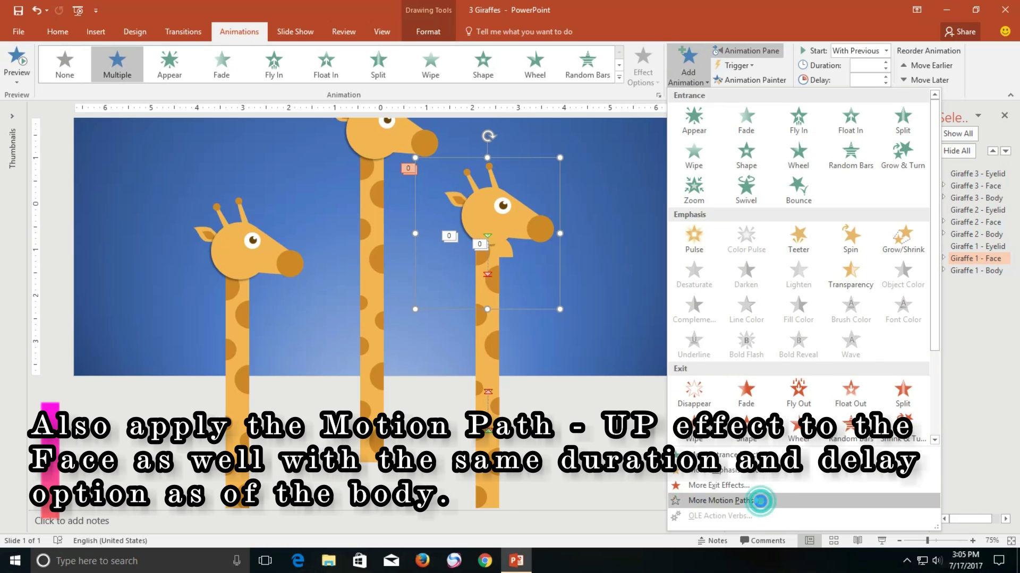
scroll(486, 255, down, 2)
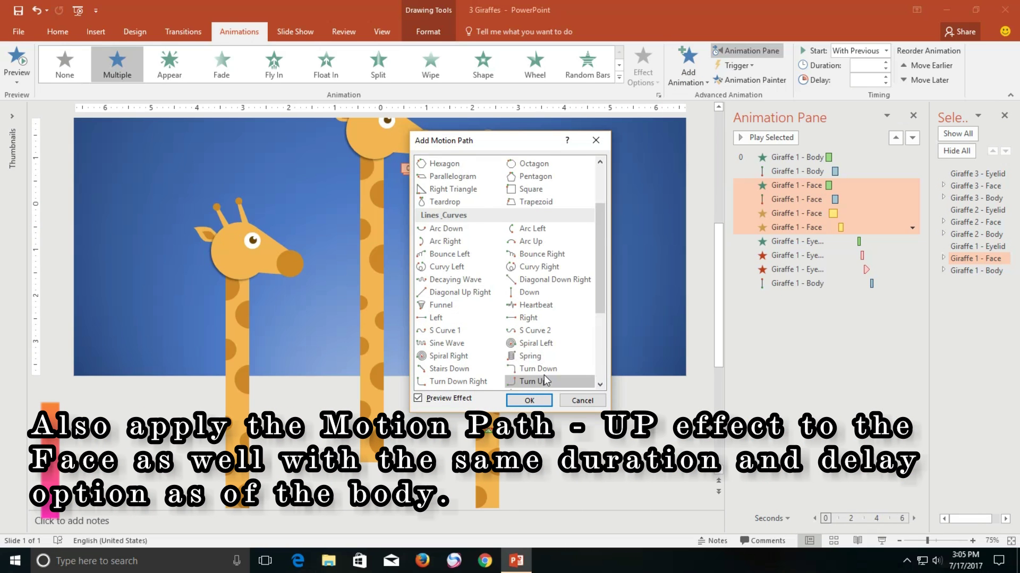
scroll(544, 375, down, 2)
click(534, 318)
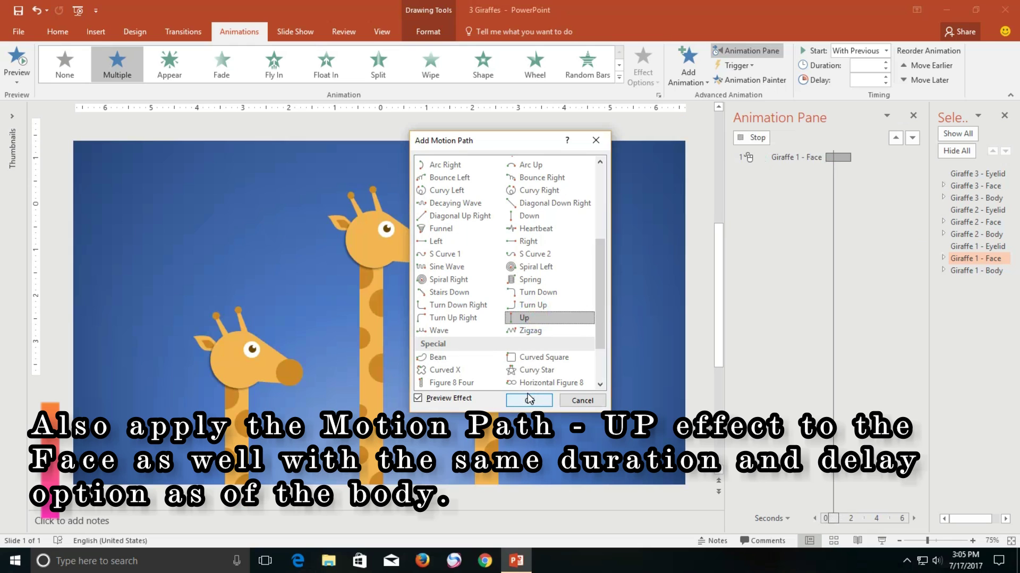
click(529, 399)
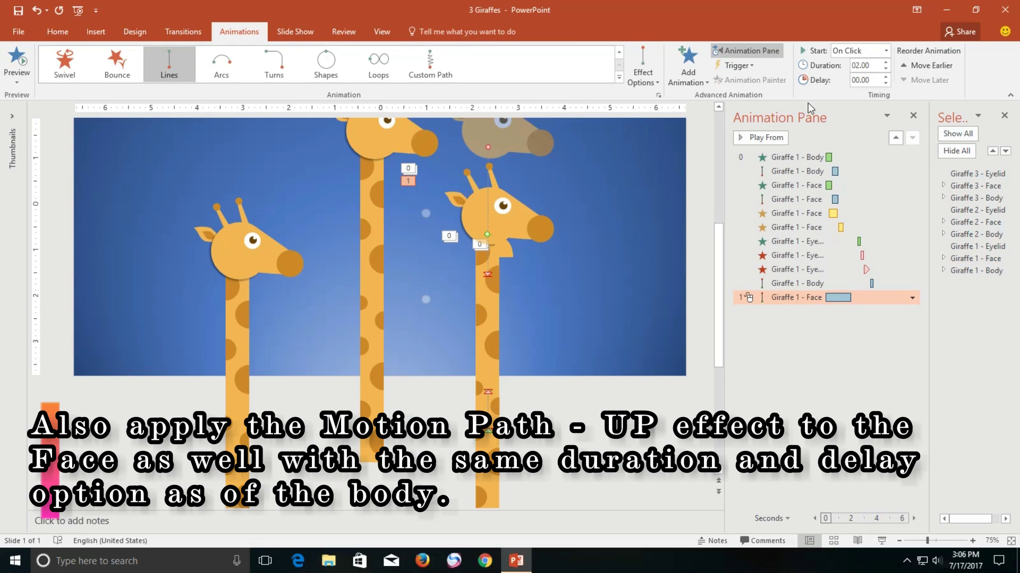
Step: Start the face motion With Previous, lasting 0.25 seconds after a 3.5-second delay
click(860, 51)
click(855, 69)
click(860, 80)
text(3.5)
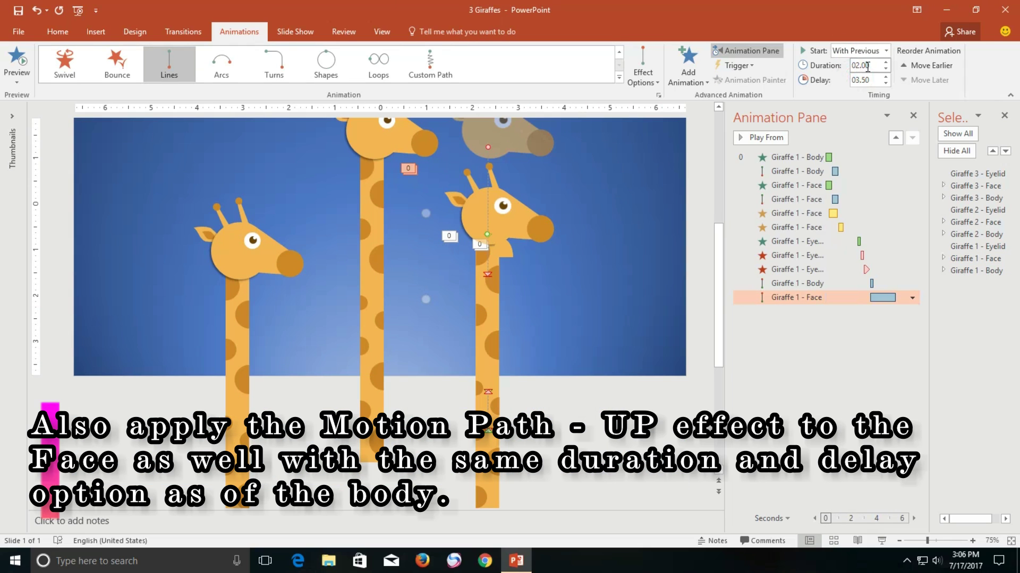
double_click(867, 66)
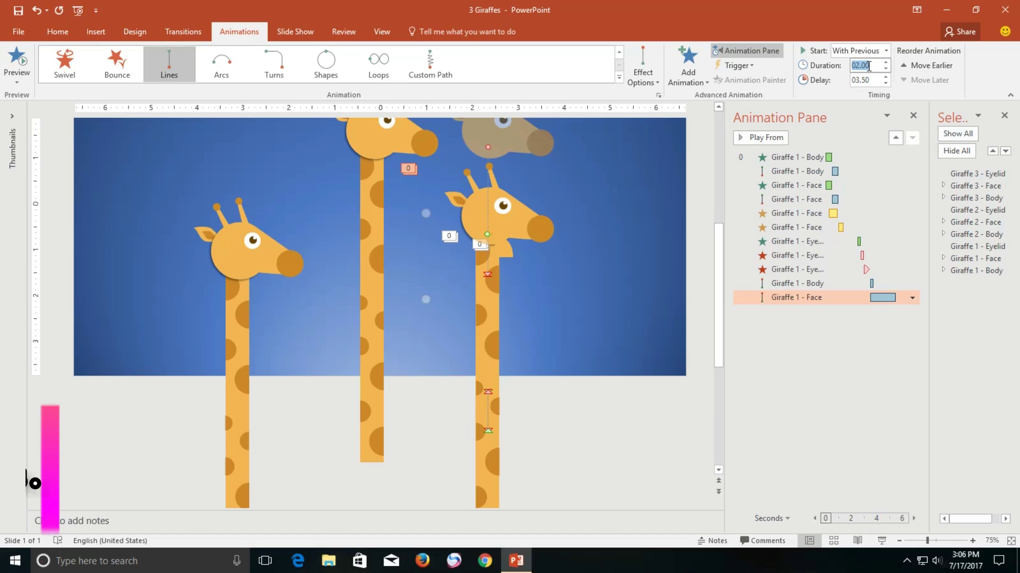
text(3.5)
key(Return)
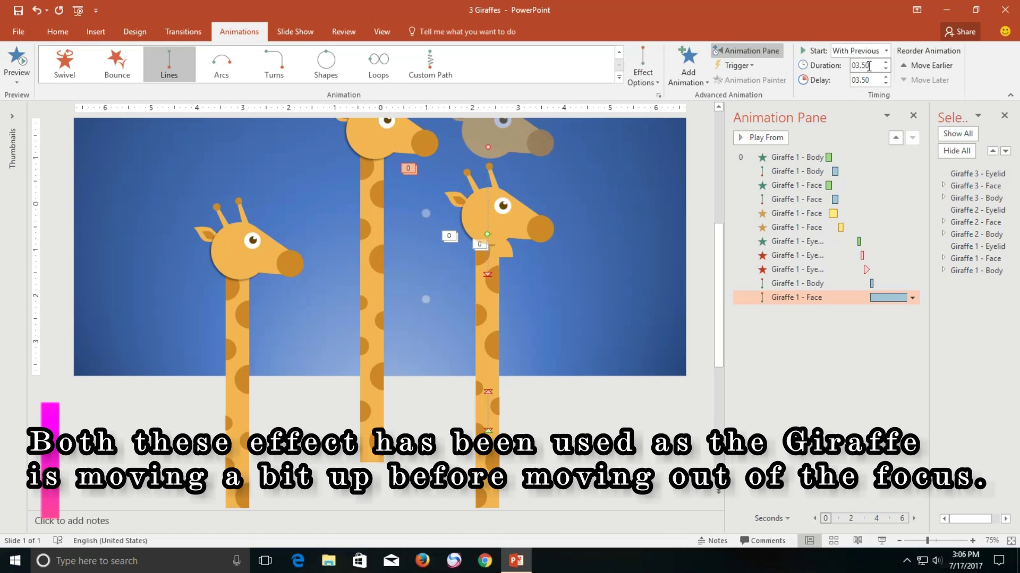
double_click(868, 79)
text(.25)
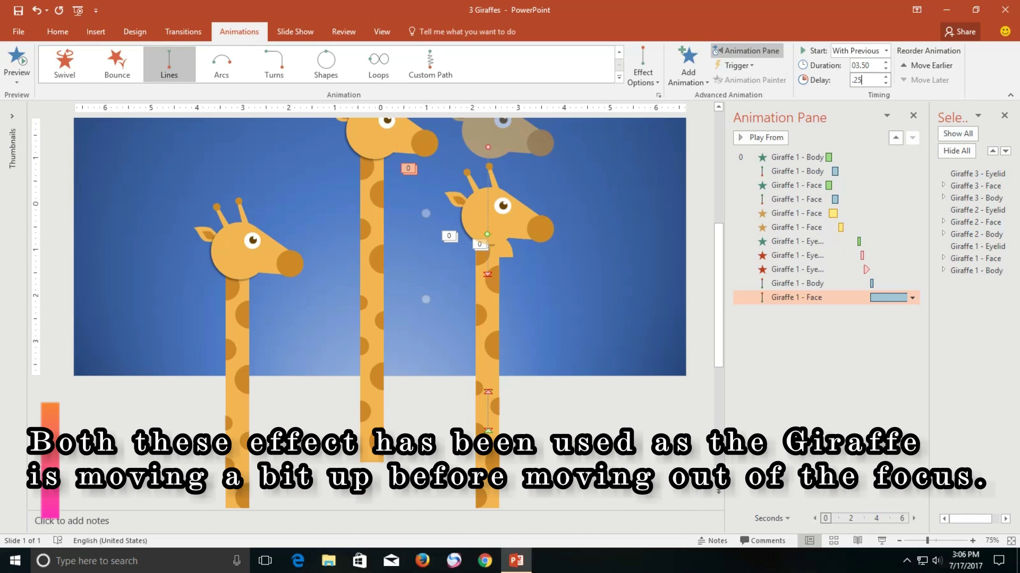
key(Return)
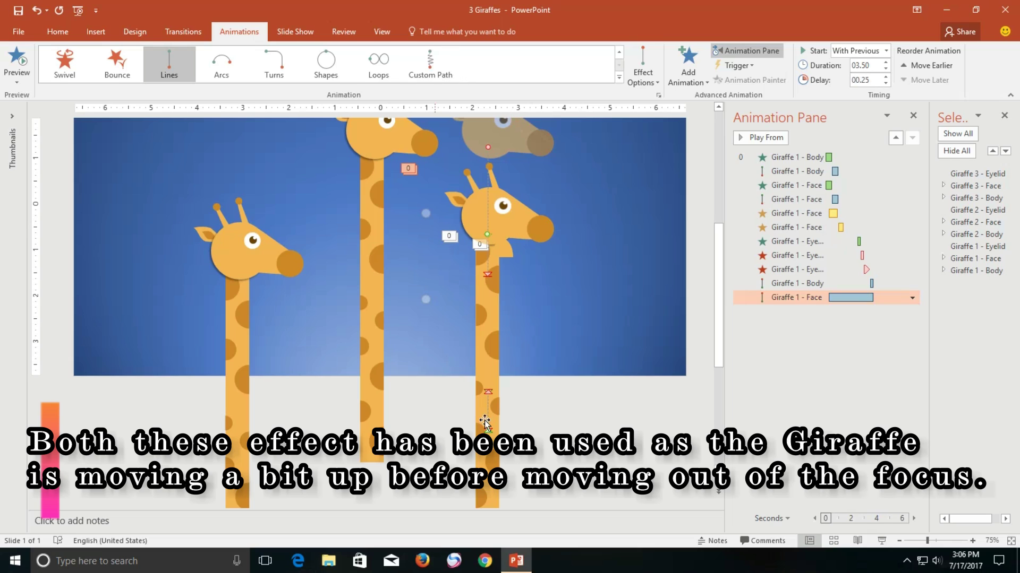
click(875, 68)
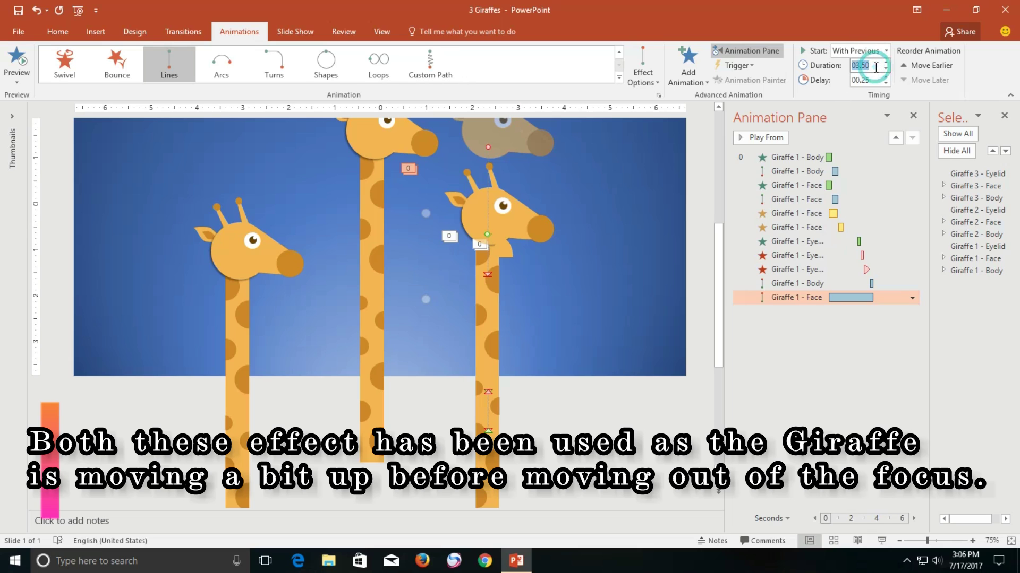
text(0.25)
key(Return)
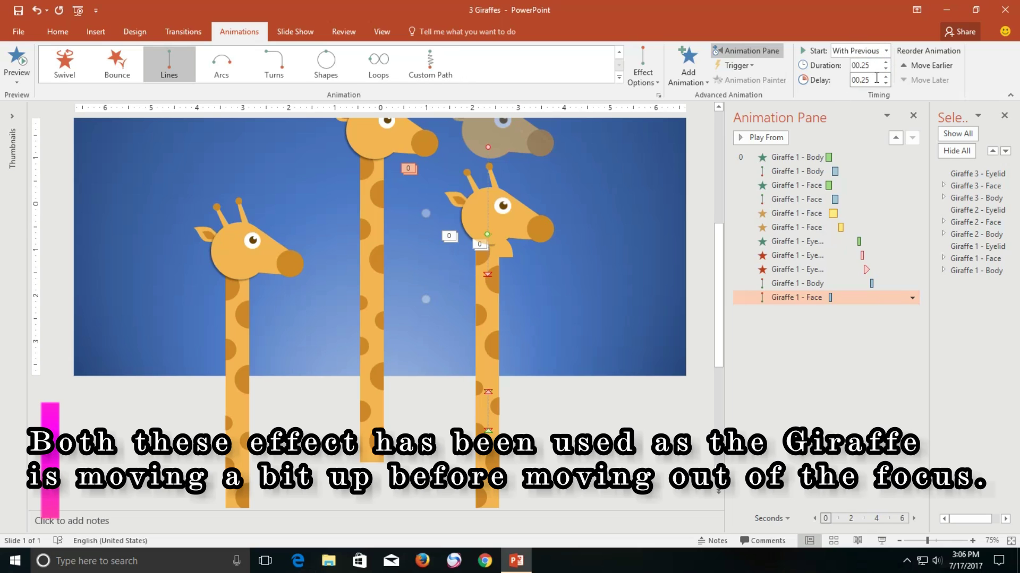
click(877, 79)
text(3.50)
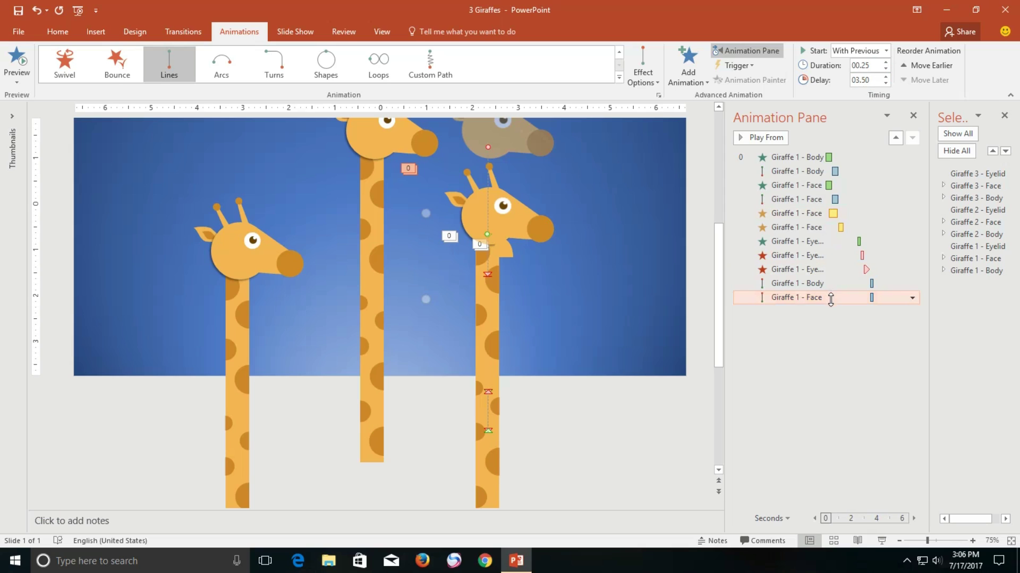
Step: Confirm the face motion's 0.12 s smooth start and 0.13 s smooth end, then play the slide show
click(912, 297)
click(866, 360)
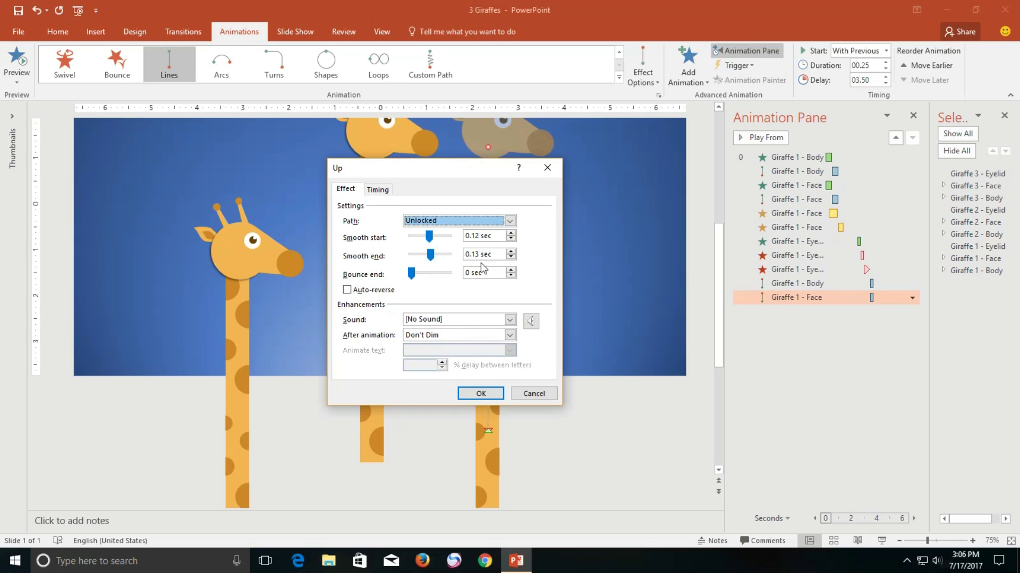
click(377, 190)
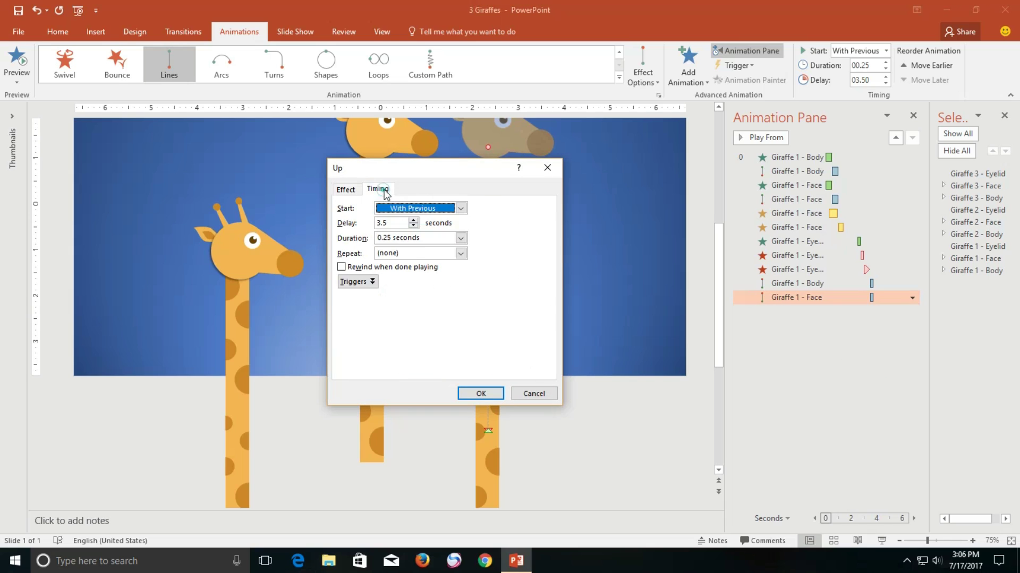
click(480, 394)
click(783, 368)
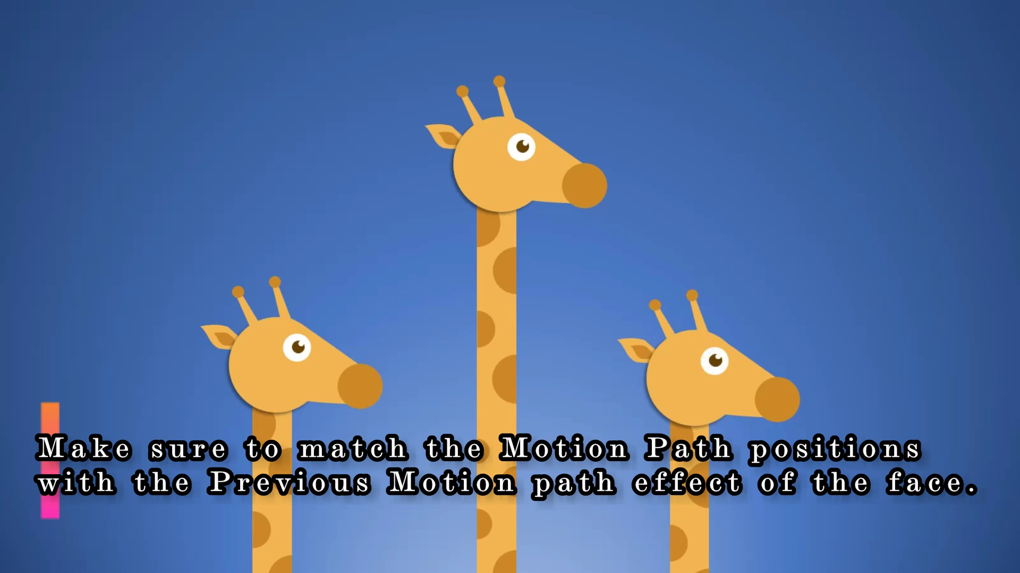
Step: Drag the face's latest path end lower to match the earlier face path, then preview full screen
key(Escape)
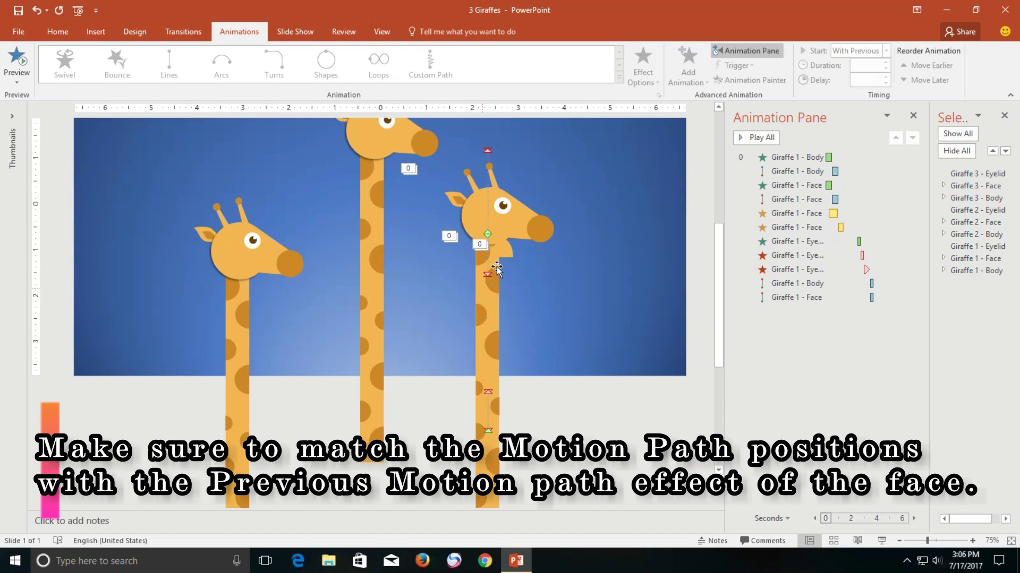
click(814, 297)
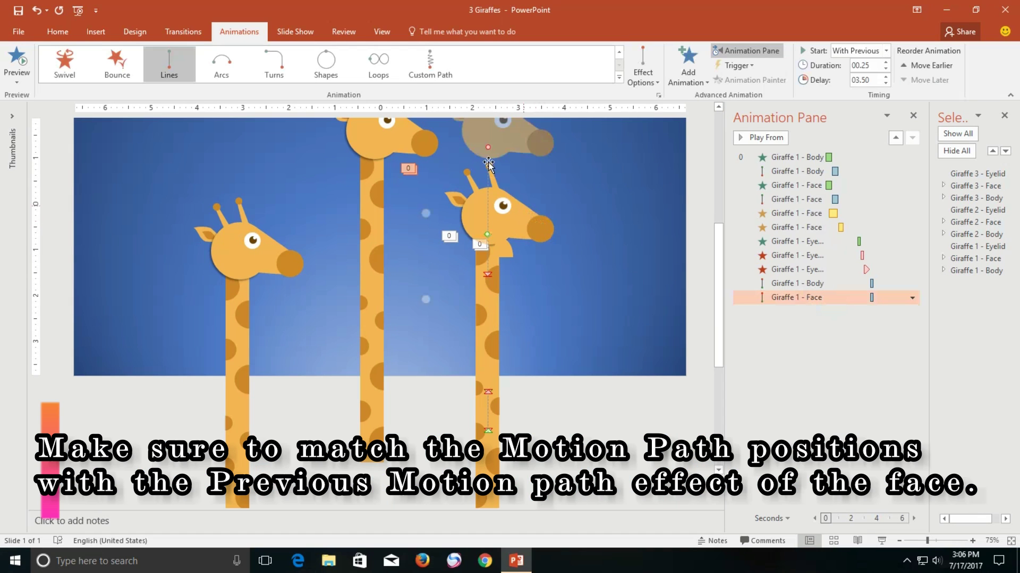
click(489, 275)
drag(489, 275, 487, 276)
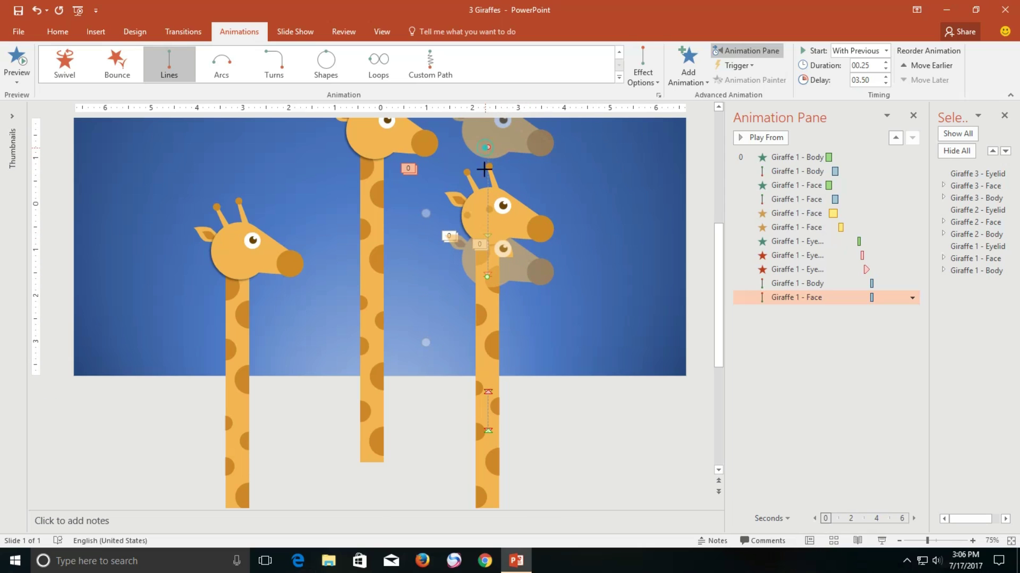
drag(484, 169, 487, 234)
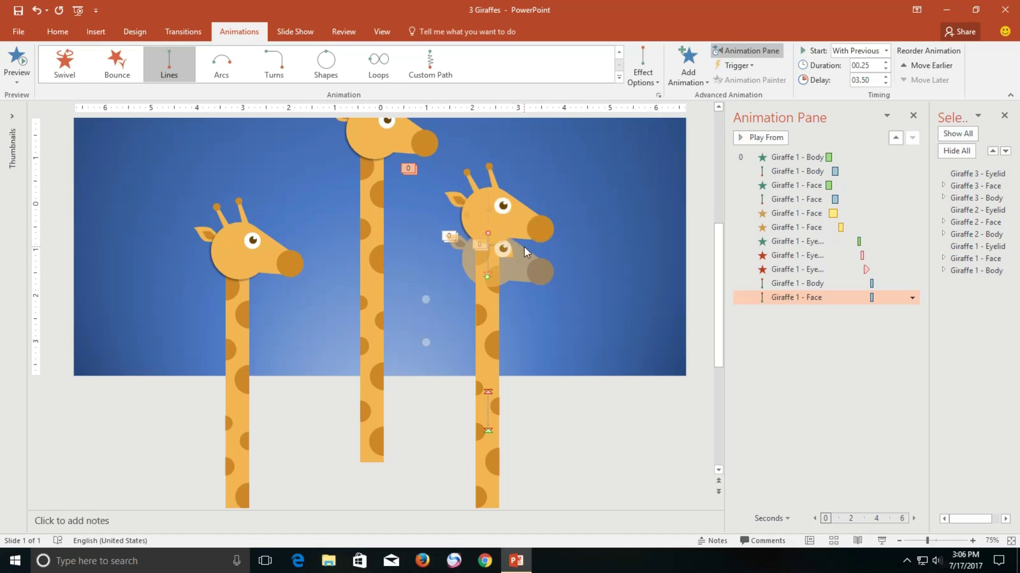
click(882, 542)
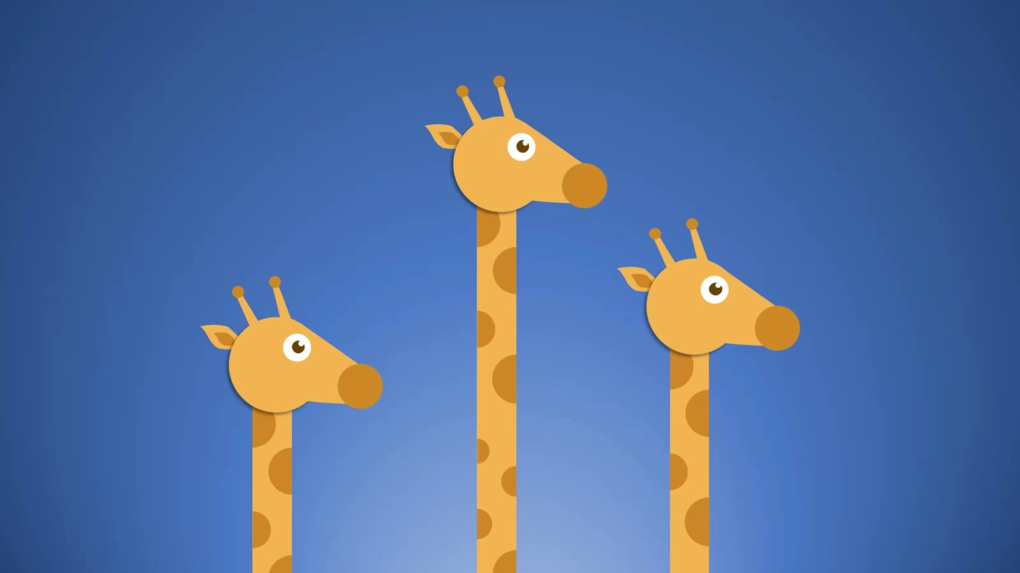
key(Escape)
Step: Add a Spin to Giraffe 1's face turning a custom 55° counterclockwise
click(513, 214)
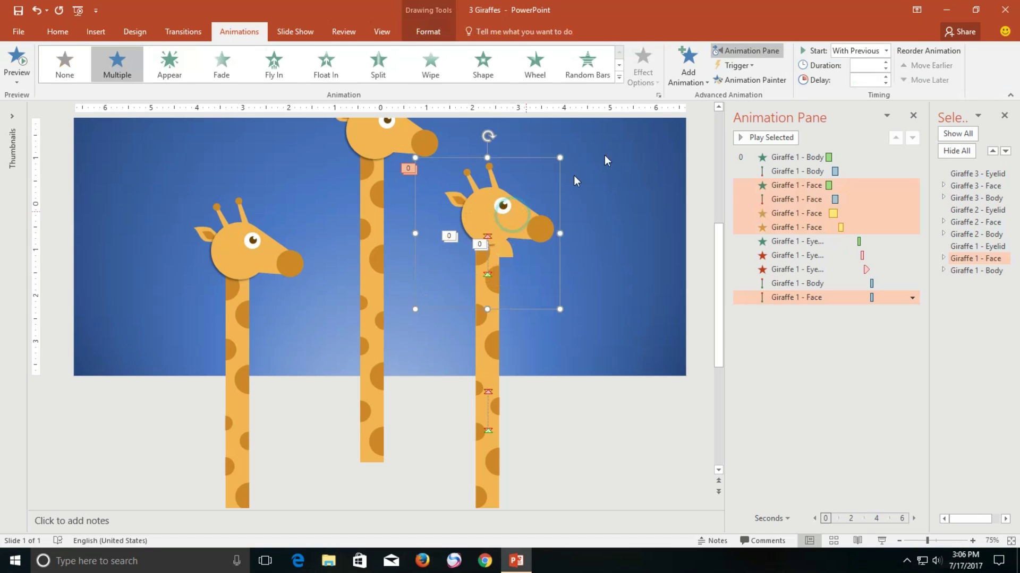
click(687, 67)
click(850, 237)
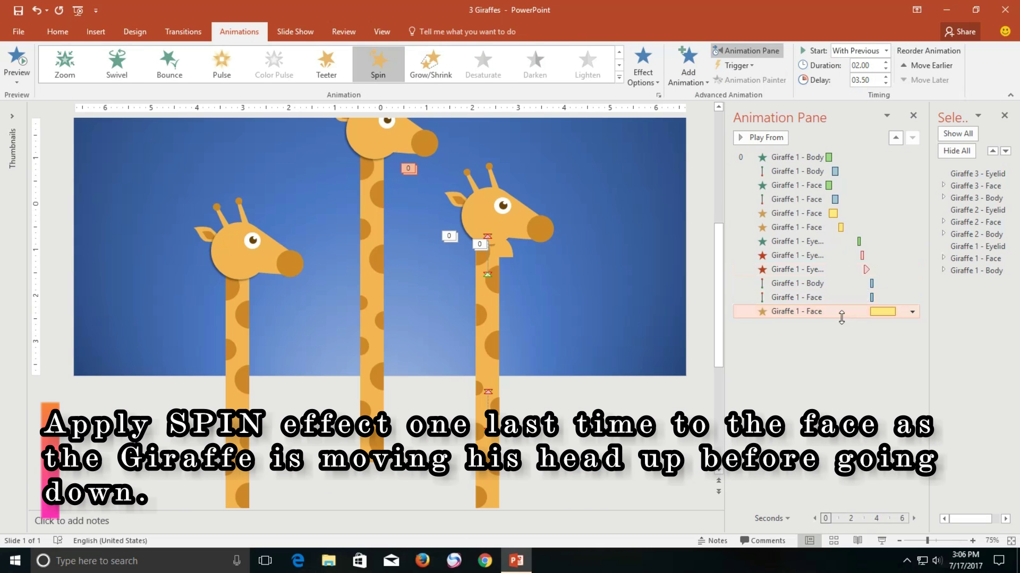
click(912, 312)
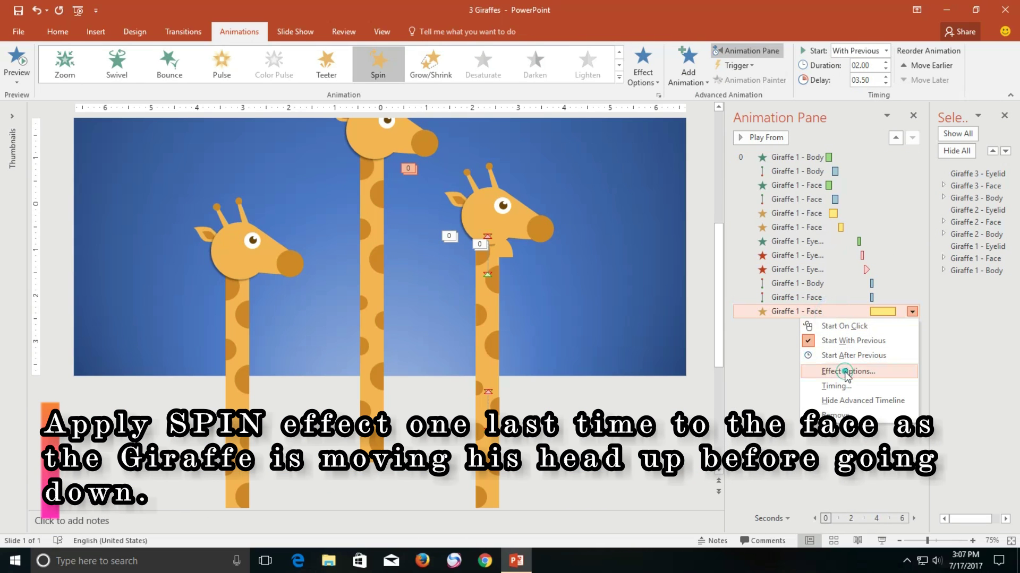
click(847, 372)
click(473, 221)
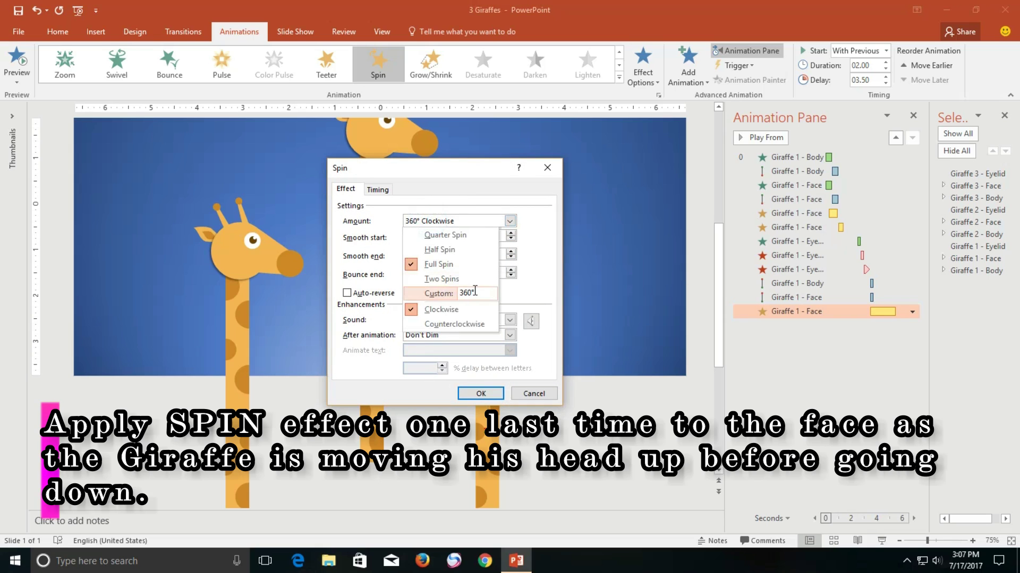
double_click(472, 293)
text(55)
key(Return)
click(466, 222)
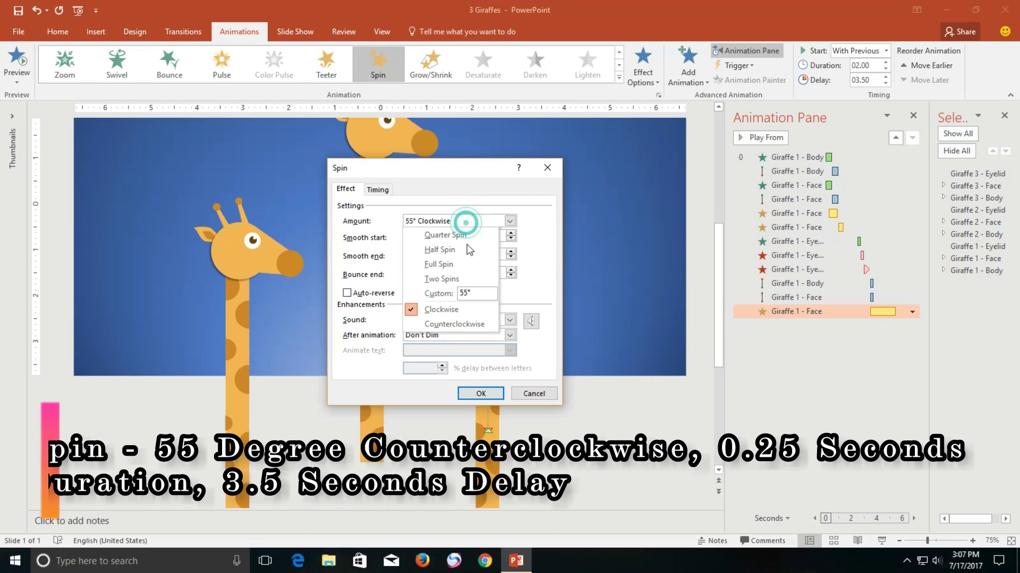
click(464, 324)
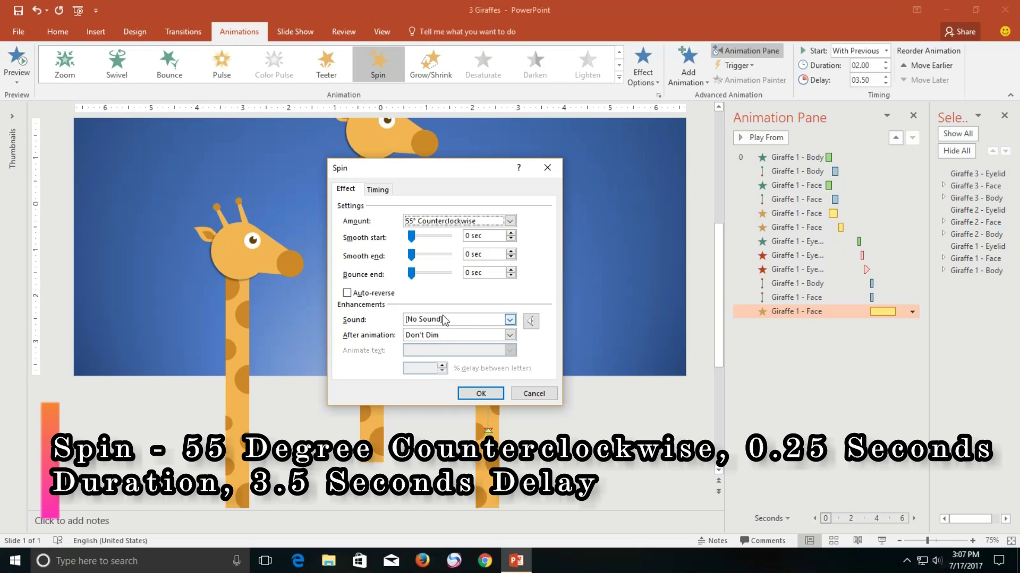
Step: Time the spin at 0.25 seconds after a 3.5-second delay and preview it full screen
click(385, 190)
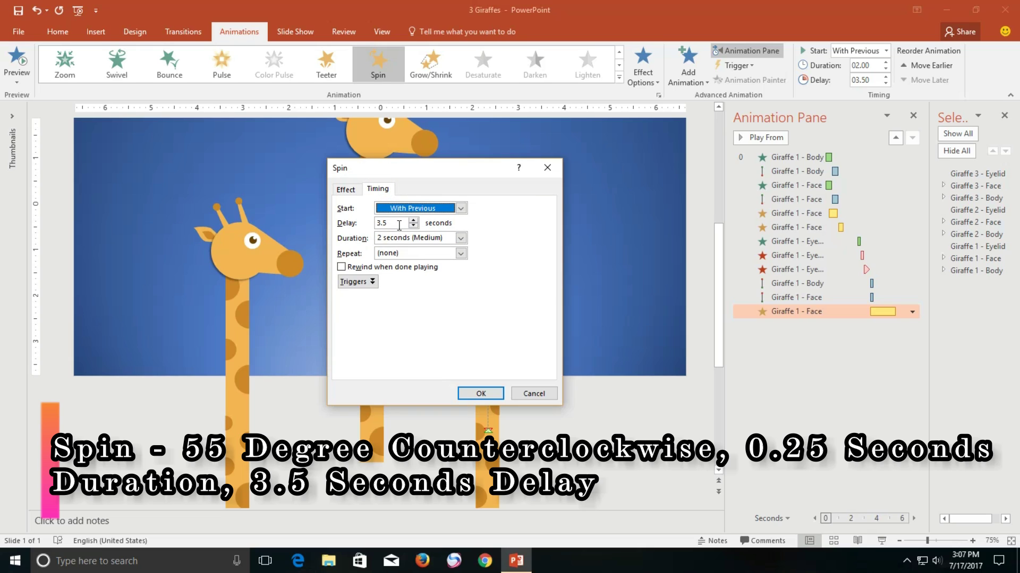
click(400, 224)
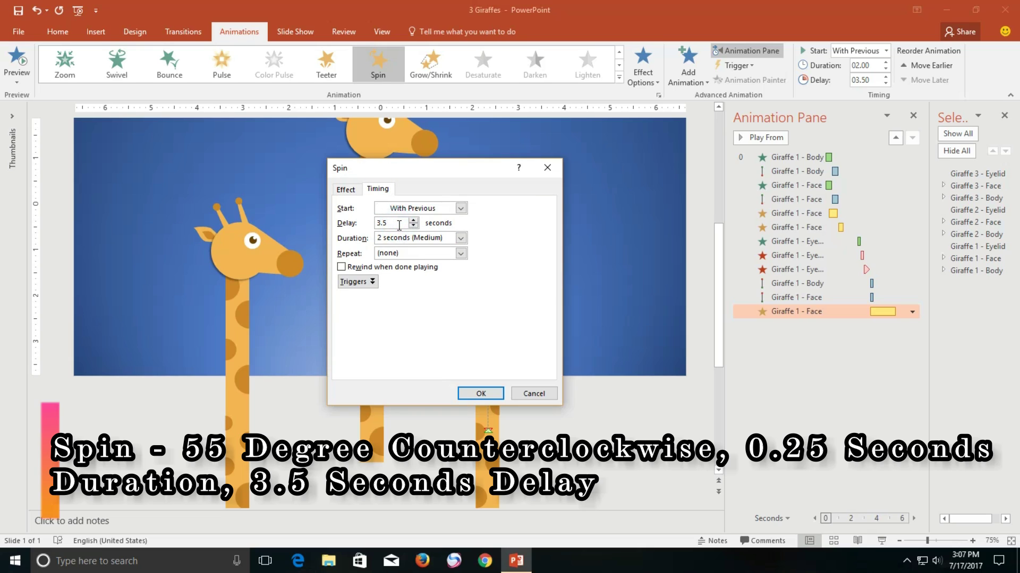
key(Tab)
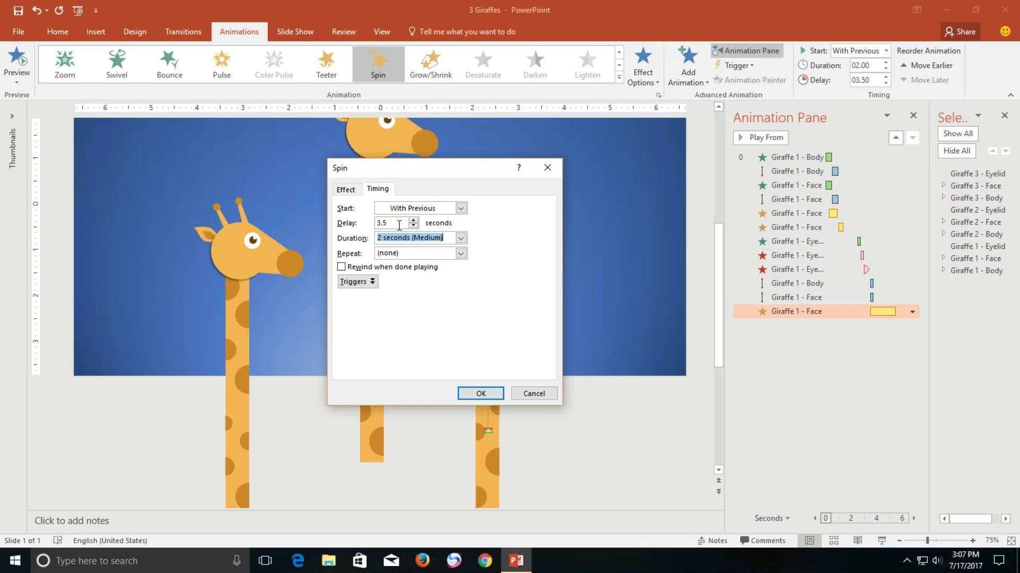
text(0.25)
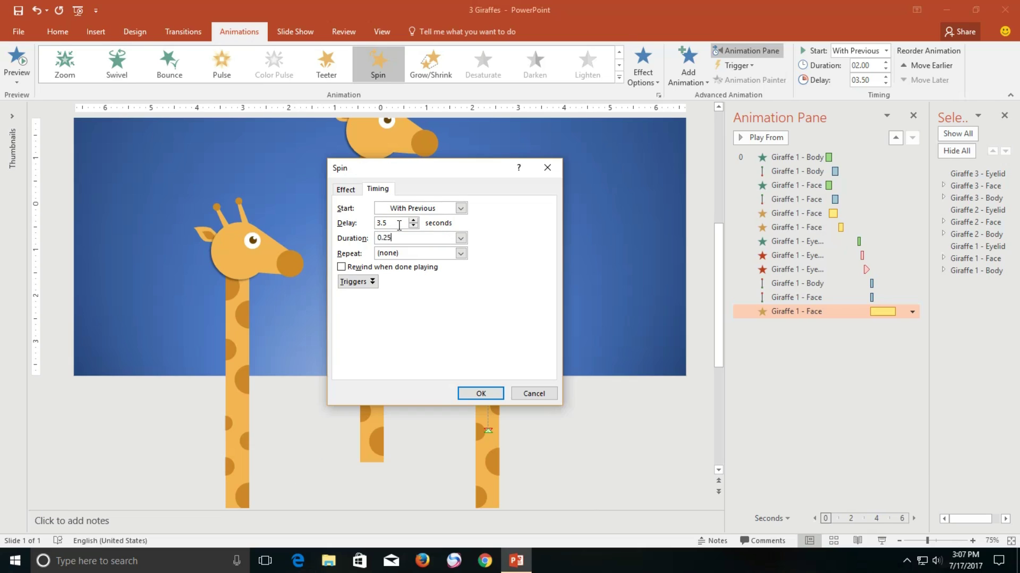
click(481, 397)
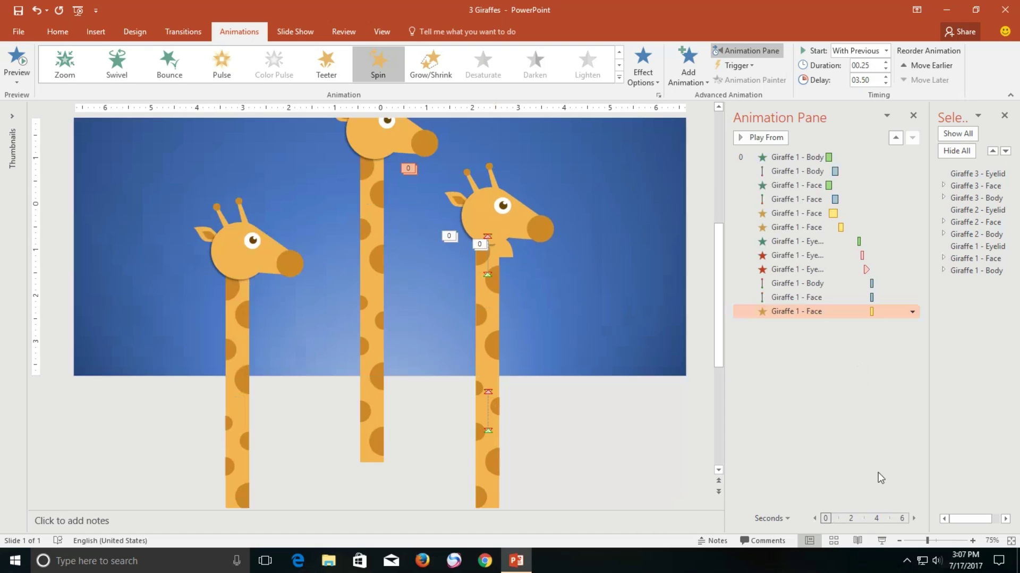
click(881, 541)
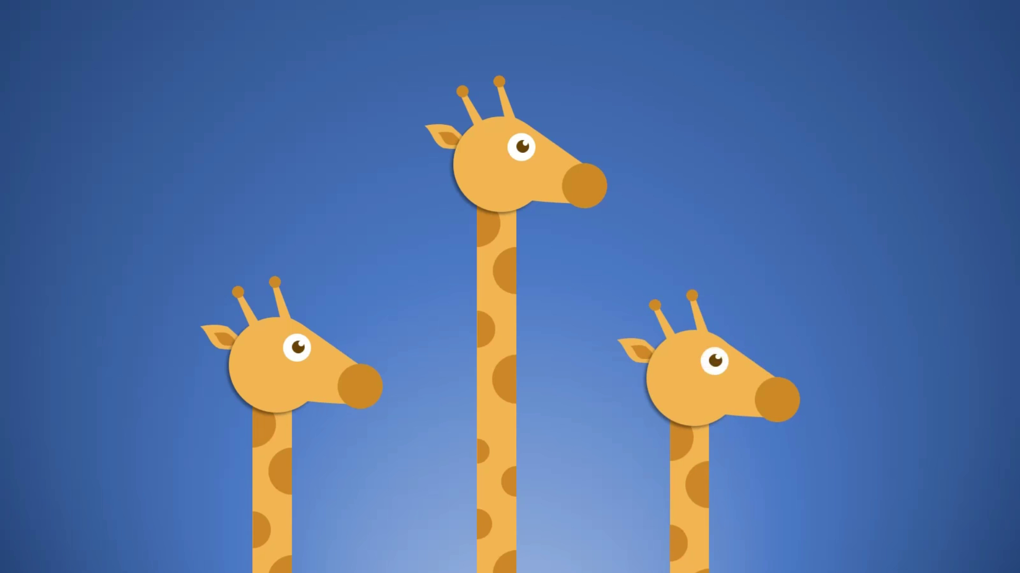
key(Escape)
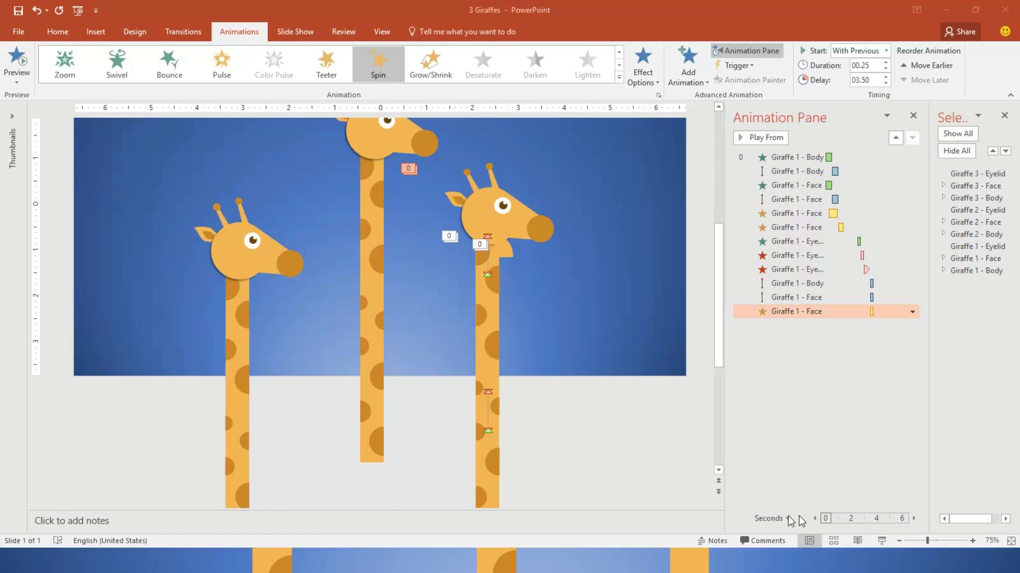
Step: Give Giraffe 1's body a Fly Out exit, With Previous, 0.25 seconds after a 3.75-second delay
click(487, 313)
click(687, 75)
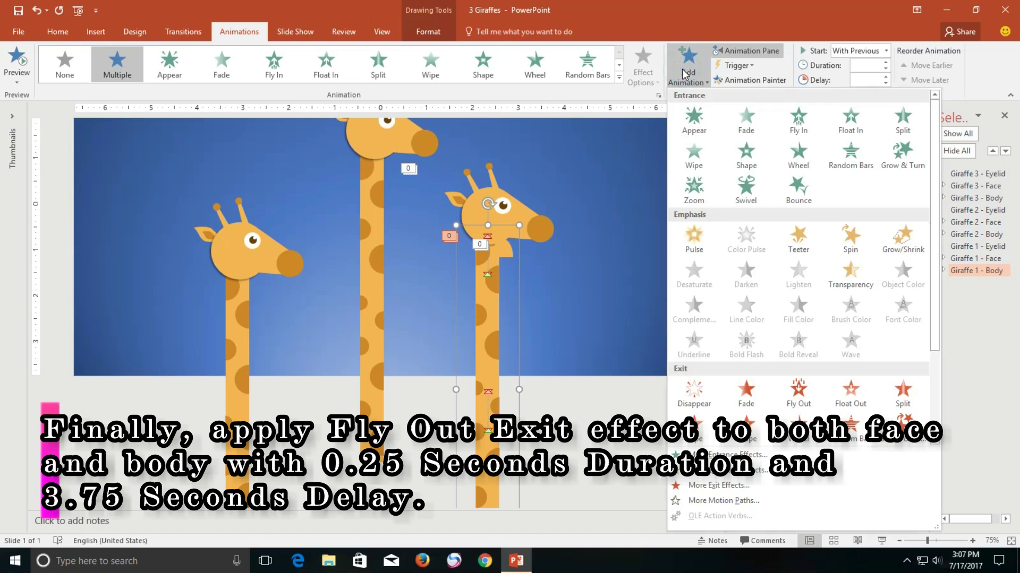
click(798, 394)
click(886, 51)
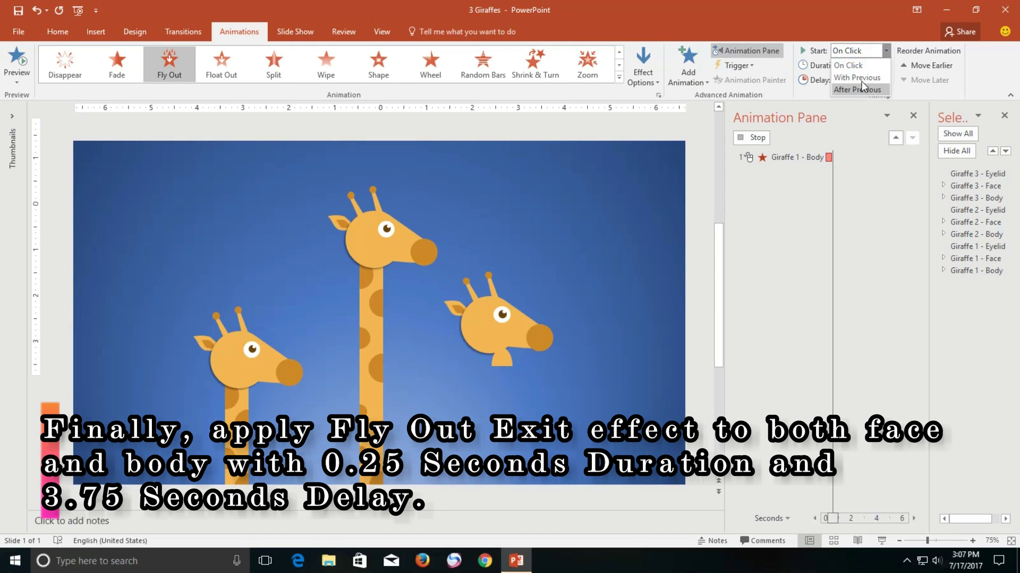
click(855, 73)
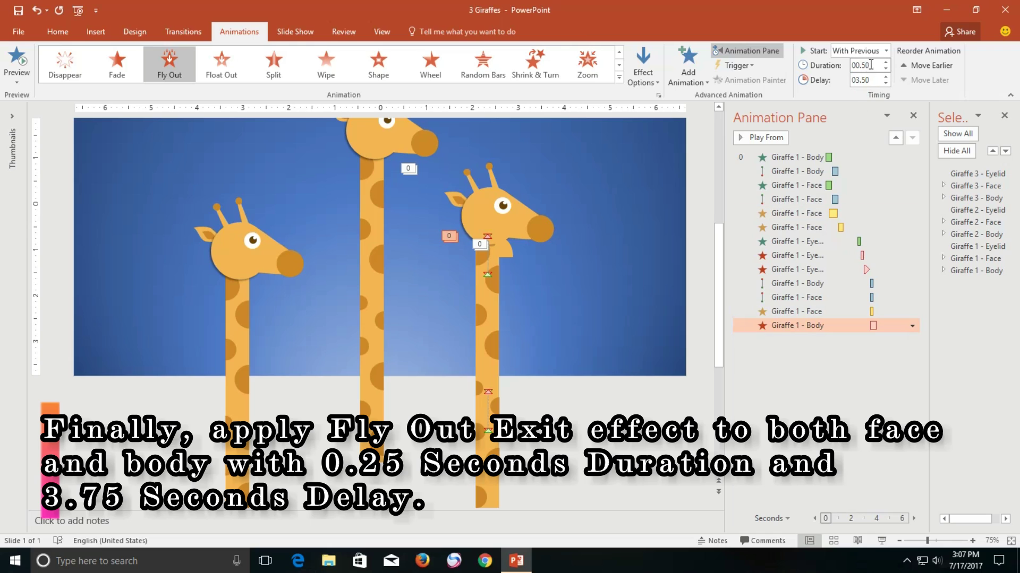
double_click(870, 65)
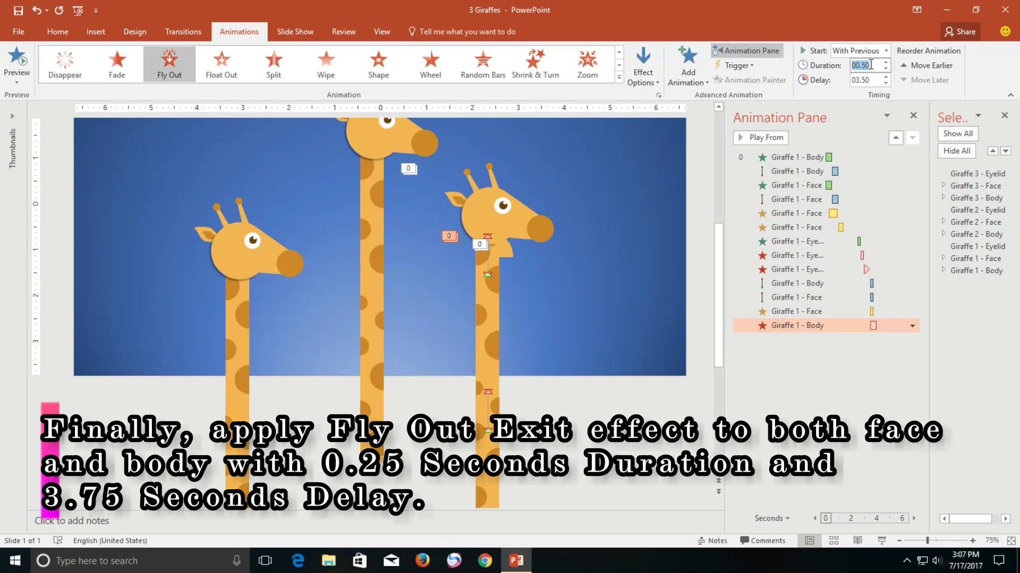
text(0.)
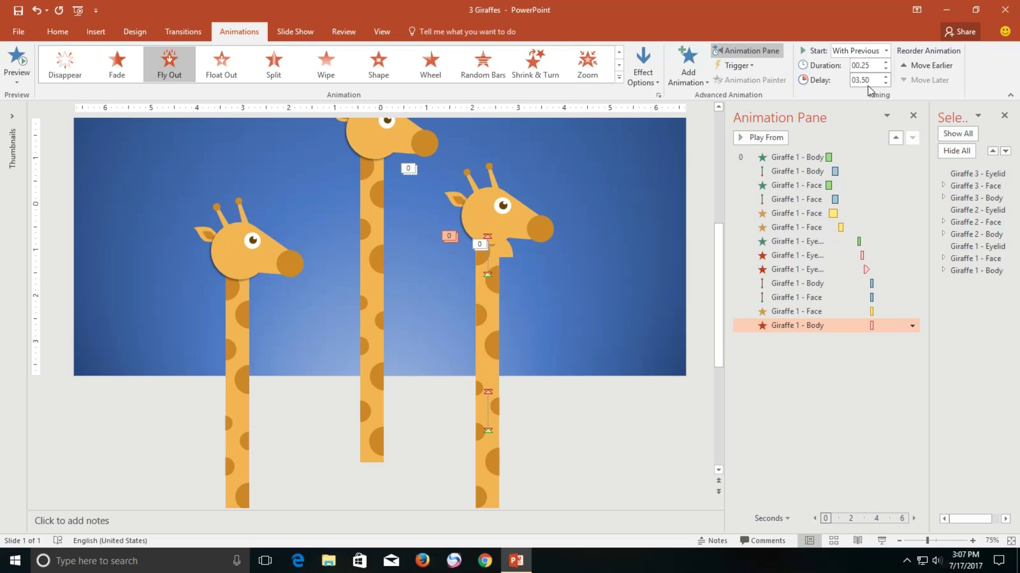
double_click(868, 81)
Step: Give the face the same Fly Out exit with 0.25-second duration, then preview the slide show
click(520, 226)
click(687, 67)
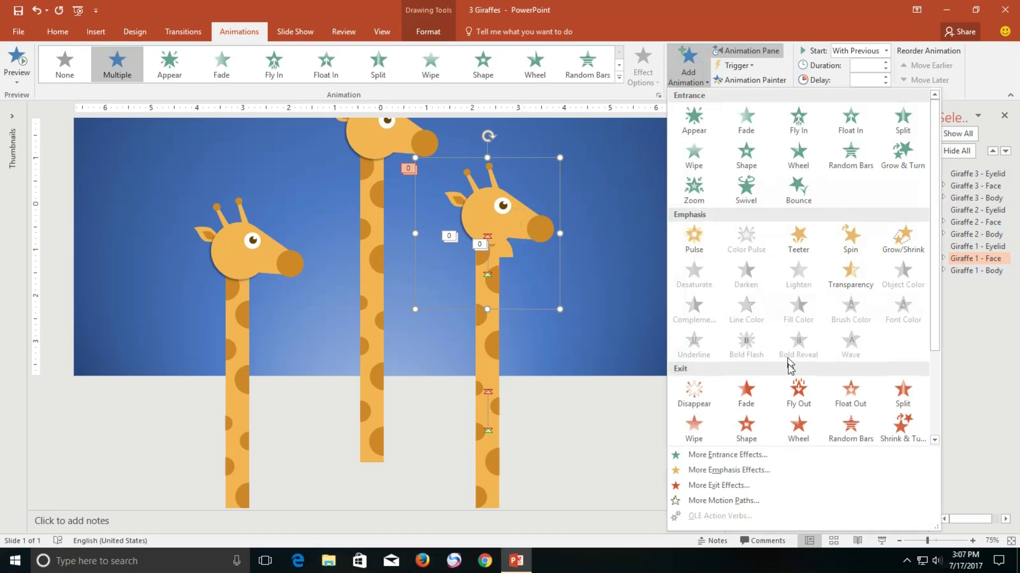
click(798, 396)
click(885, 50)
click(856, 71)
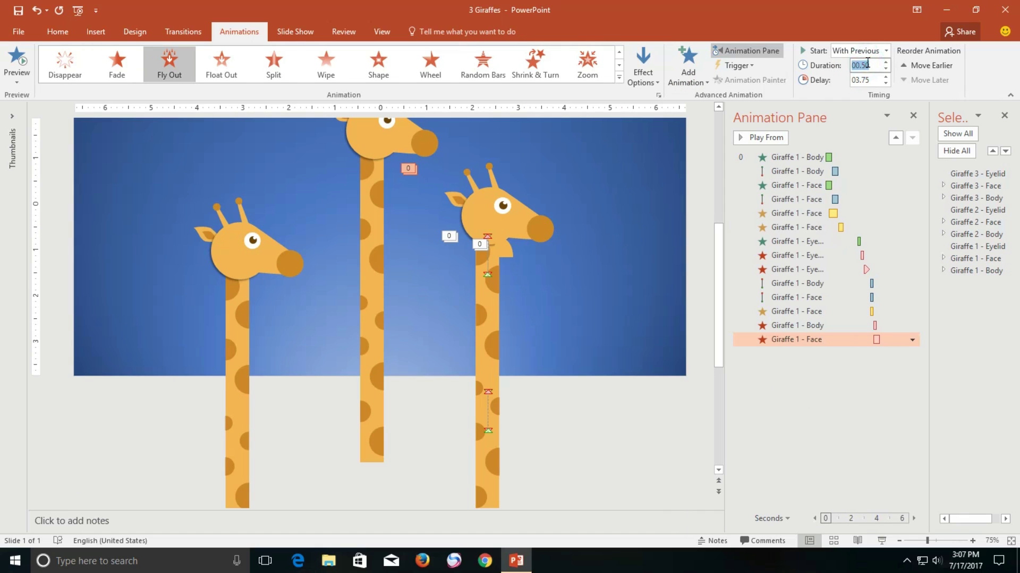
text(5)
key(Return)
click(799, 403)
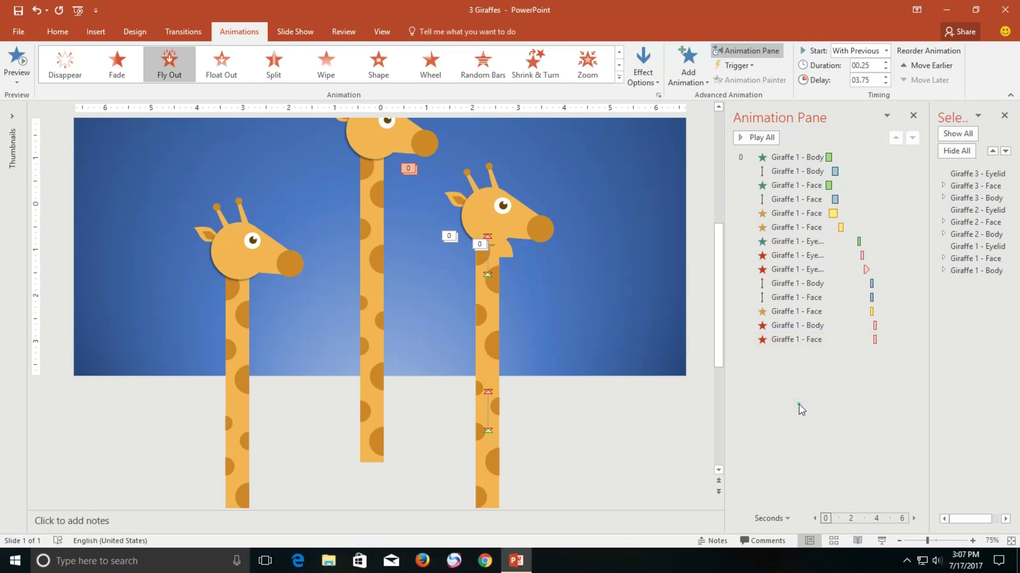
click(875, 539)
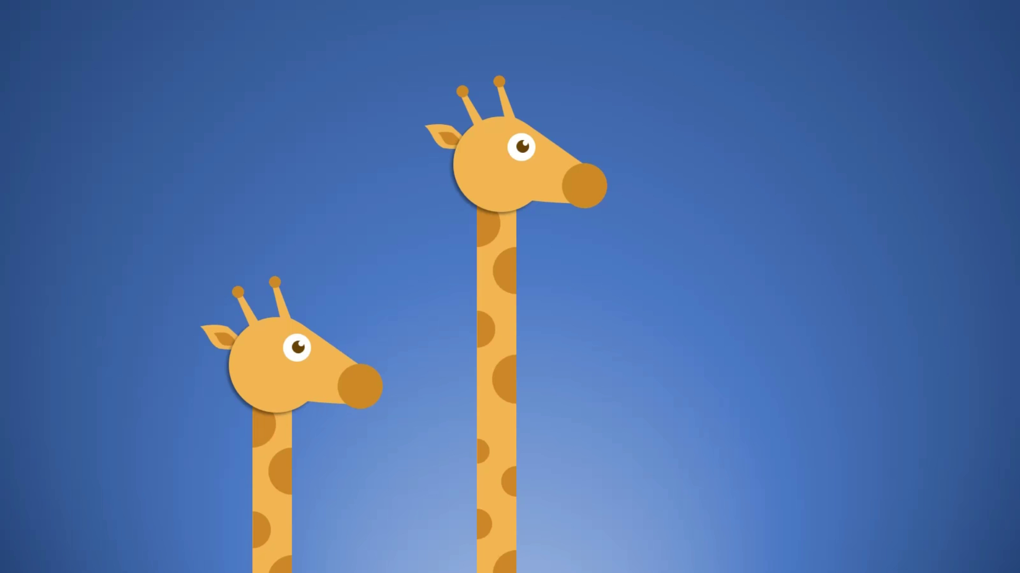
key(Escape)
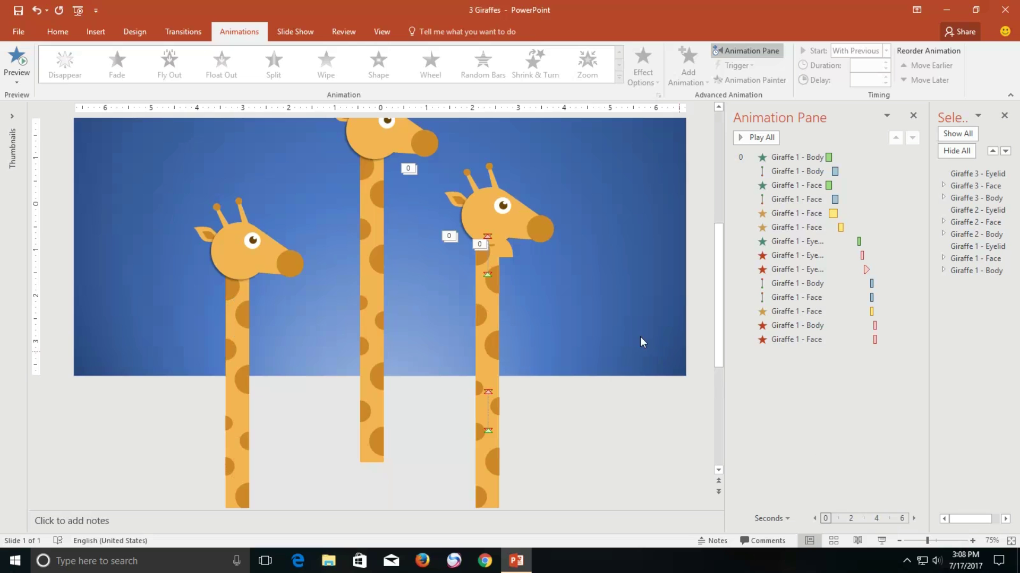
Step: Delete the left and middle giraffes from the slide
ctrl+scroll(470, 248, down, 5)
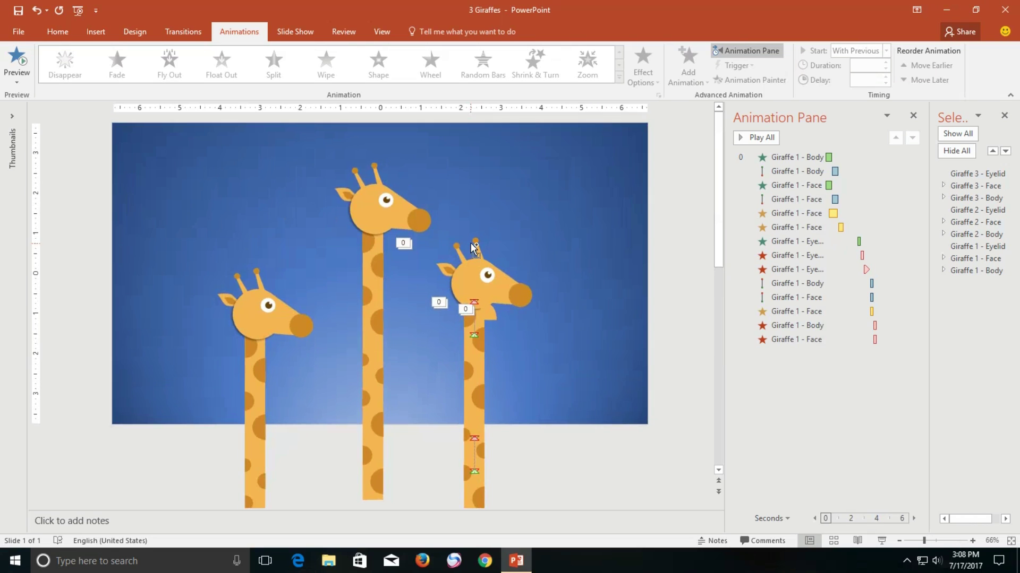
drag(264, 227, 412, 481)
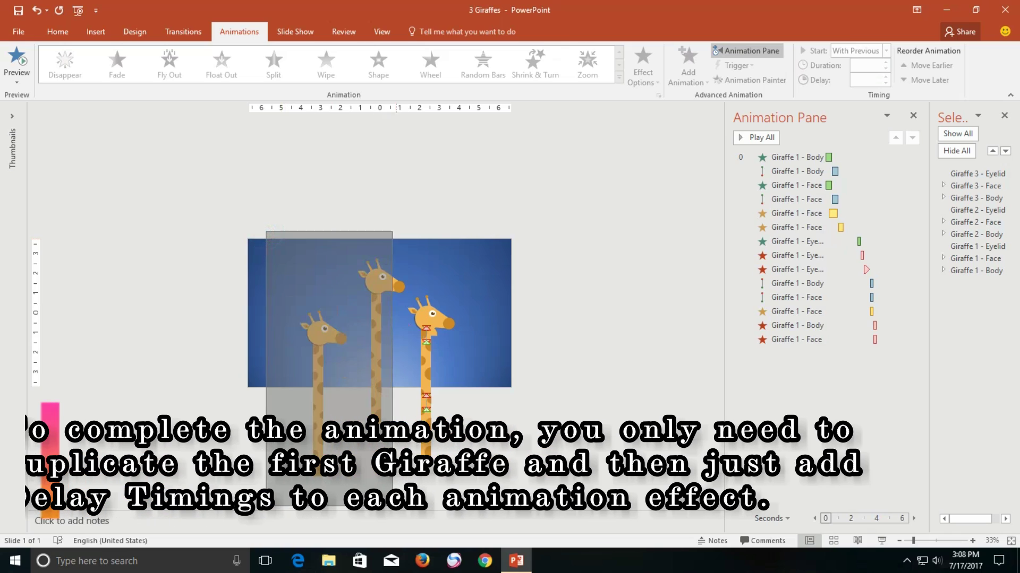
key(Delete)
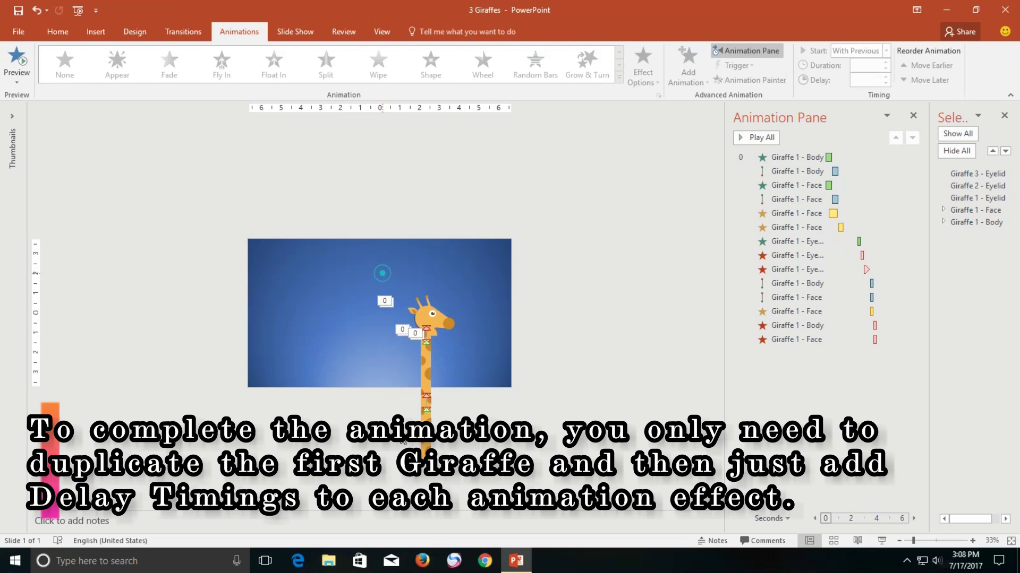
Step: Paste a copy of the remaining giraffe and place it up and left of the original
drag(504, 545, 384, 278)
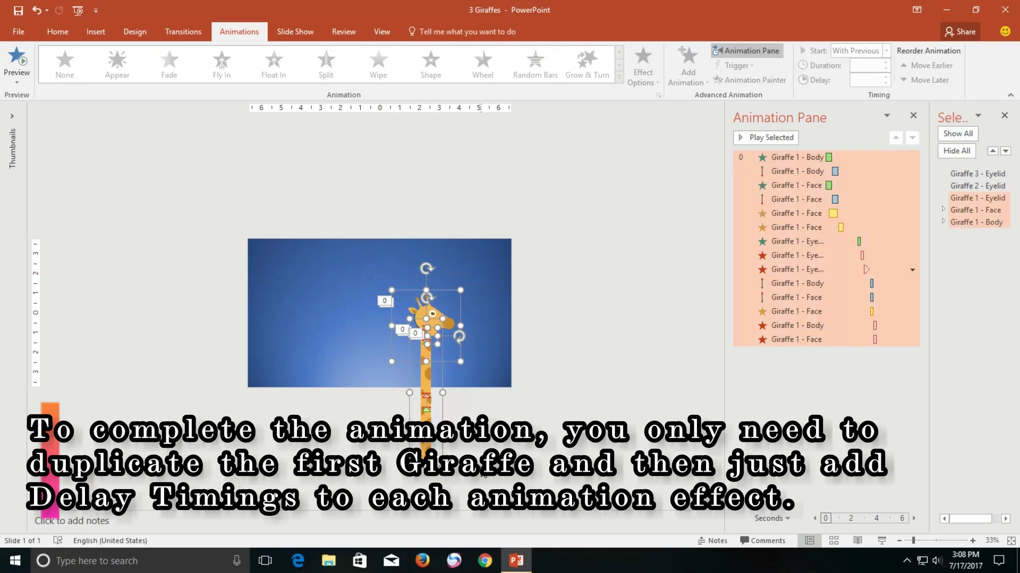
click(69, 35)
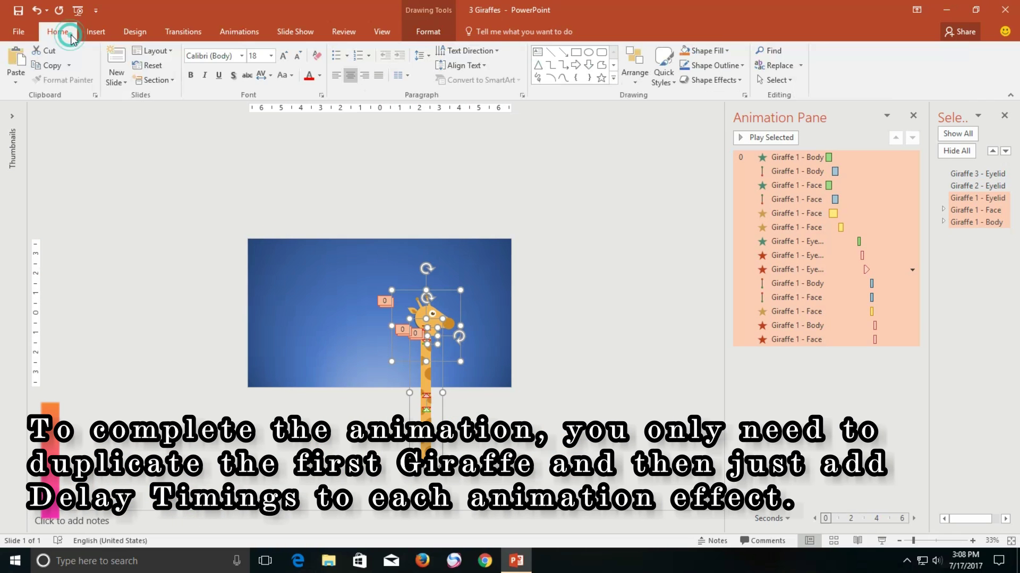
click(16, 56)
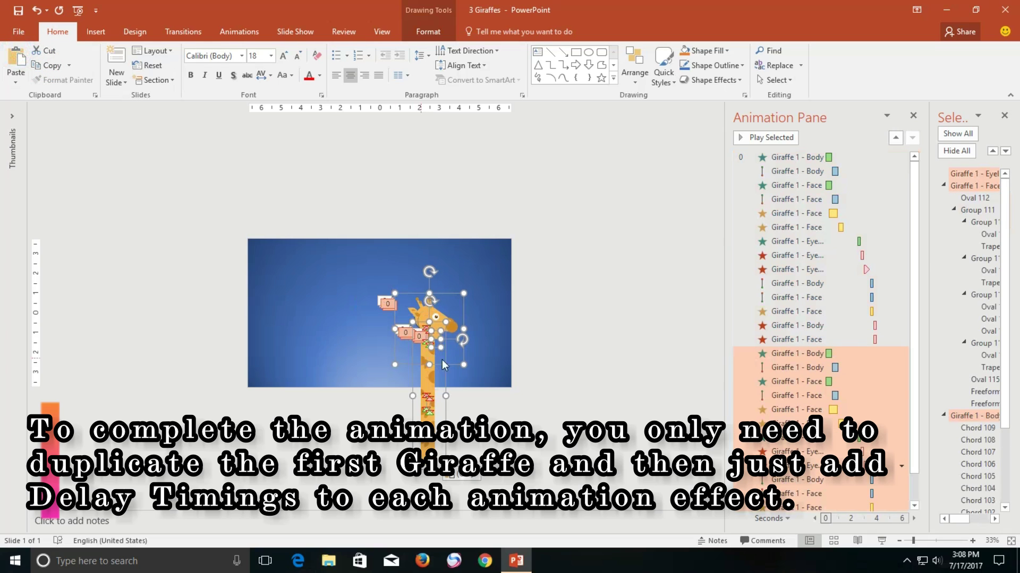
click(442, 327)
drag(442, 327, 396, 288)
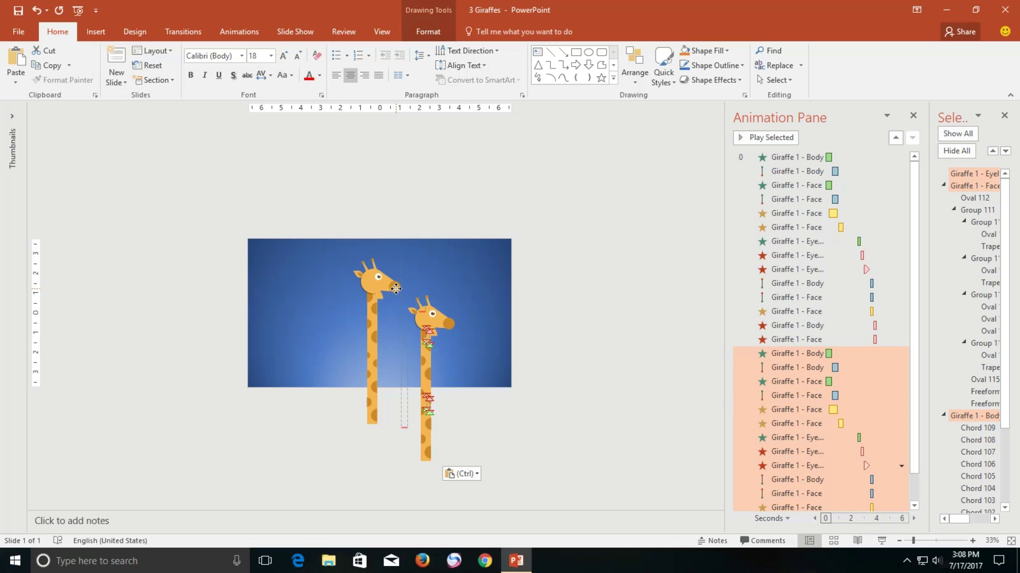
drag(395, 288, 395, 288)
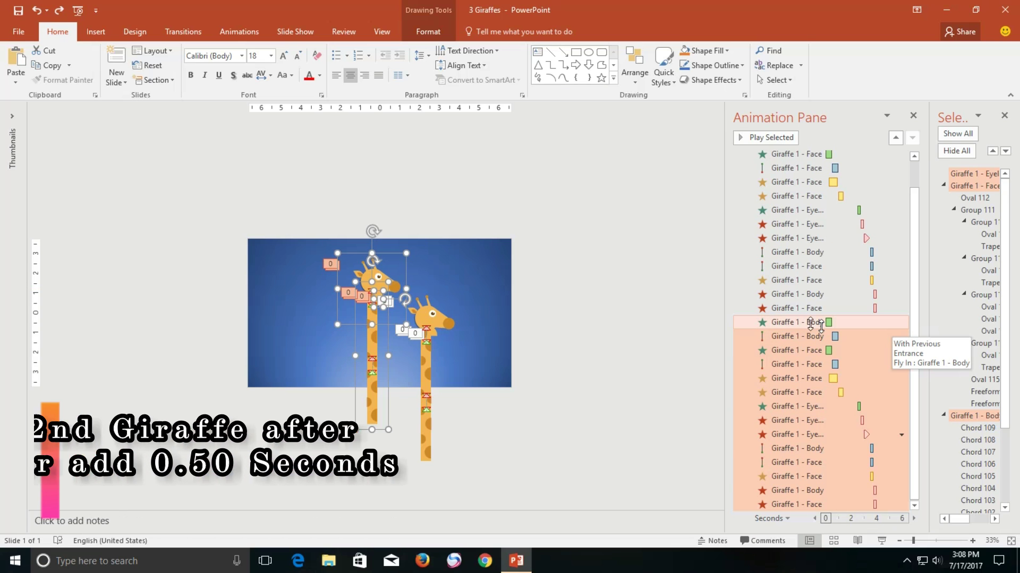
Step: Widen the Animation Pane and push the copy's Body effects 0.50 s later
click(805, 320)
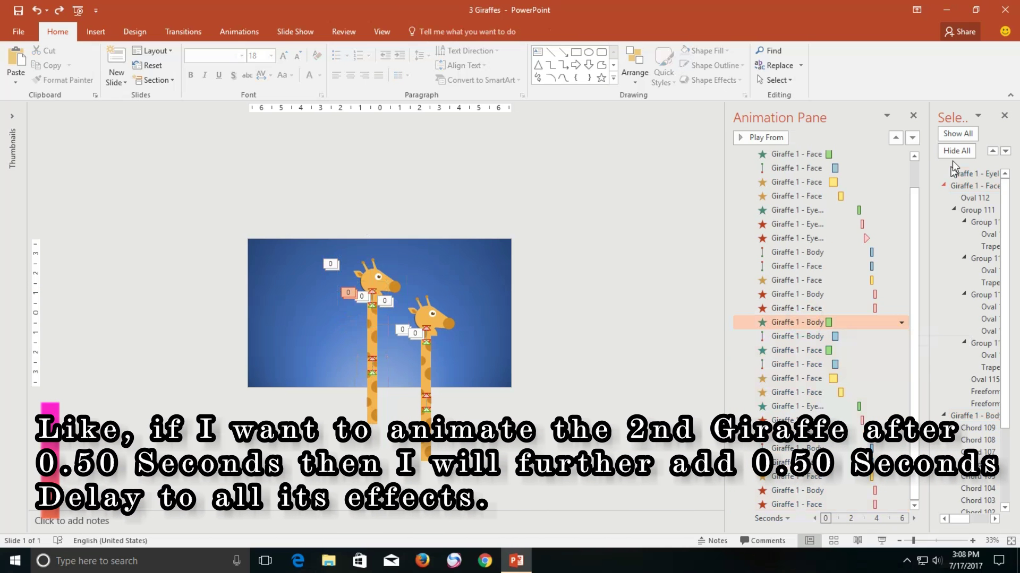
click(1004, 116)
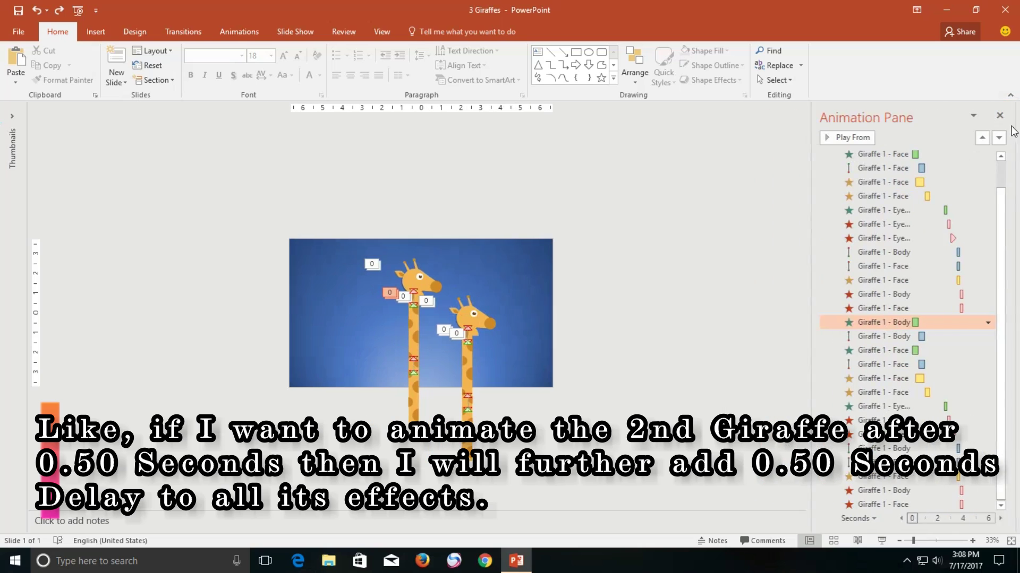
drag(814, 273, 714, 271)
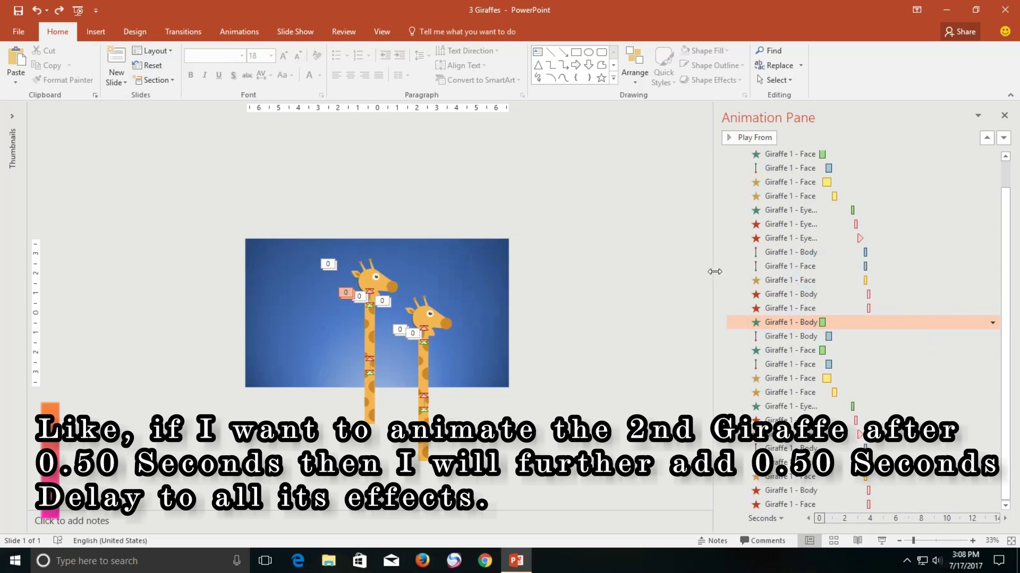
click(237, 31)
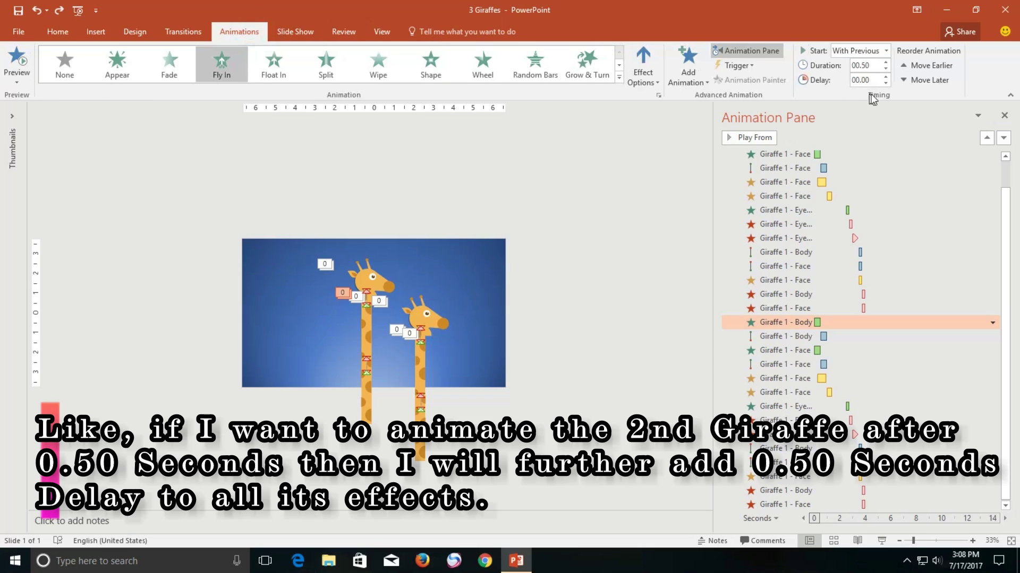
click(876, 78)
text(00.5)
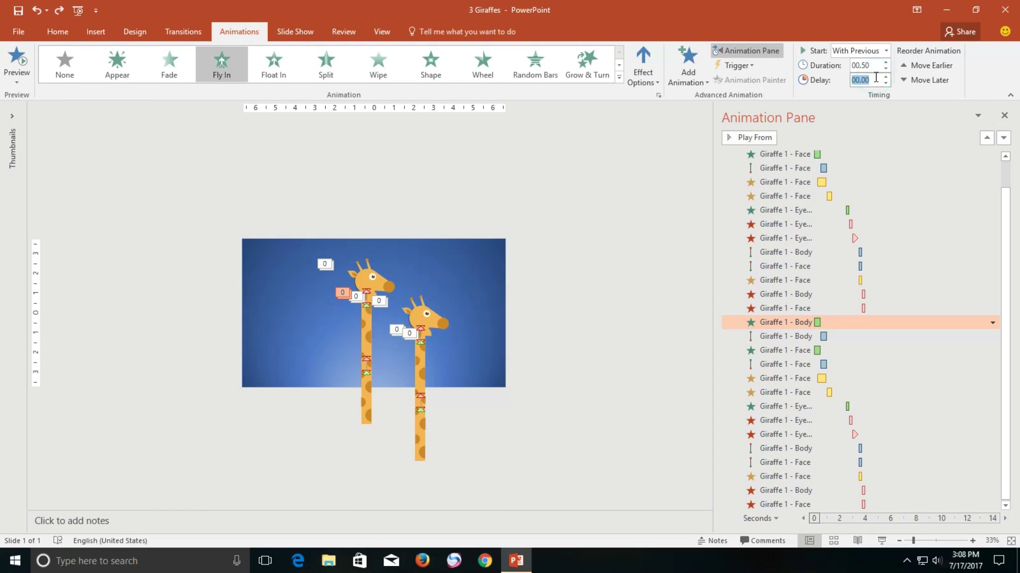
click(781, 337)
click(873, 80)
text(1)
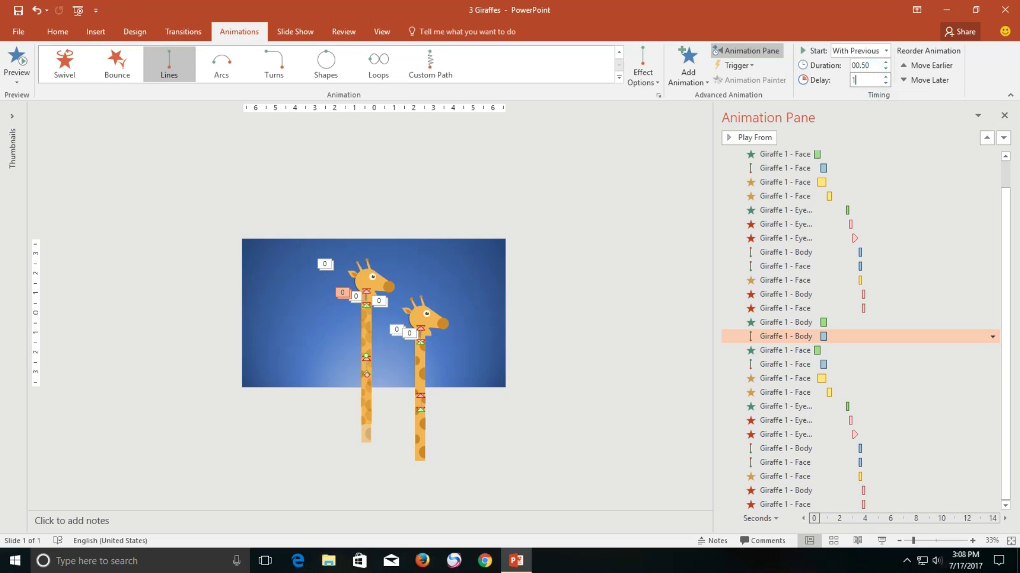
Step: Add 0.50 s to the delays of the copy's Face, eye and Body exit effects
click(780, 351)
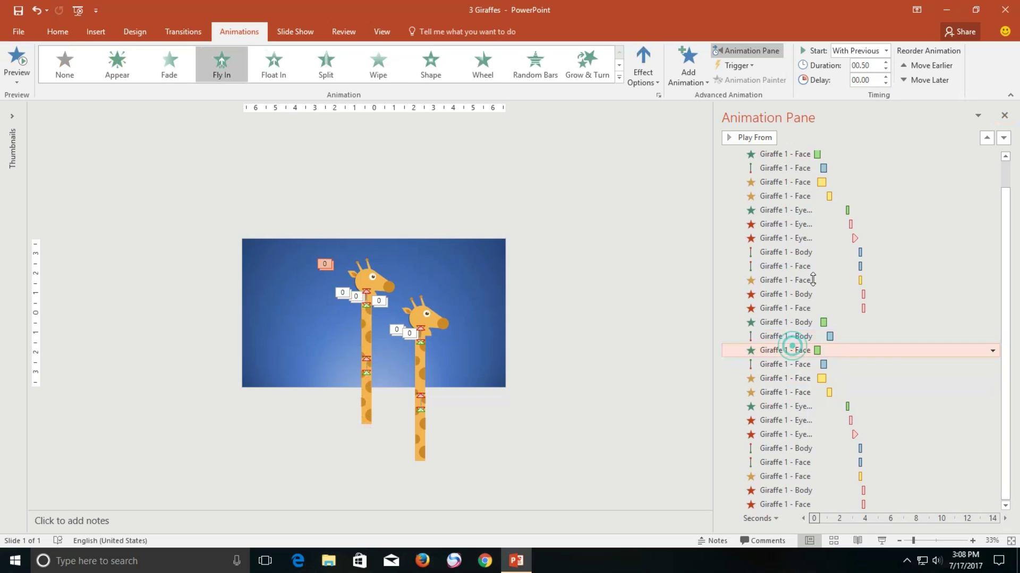
click(865, 80)
text(00.5)
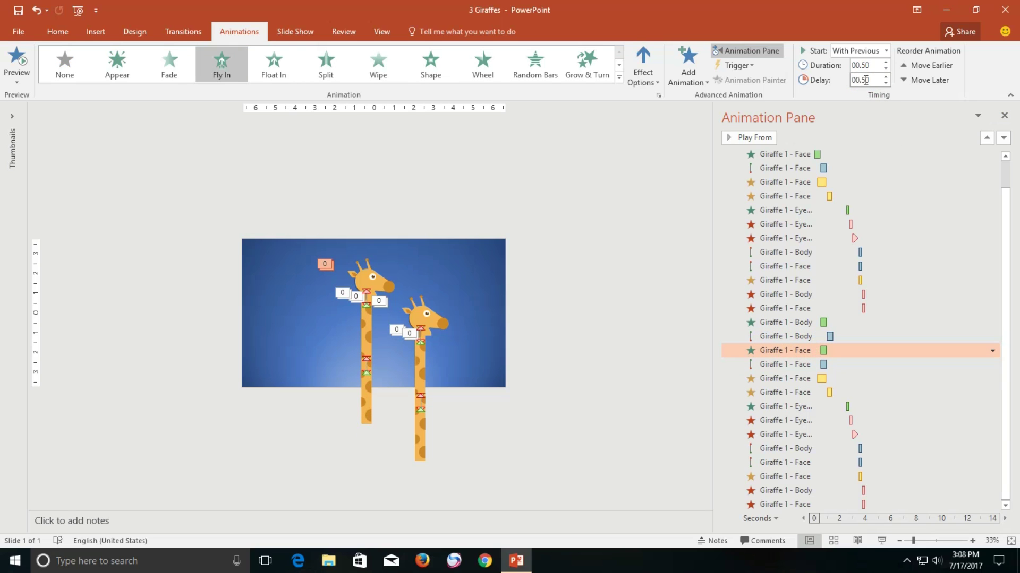
click(796, 364)
click(802, 378)
click(808, 392)
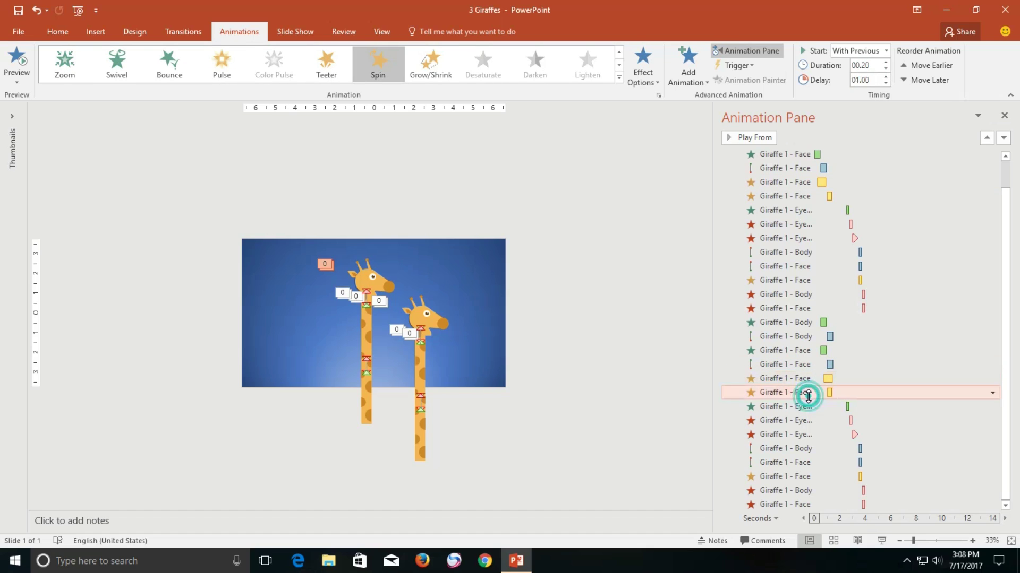
click(829, 406)
click(829, 420)
click(865, 80)
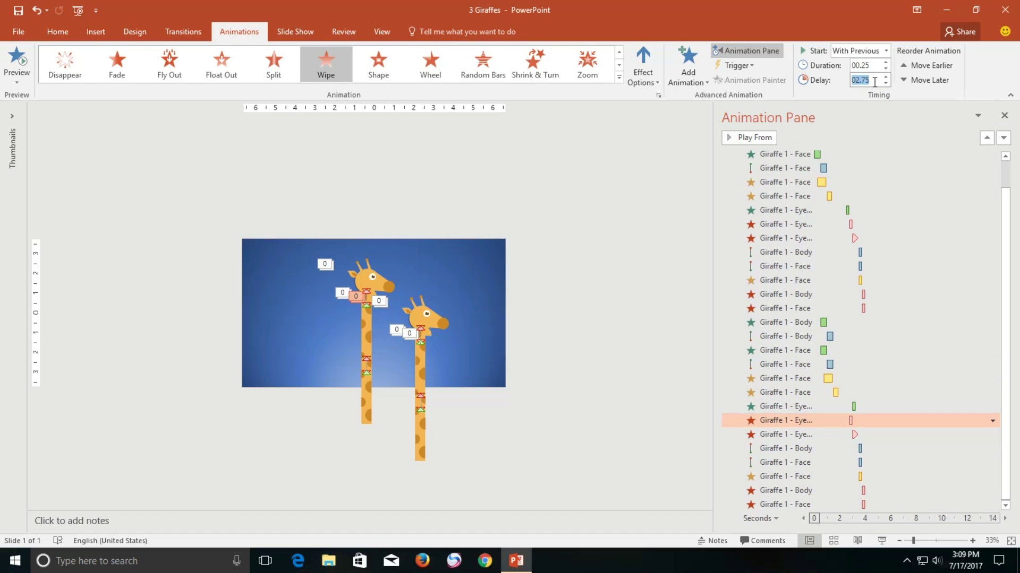
click(785, 434)
click(786, 448)
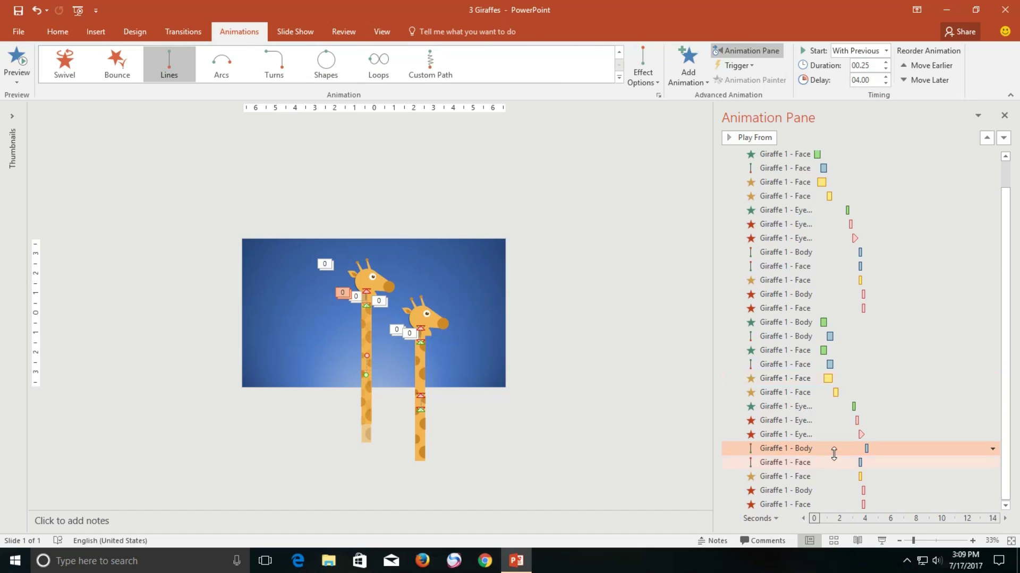
click(785, 462)
key(Down)
click(843, 491)
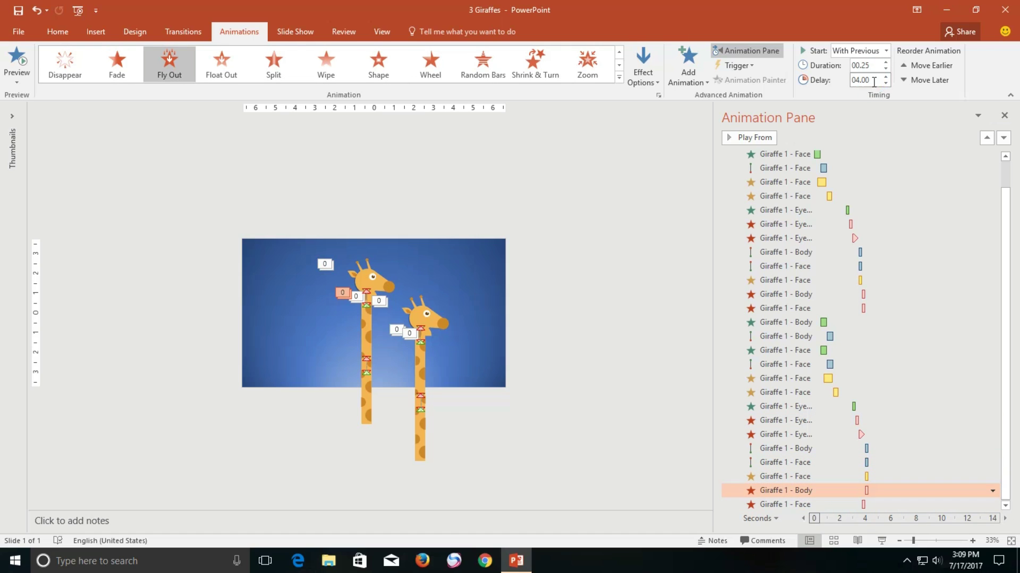
click(868, 79)
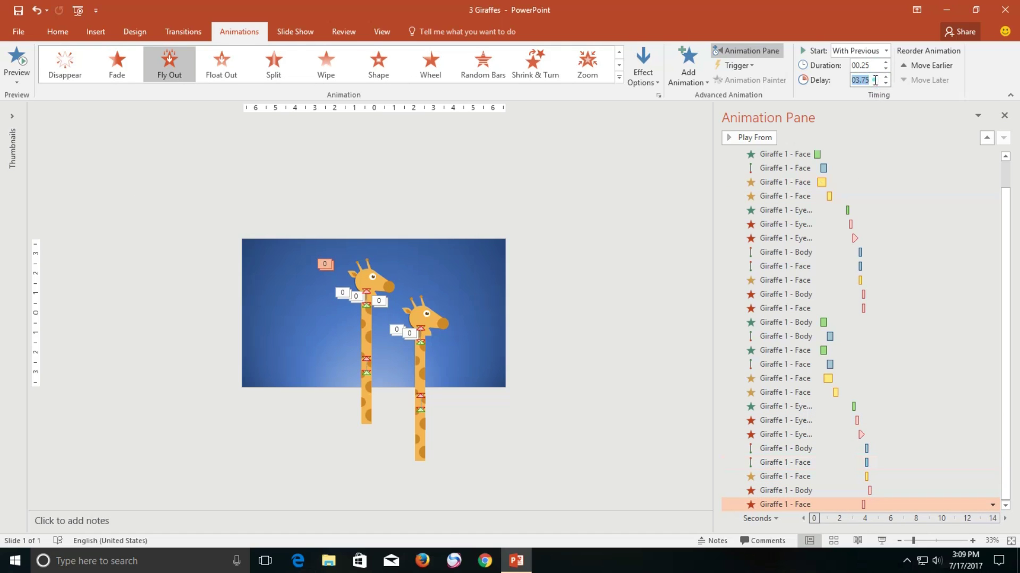
click(824, 523)
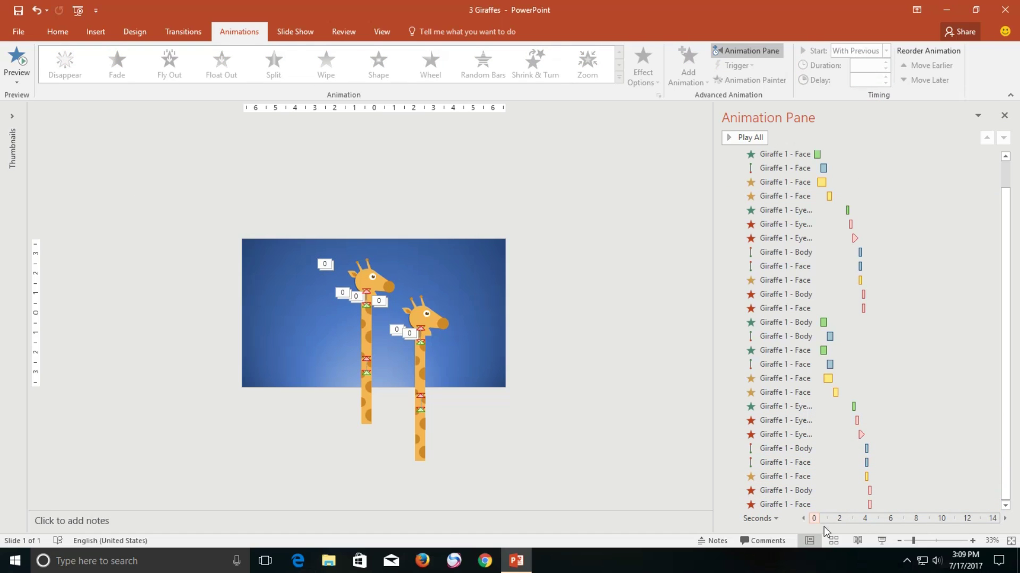
Step: Preview the show, set the copy's final Body and Face exits to 0.50 s, then re-preview
click(881, 541)
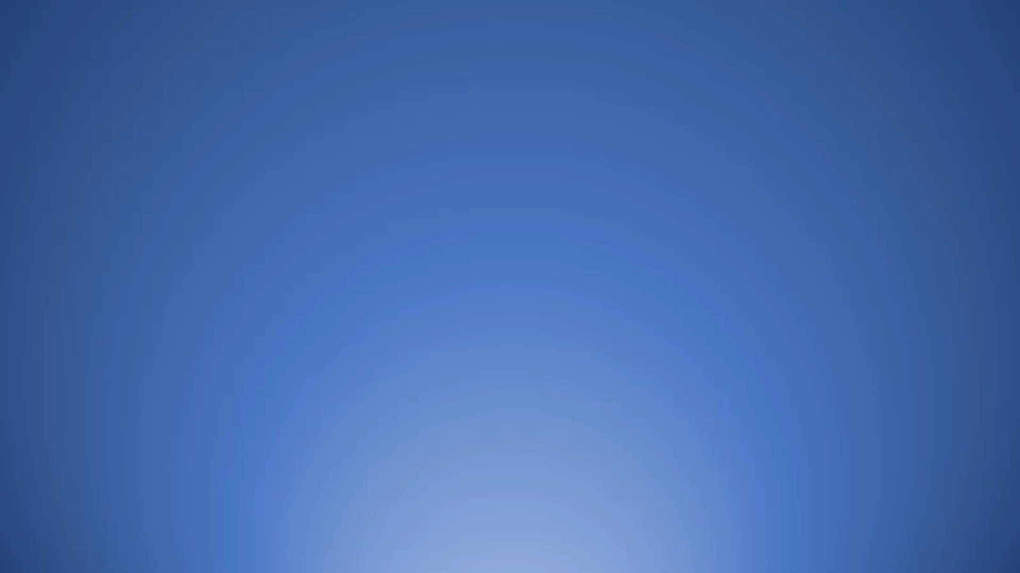
key(Escape)
click(838, 491)
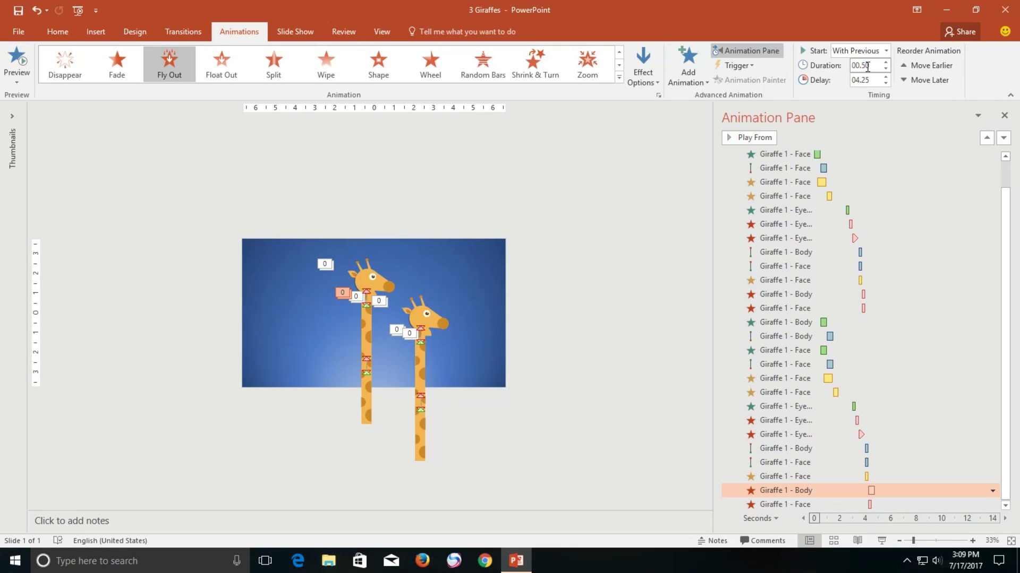
click(850, 505)
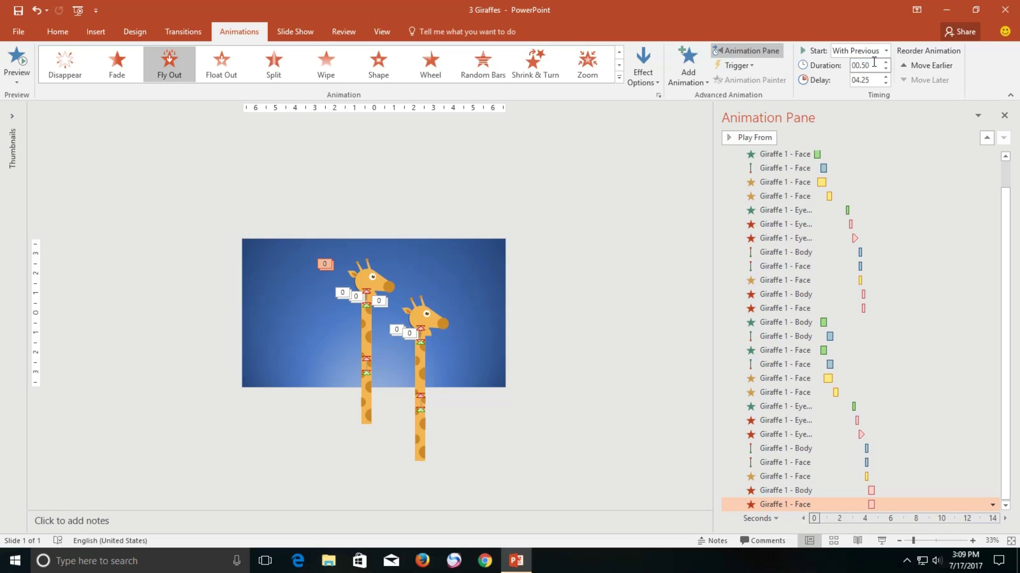
click(881, 541)
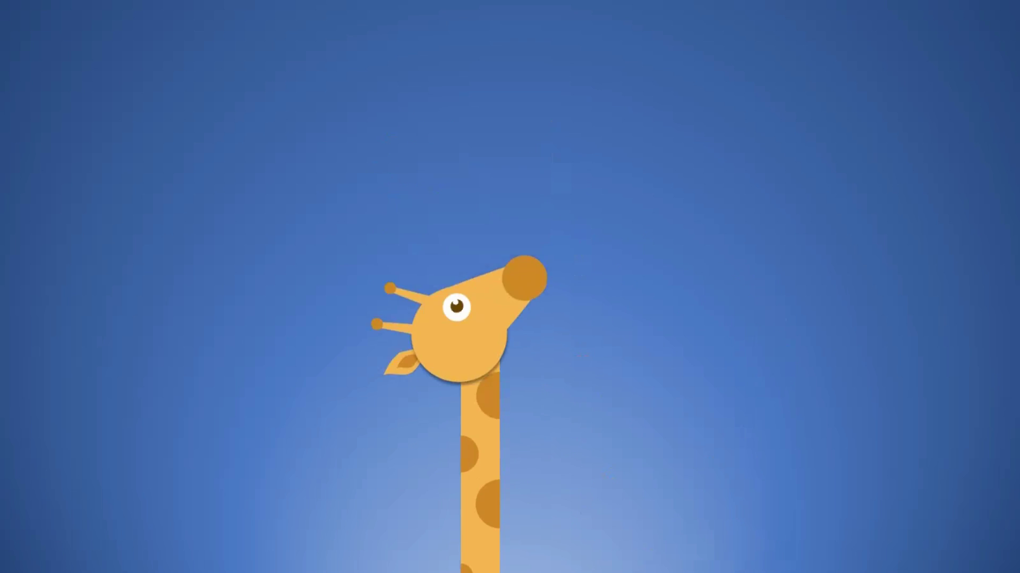
key(Escape)
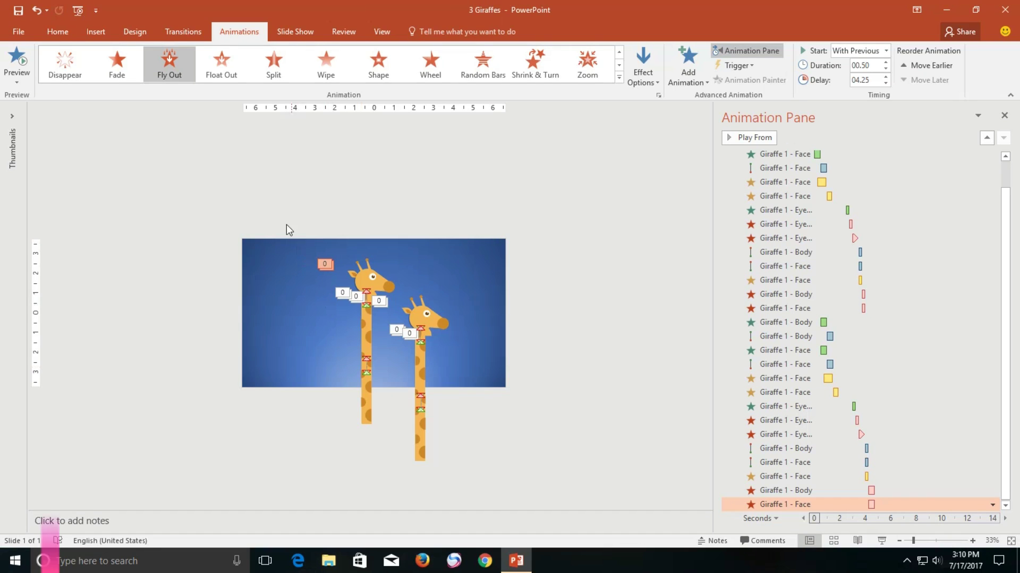
Step: Copy the left giraffe and position the new copy at the slide's lower left
drag(285, 224, 407, 466)
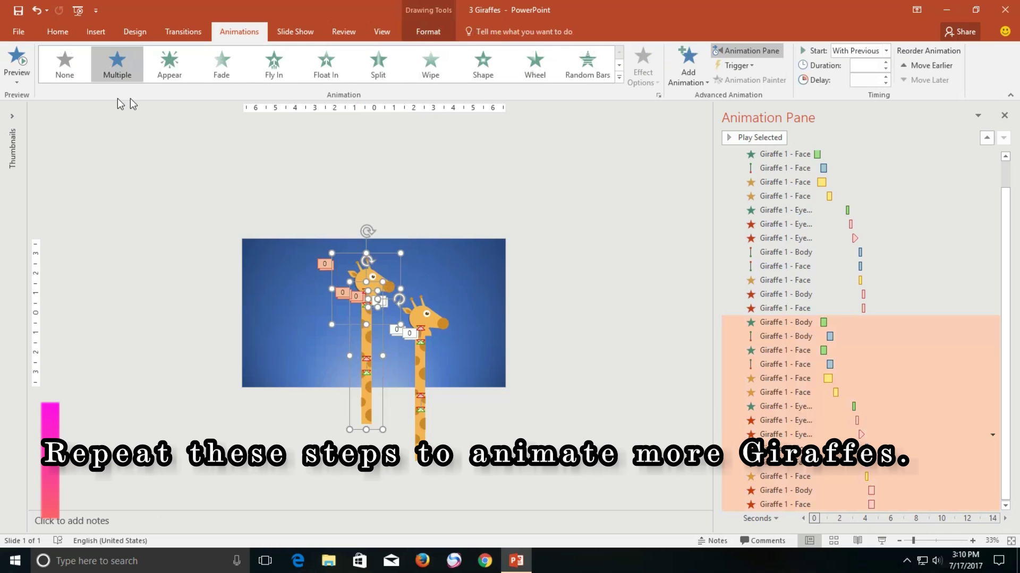
click(57, 32)
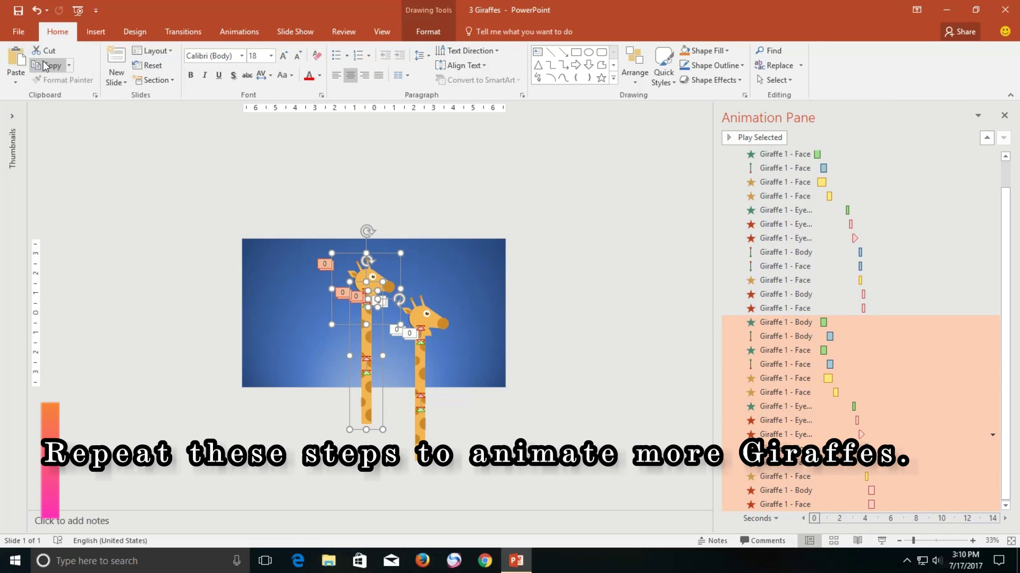
click(19, 51)
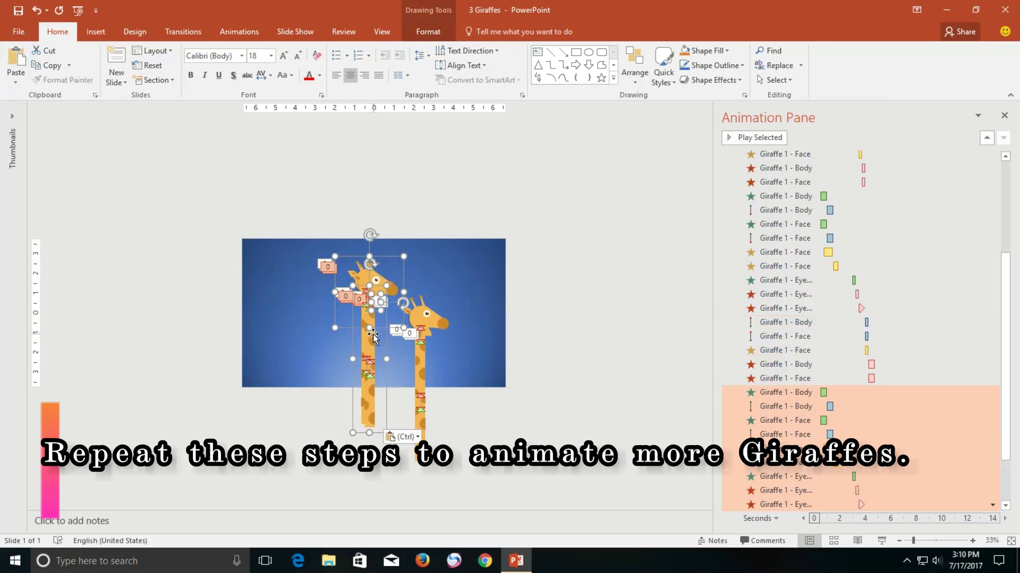
mouse_move(372, 341)
mouse_down()
mouse_move(323, 370)
mouse_move(318, 392)
mouse_up()
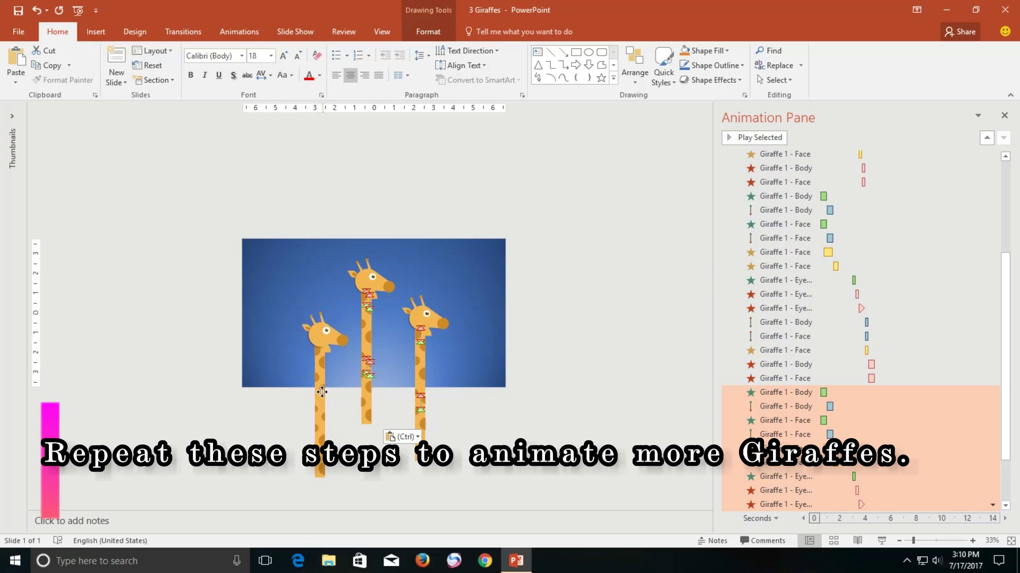
drag(318, 392, 324, 397)
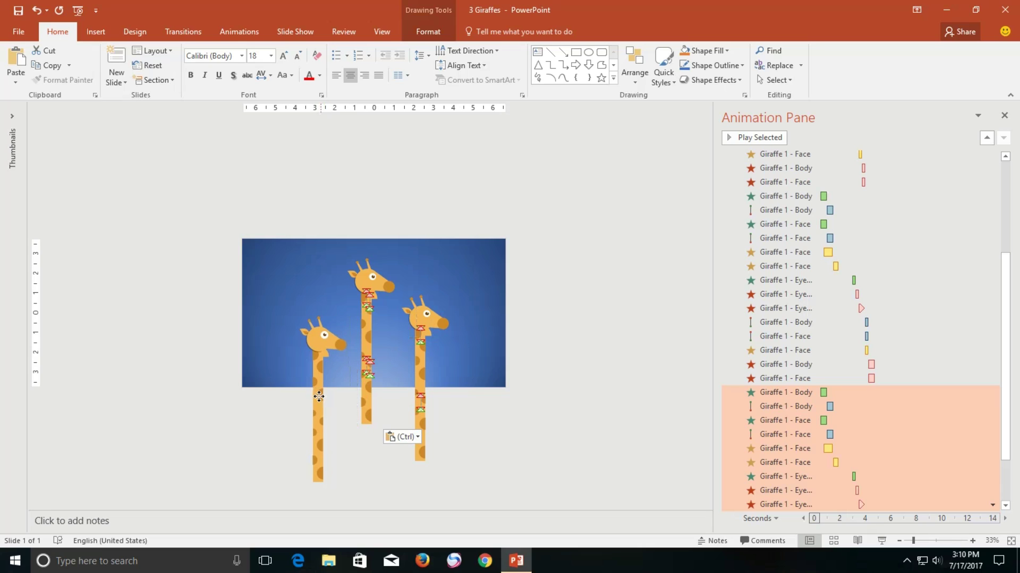
drag(324, 397, 316, 395)
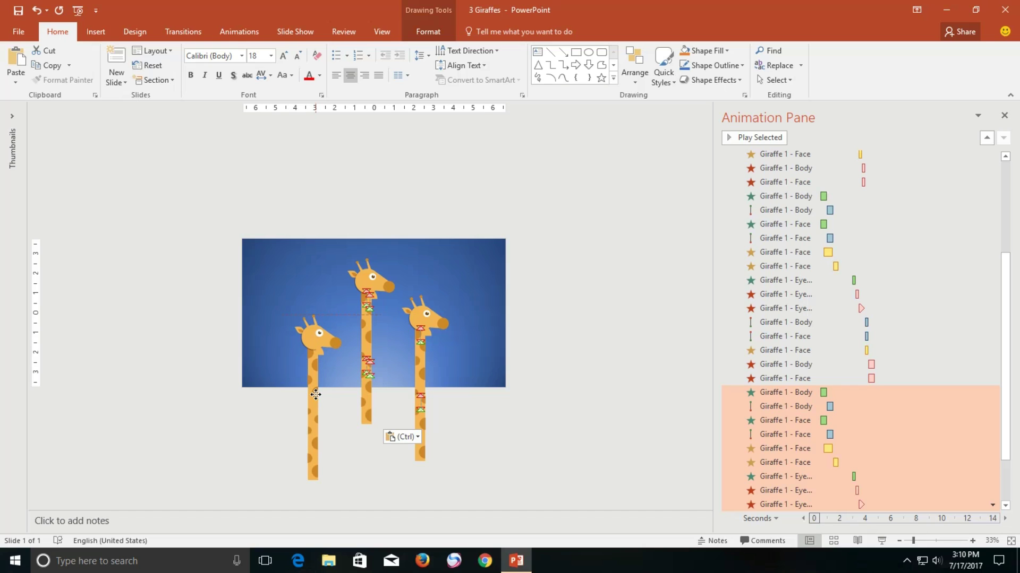
Step: Select the new giraffe and its first Body entrance effect in the Animation Pane
click(315, 395)
click(566, 339)
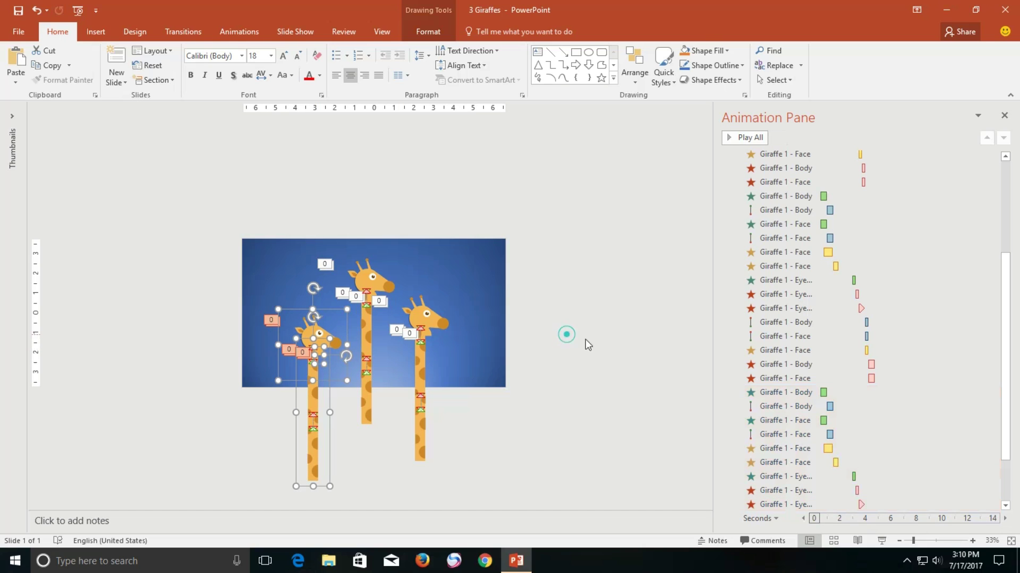
click(802, 396)
Step: Increase the delays of the third giraffe's Body entrance, Body motion path and Face emphasis effects
click(260, 33)
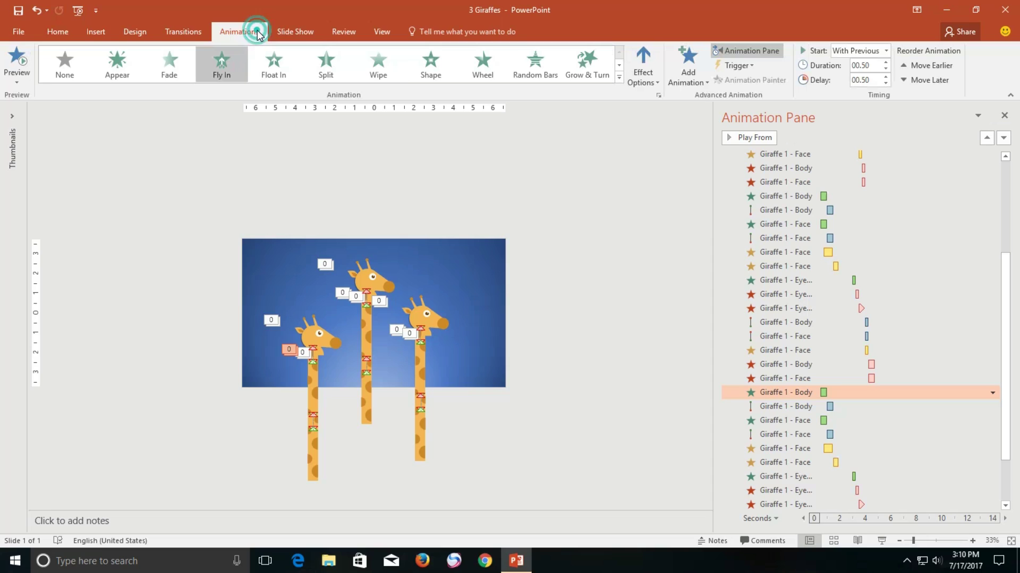
click(869, 81)
text(01.25)
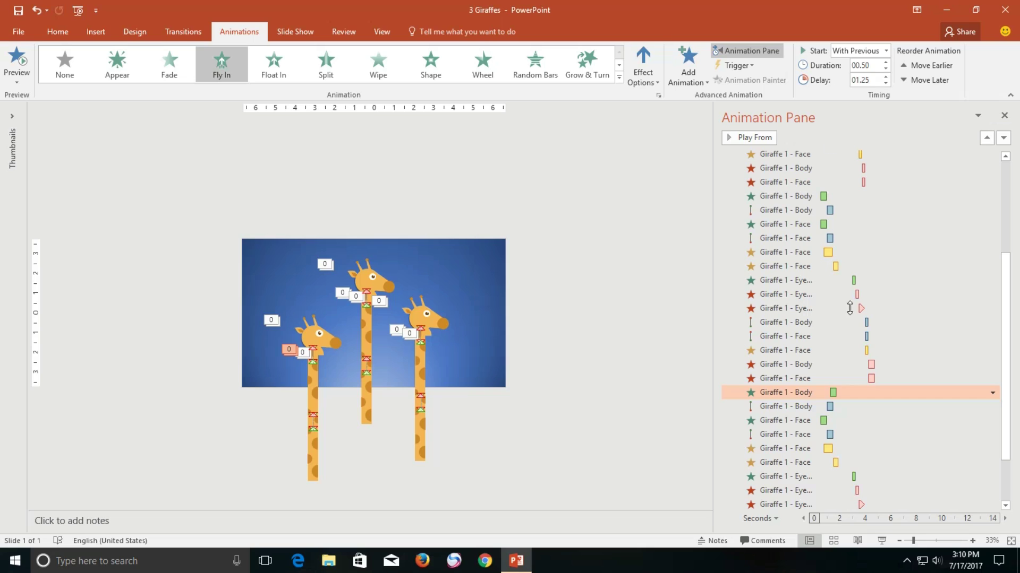
click(807, 407)
click(868, 77)
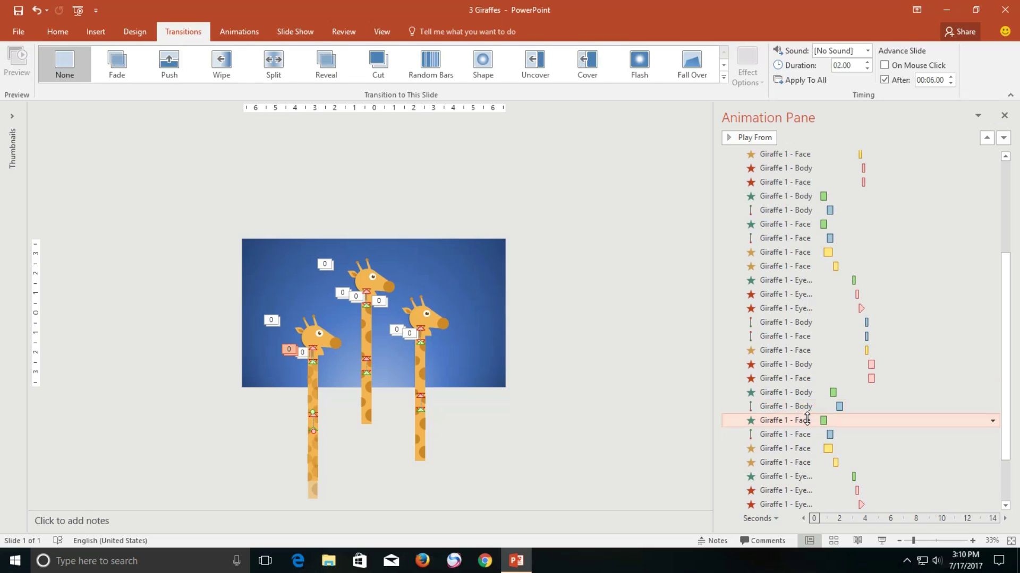
click(809, 455)
click(868, 77)
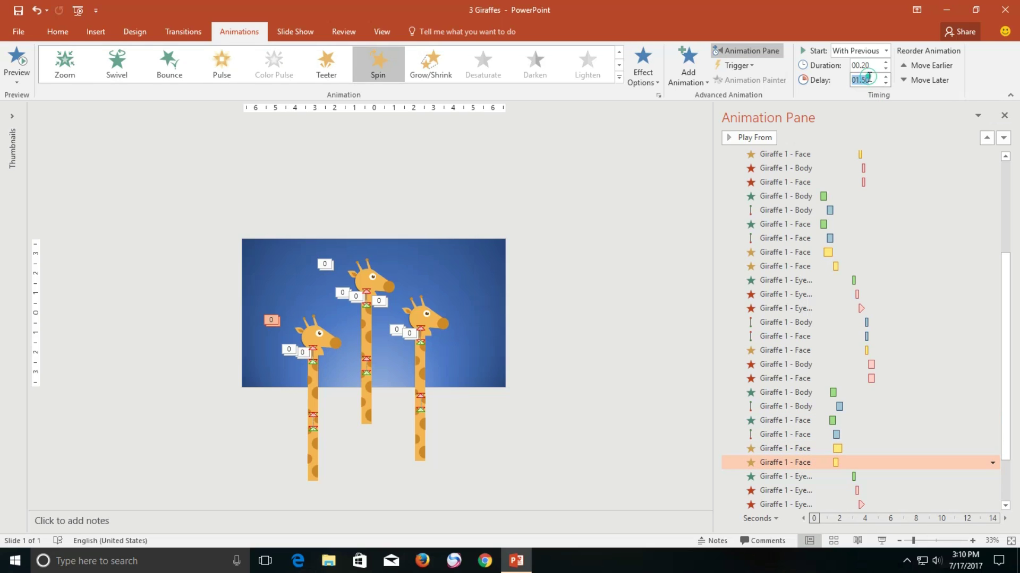
Step: Retime the delays of the third giraffe's eye Wipe effects
click(839, 477)
click(866, 79)
text(75)
click(786, 490)
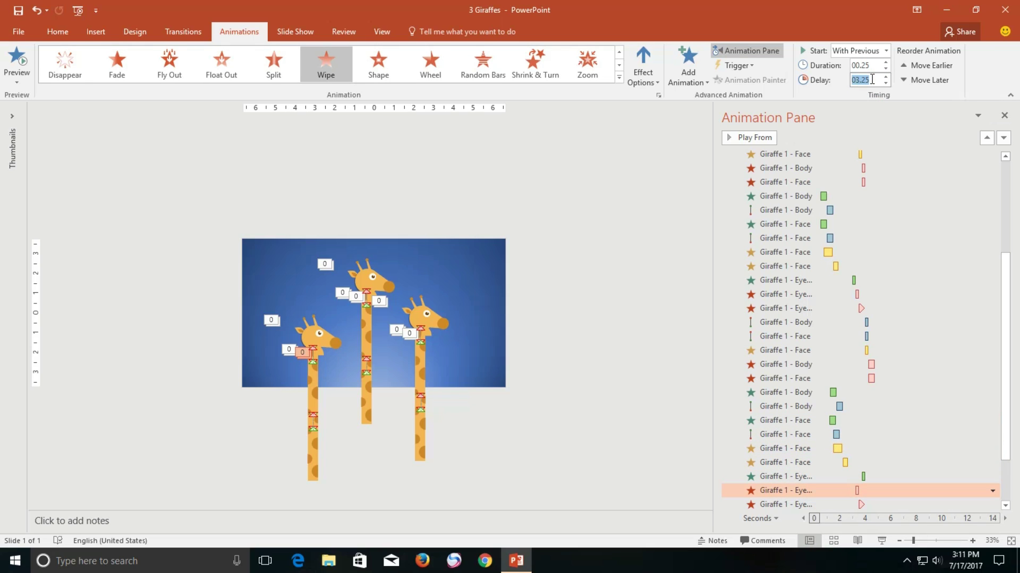
click(785, 505)
click(866, 79)
Step: Set later Body and Face delays to 4 and 4.75 seconds, then preview the show
click(786, 449)
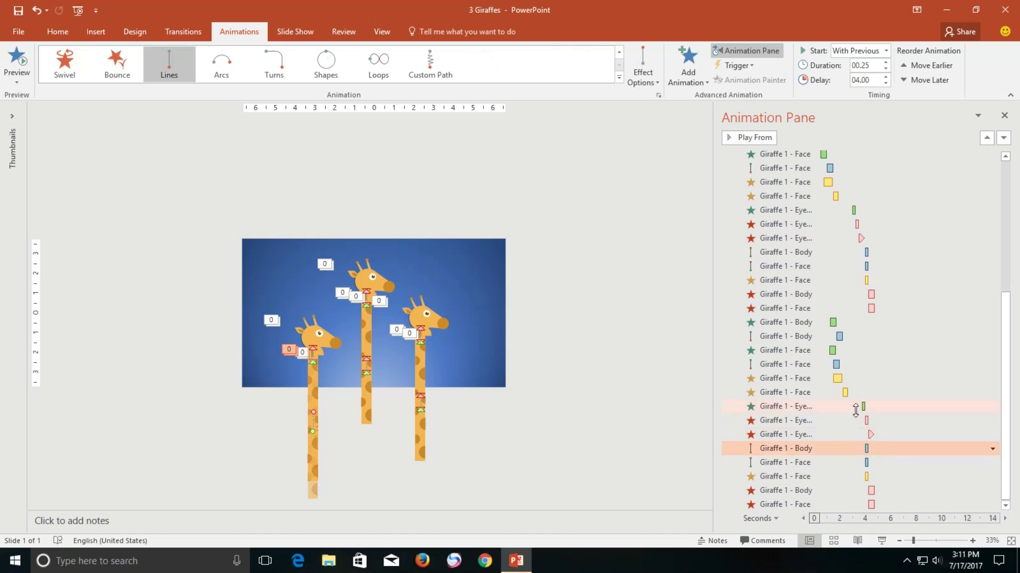
shift+click(786, 462)
click(870, 81)
click(785, 477)
click(865, 80)
text(4.75)
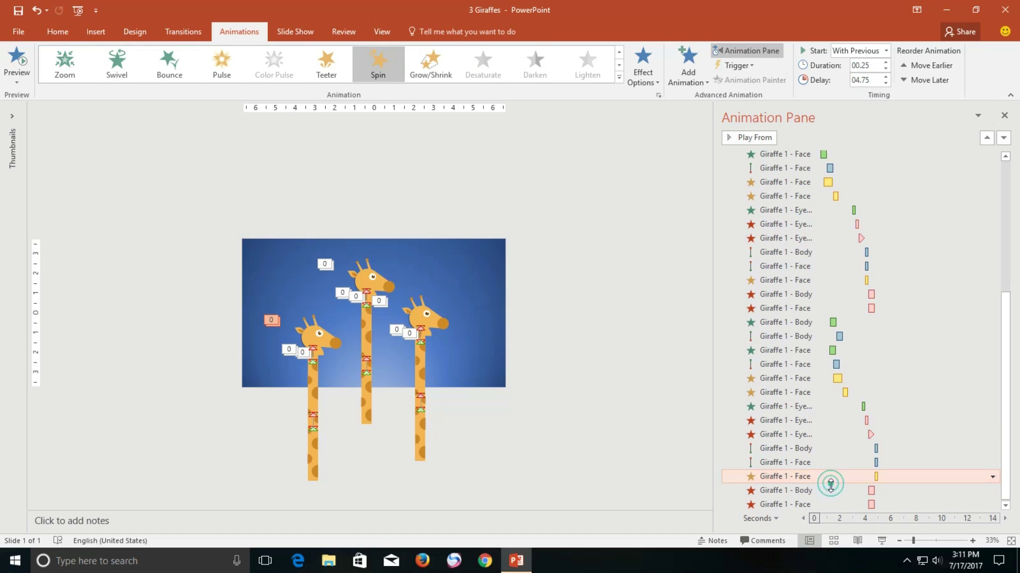
click(786, 490)
shift+click(786, 504)
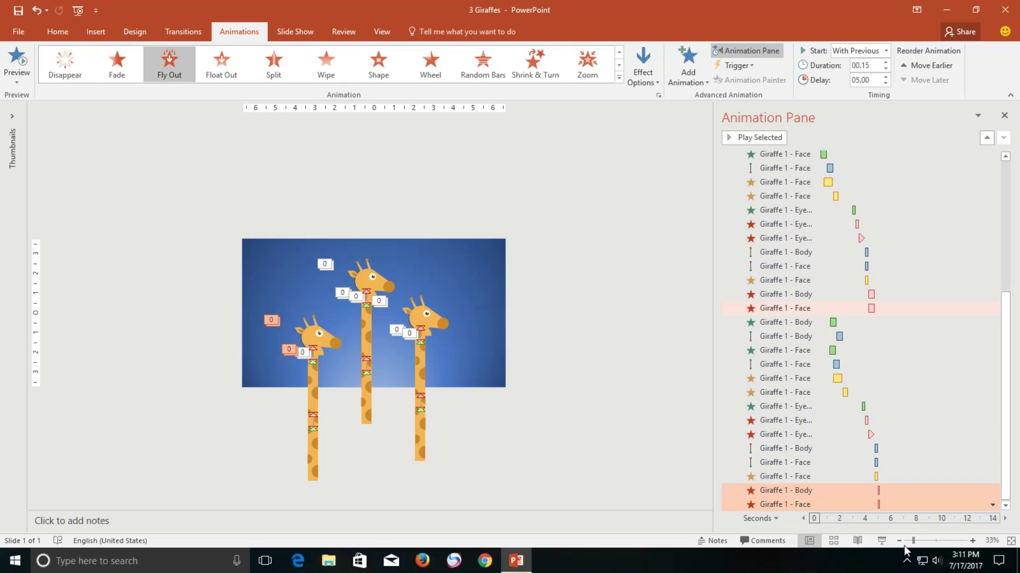
click(882, 540)
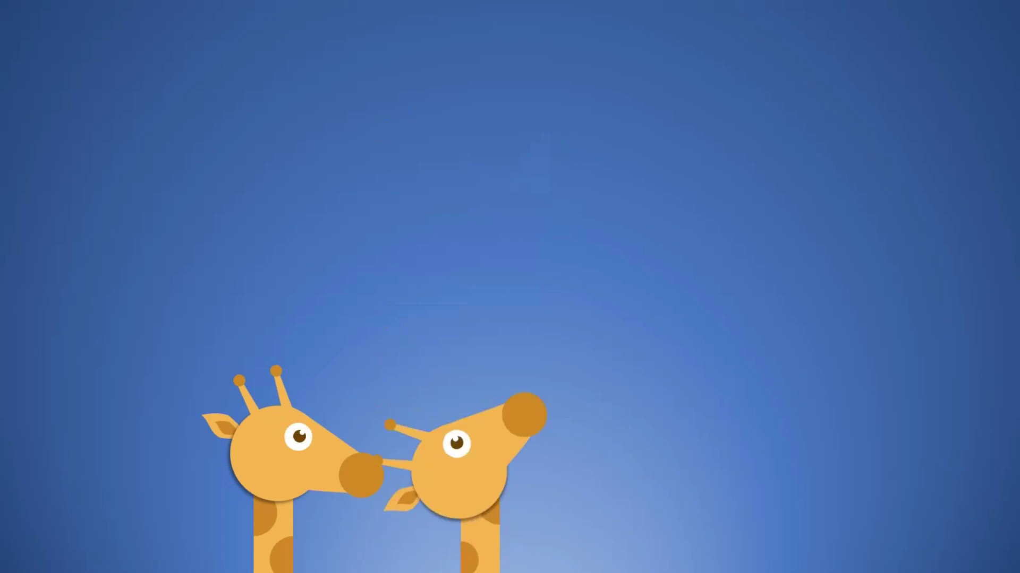
Step: Watch the slide show preview twice and return to editing
key(Escape)
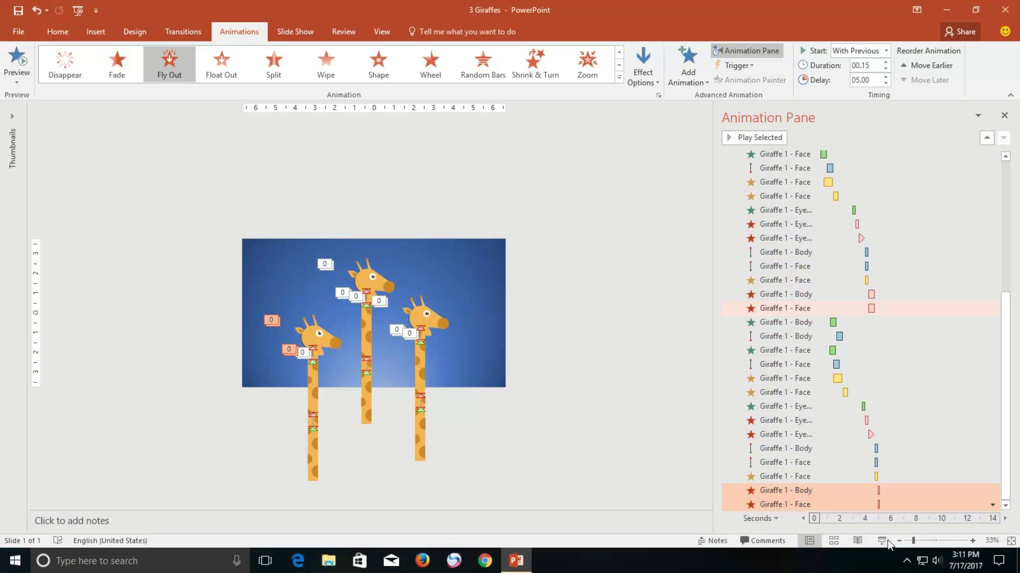
click(885, 540)
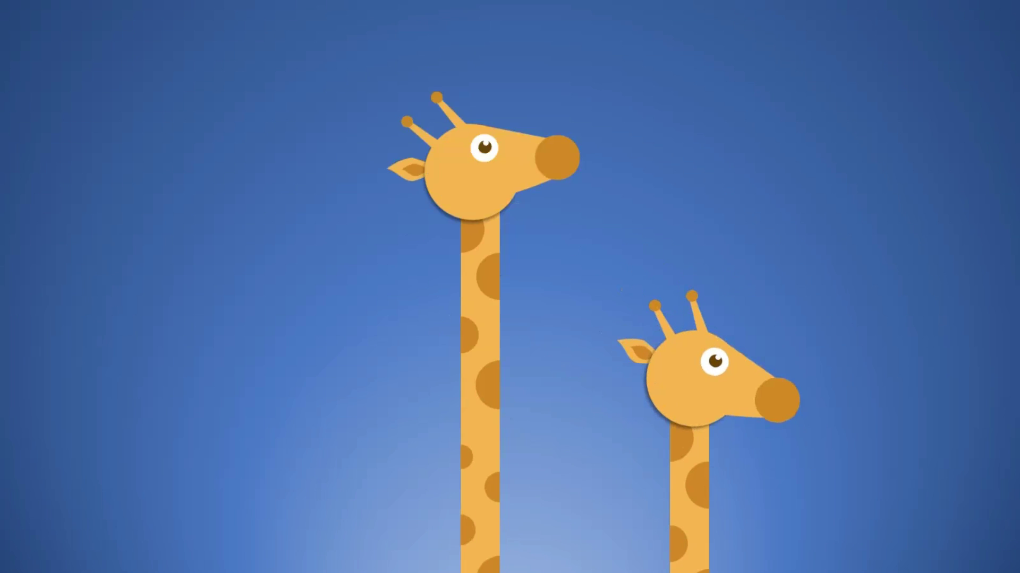
key(Escape)
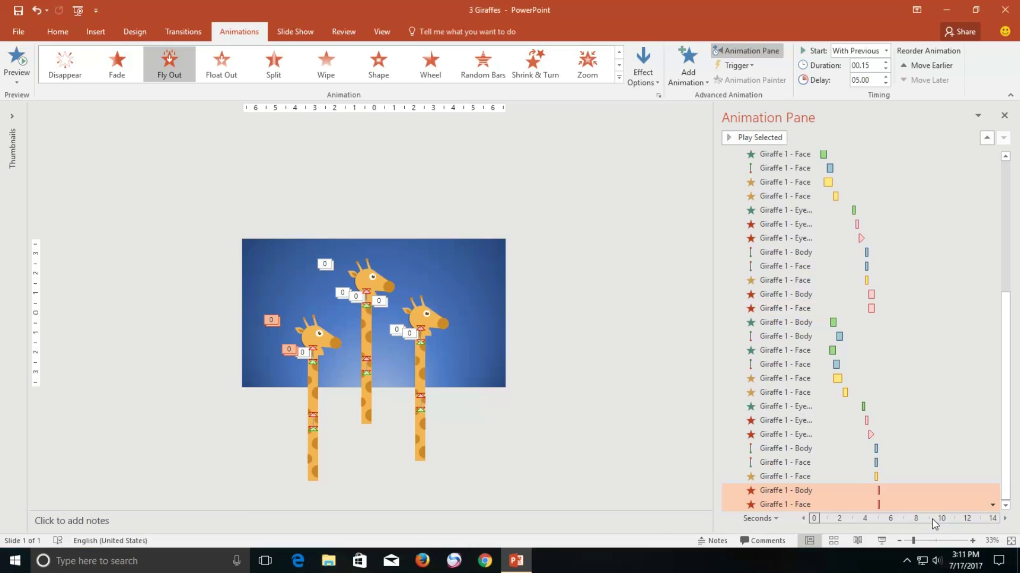
Step: Give the third giraffe's Face motion path a 1.75 s delay matching its Body, then preview
click(317, 339)
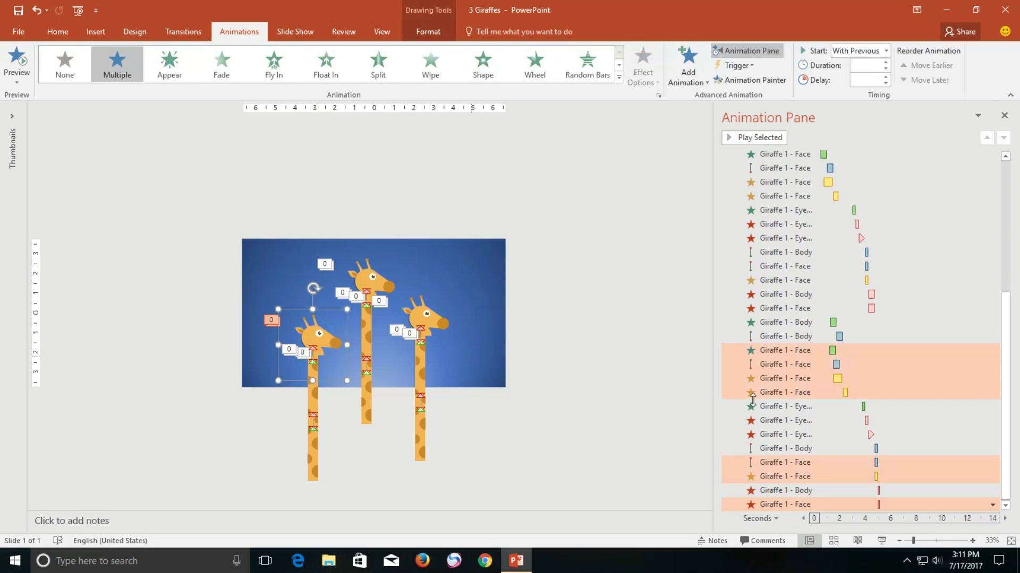
click(813, 323)
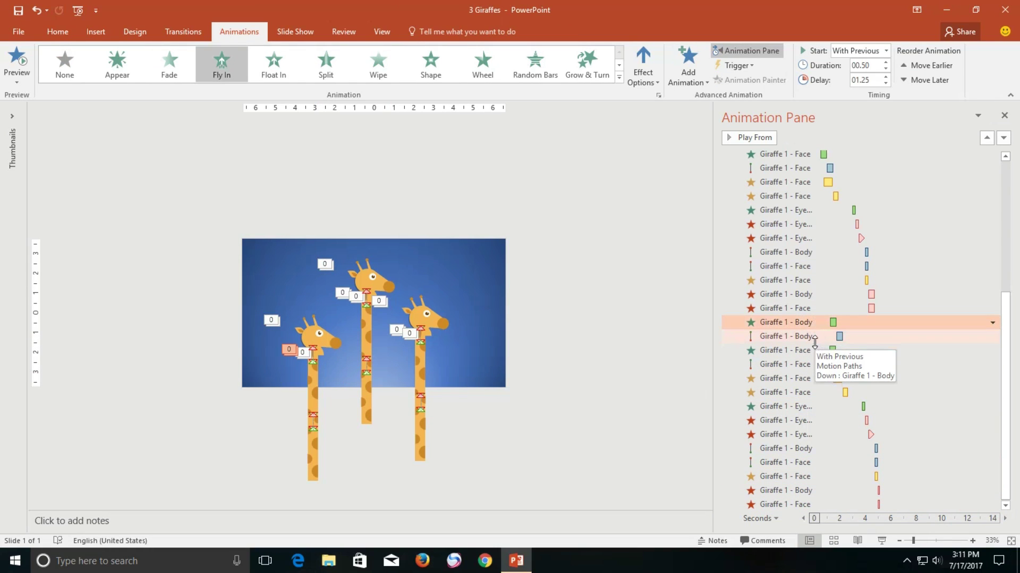
click(808, 337)
click(807, 363)
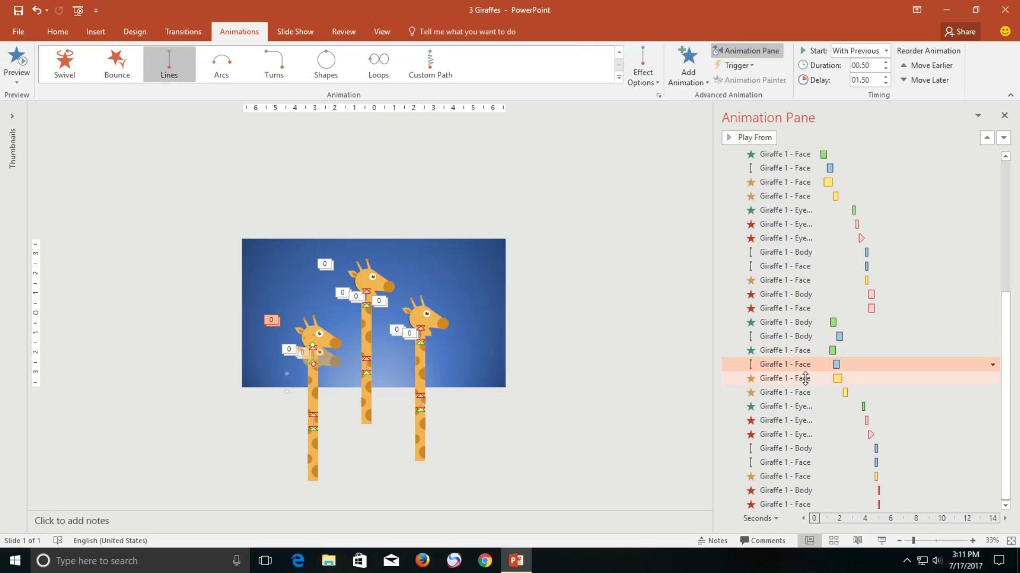
click(823, 339)
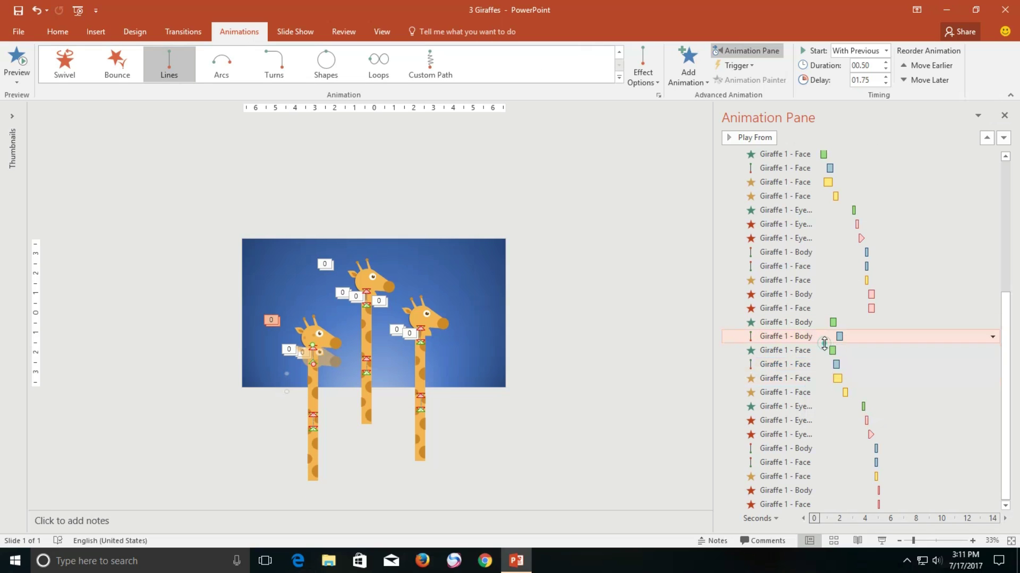
click(823, 364)
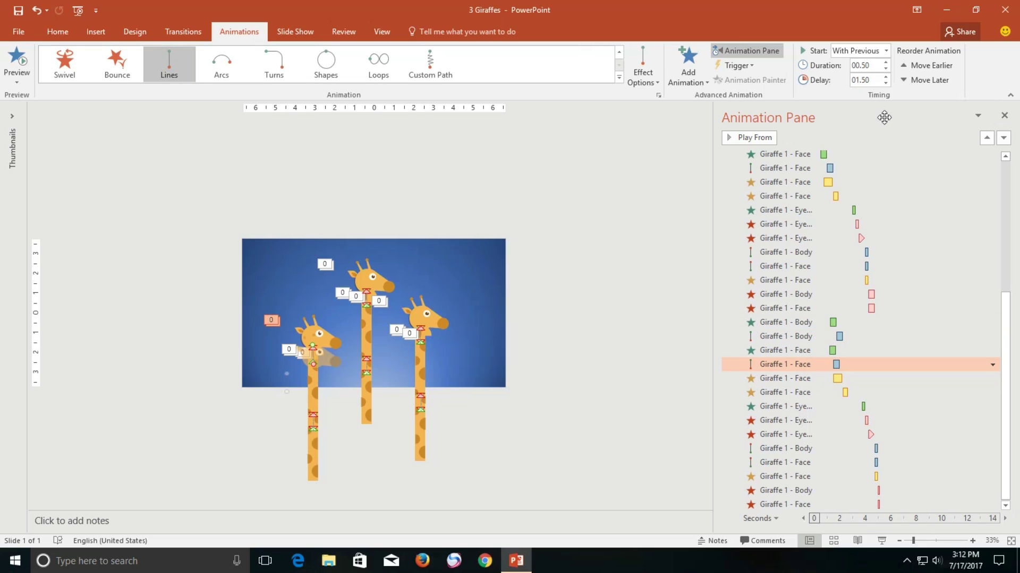
click(876, 77)
click(881, 540)
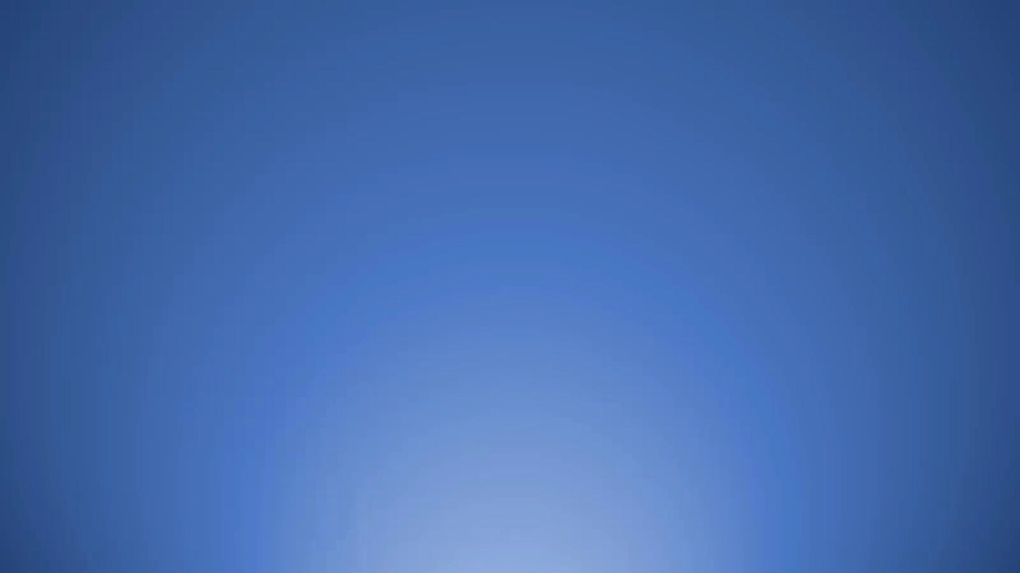
Step: Exit the show, close the Animation Pane, and replay the three giraffes with F5
key(Escape)
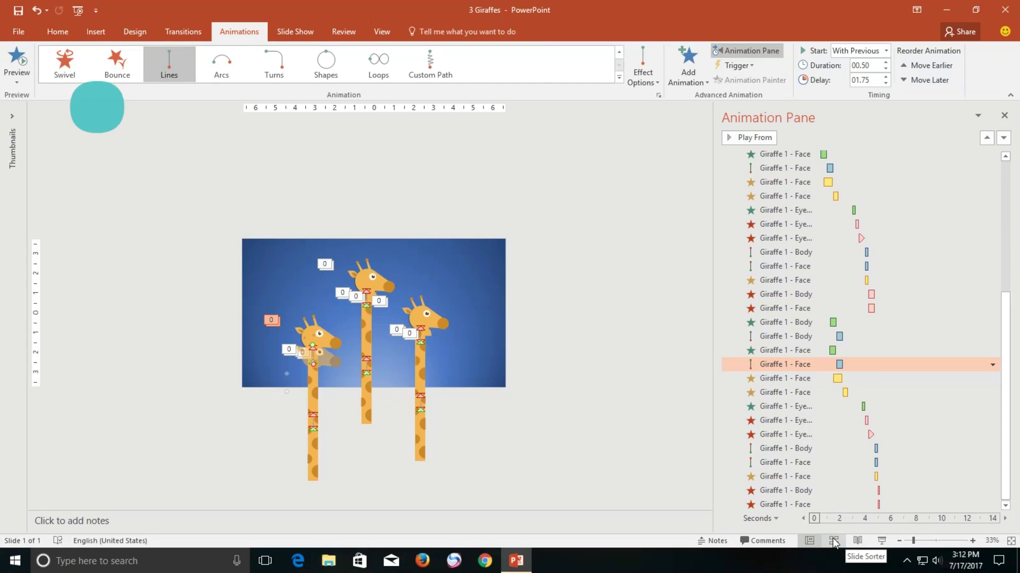
click(1004, 116)
key(F5)
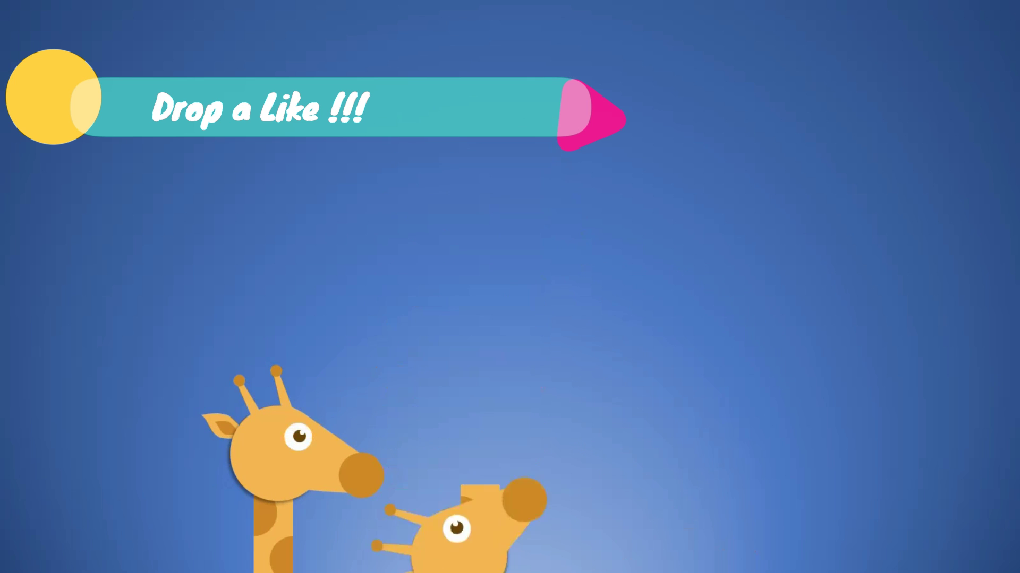
key(Escape)
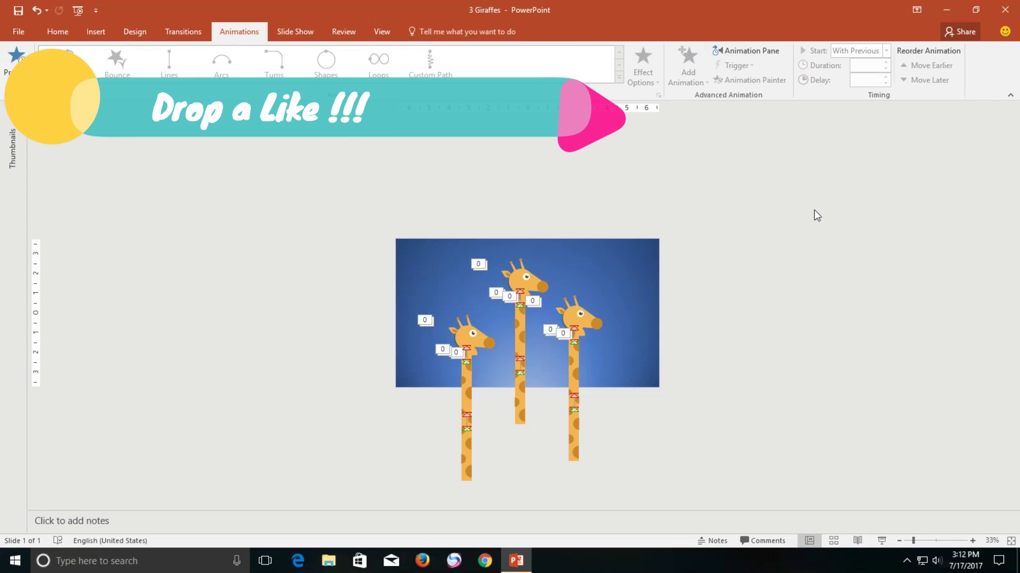